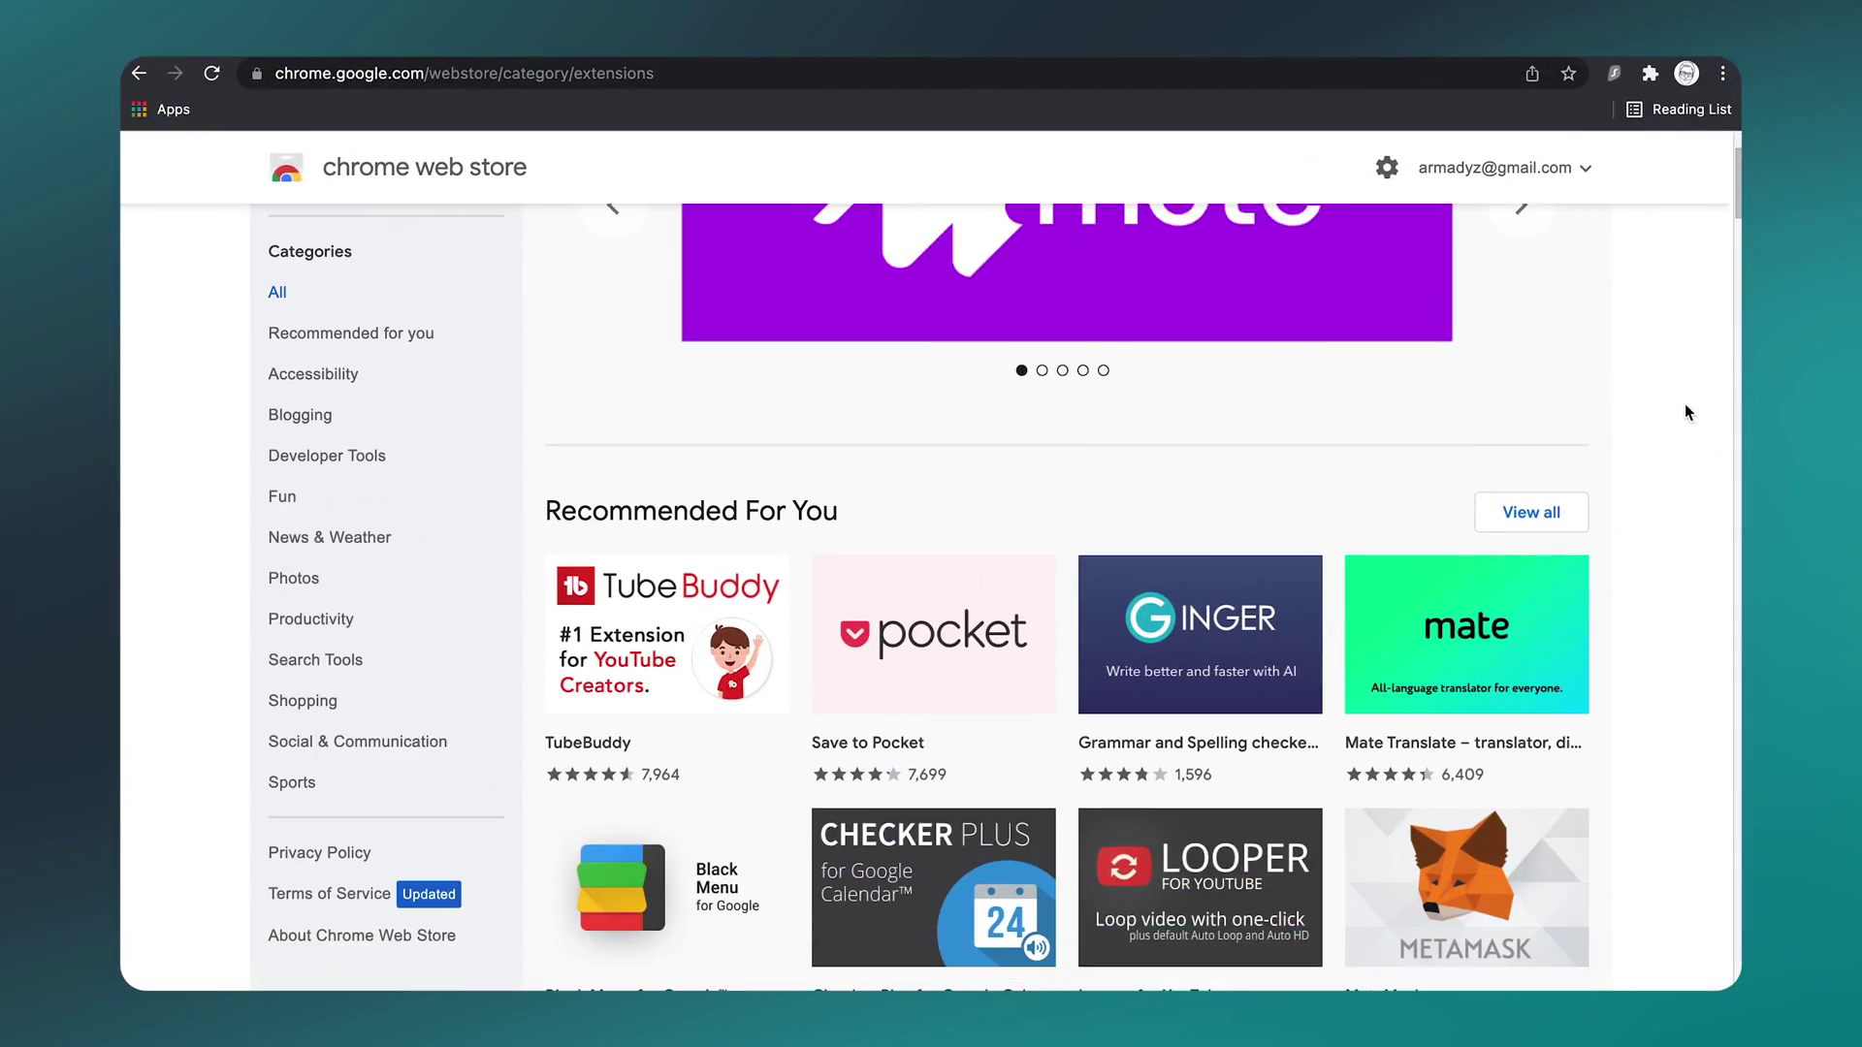
Step: Sign in to the Surfshark account with the account e-mail and password
scroll(1685, 416, "down", 10)
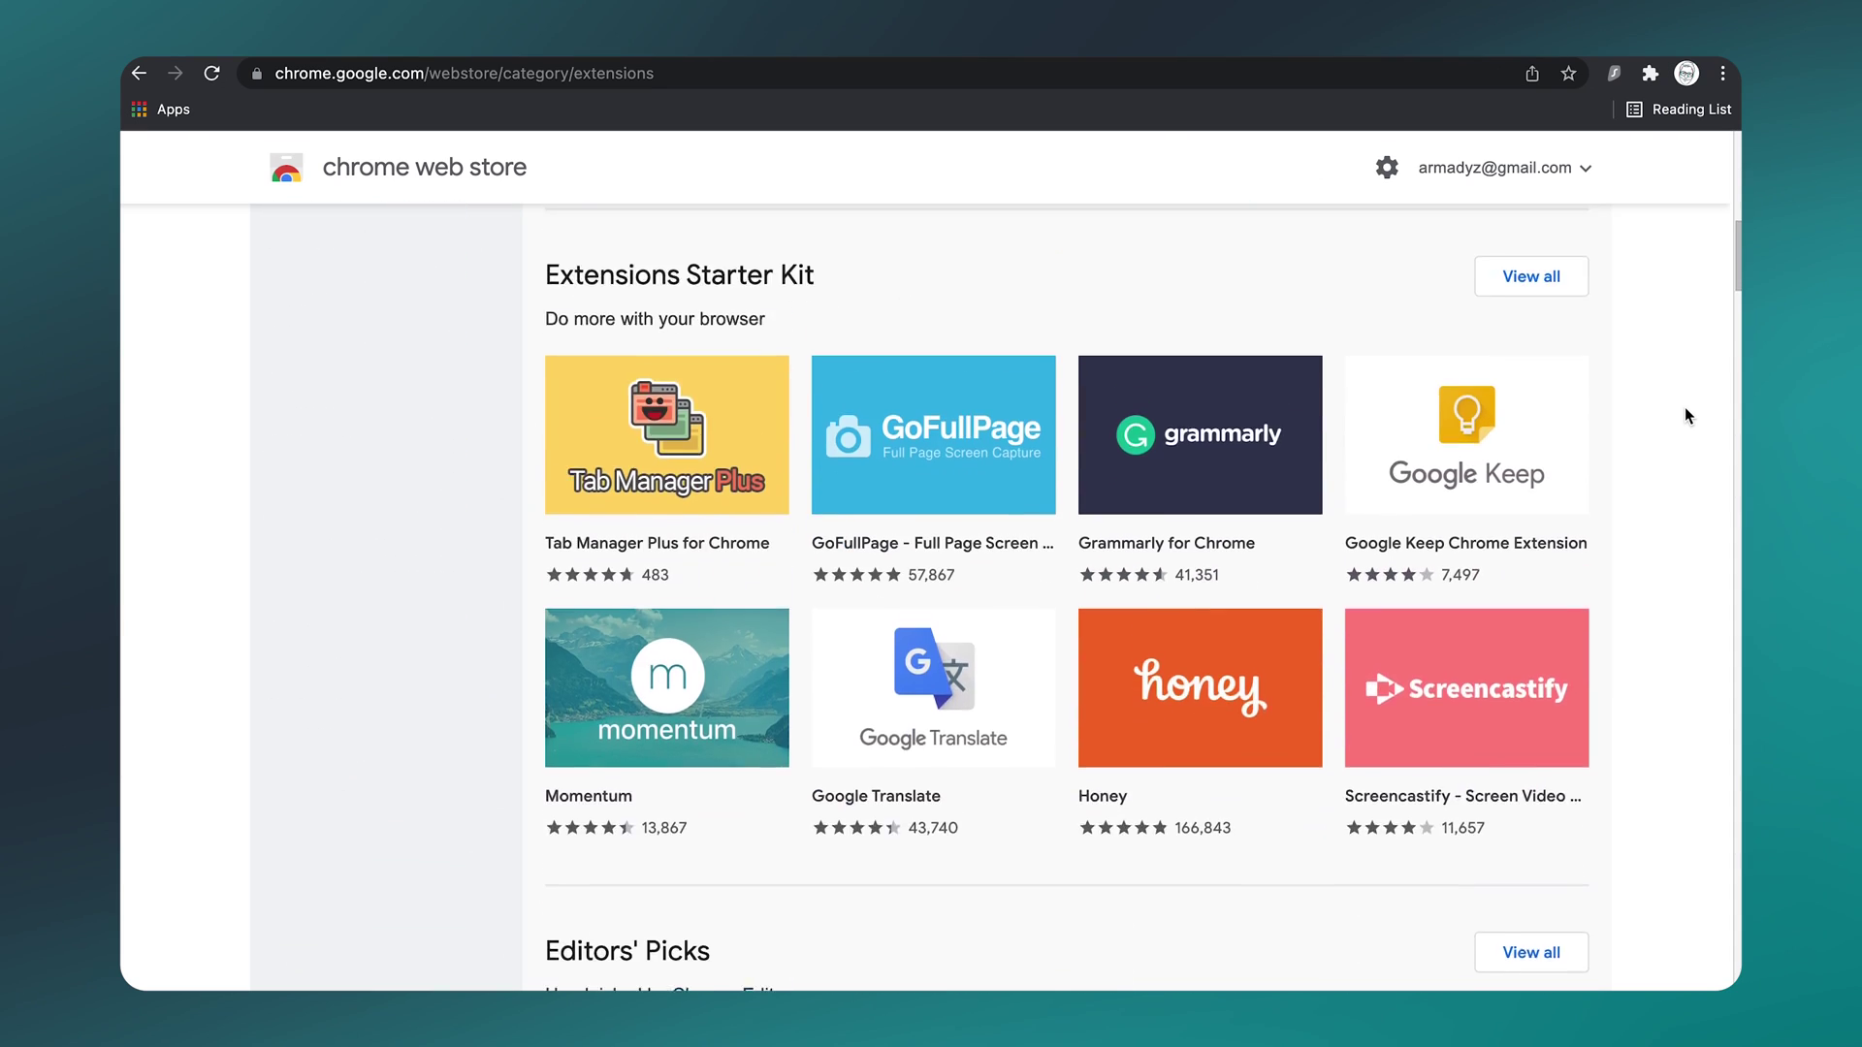
scroll(1685, 416, "down", 7)
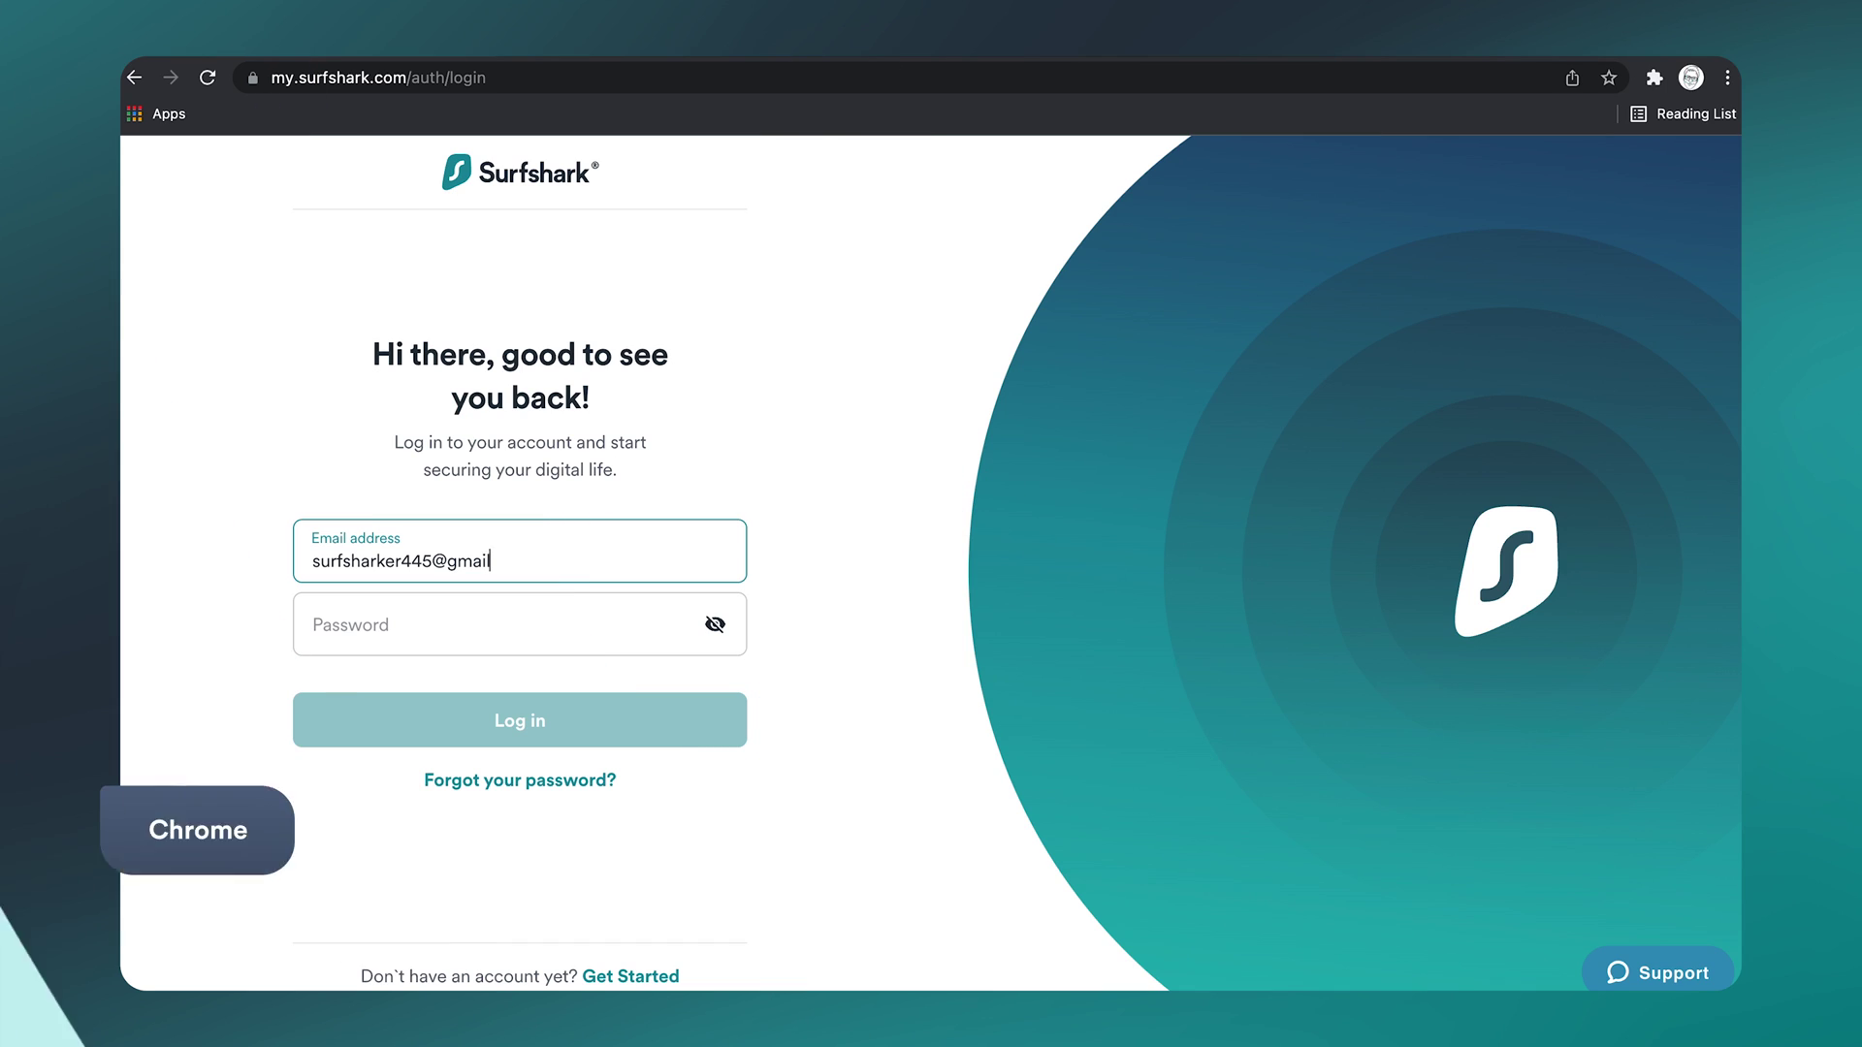
type(".com")
left_click(544, 635)
type("••")
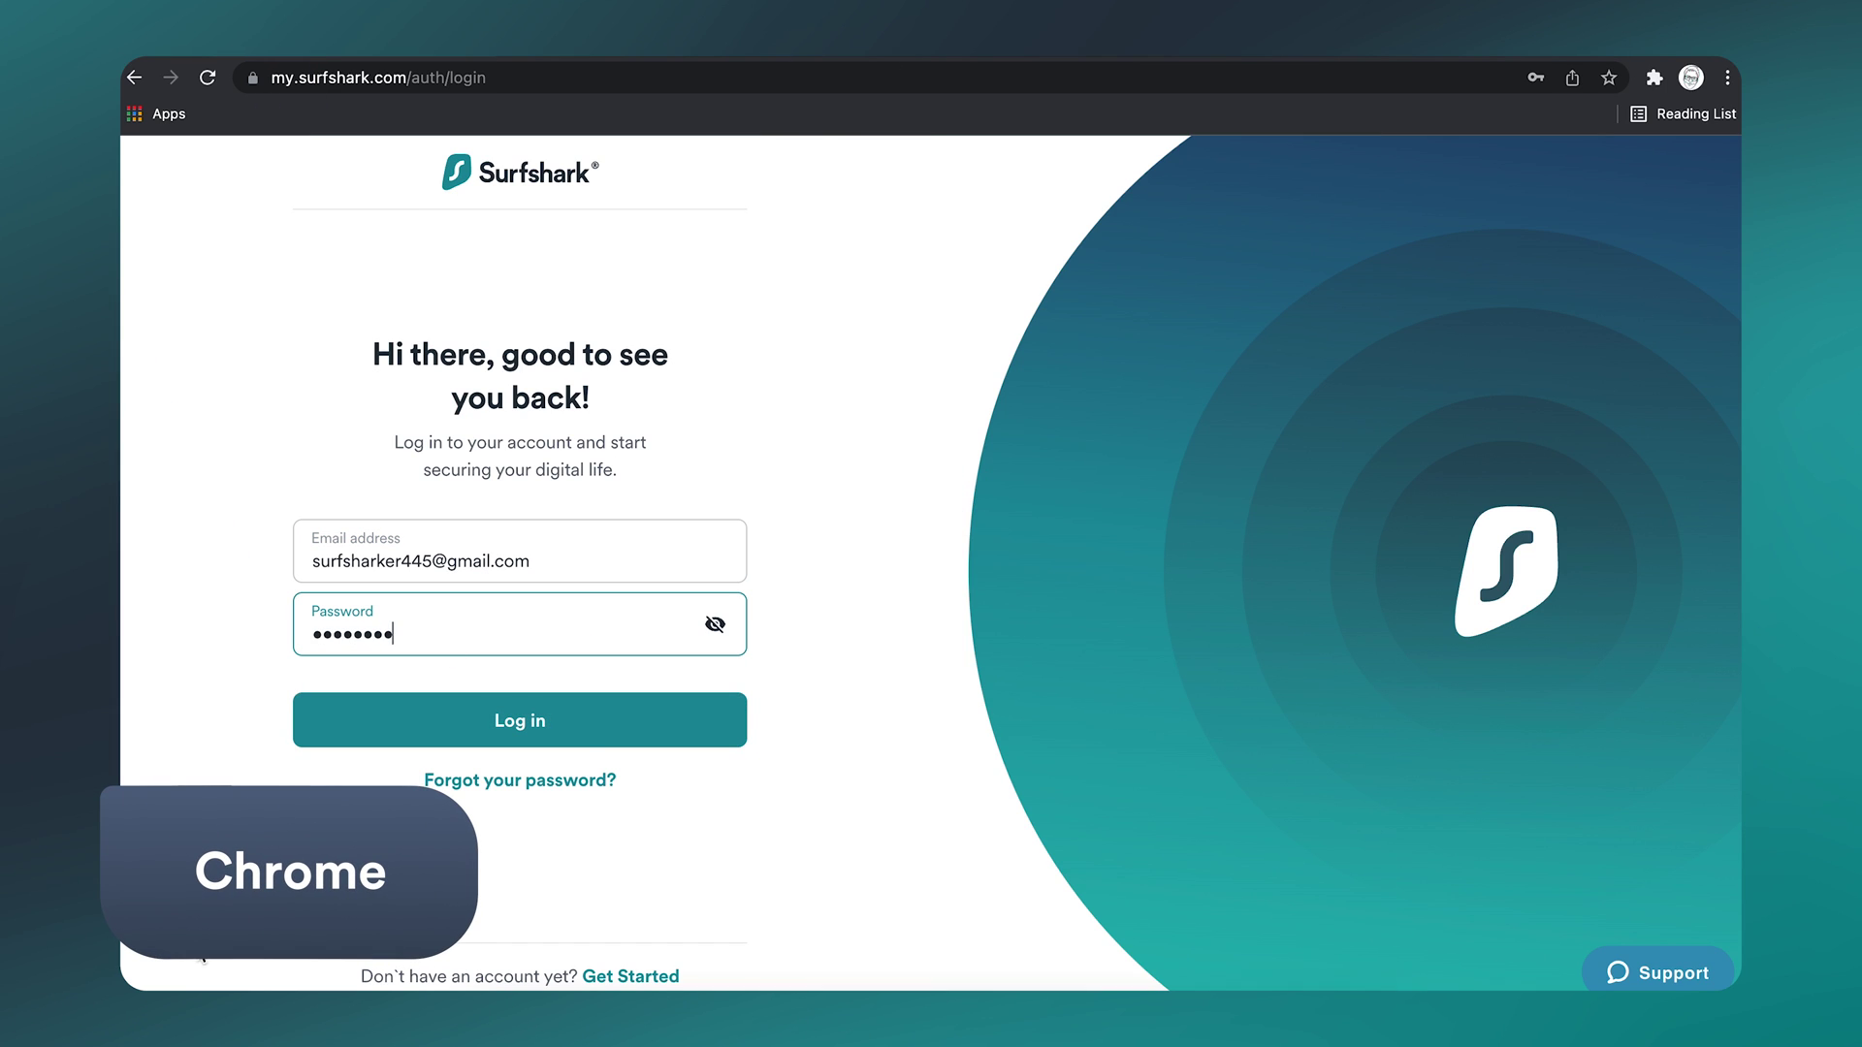
left_click(619, 713)
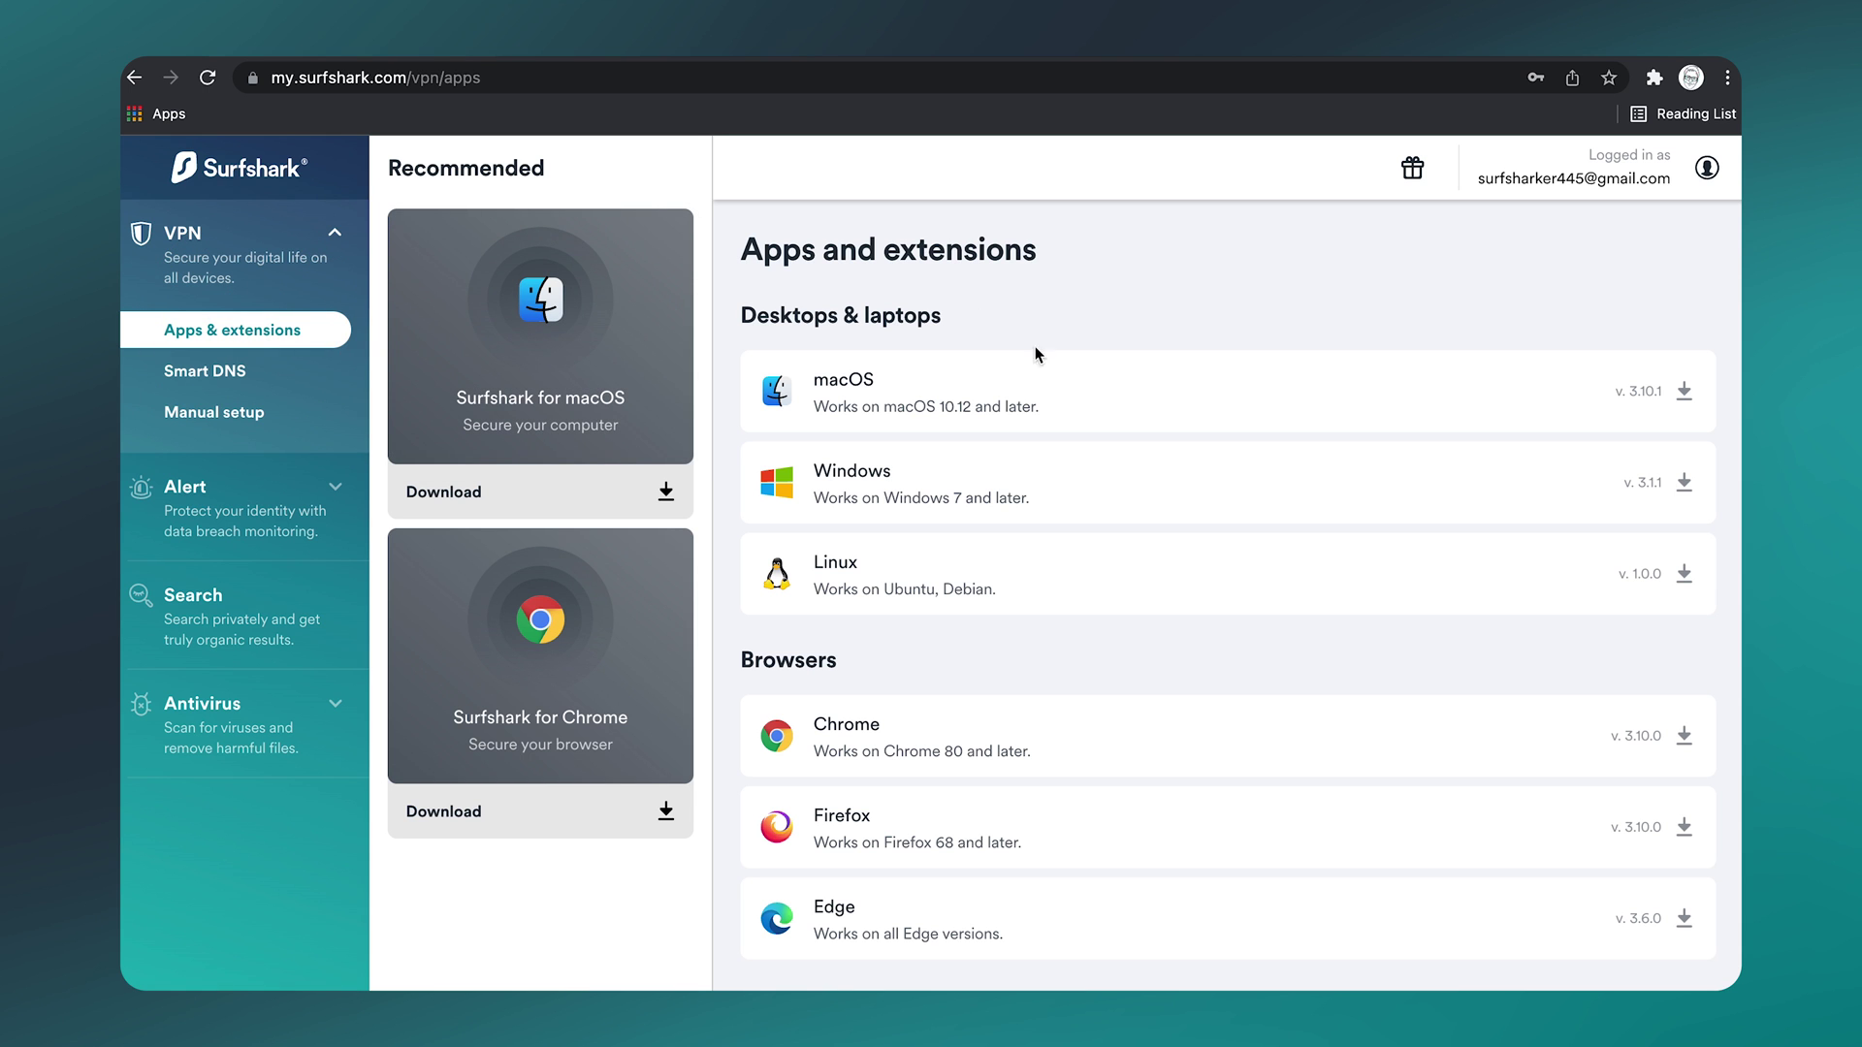
Step: Add the Surfshark VPN Extension to Chrome from the Browsers section
scroll(1052, 390, "down", 3)
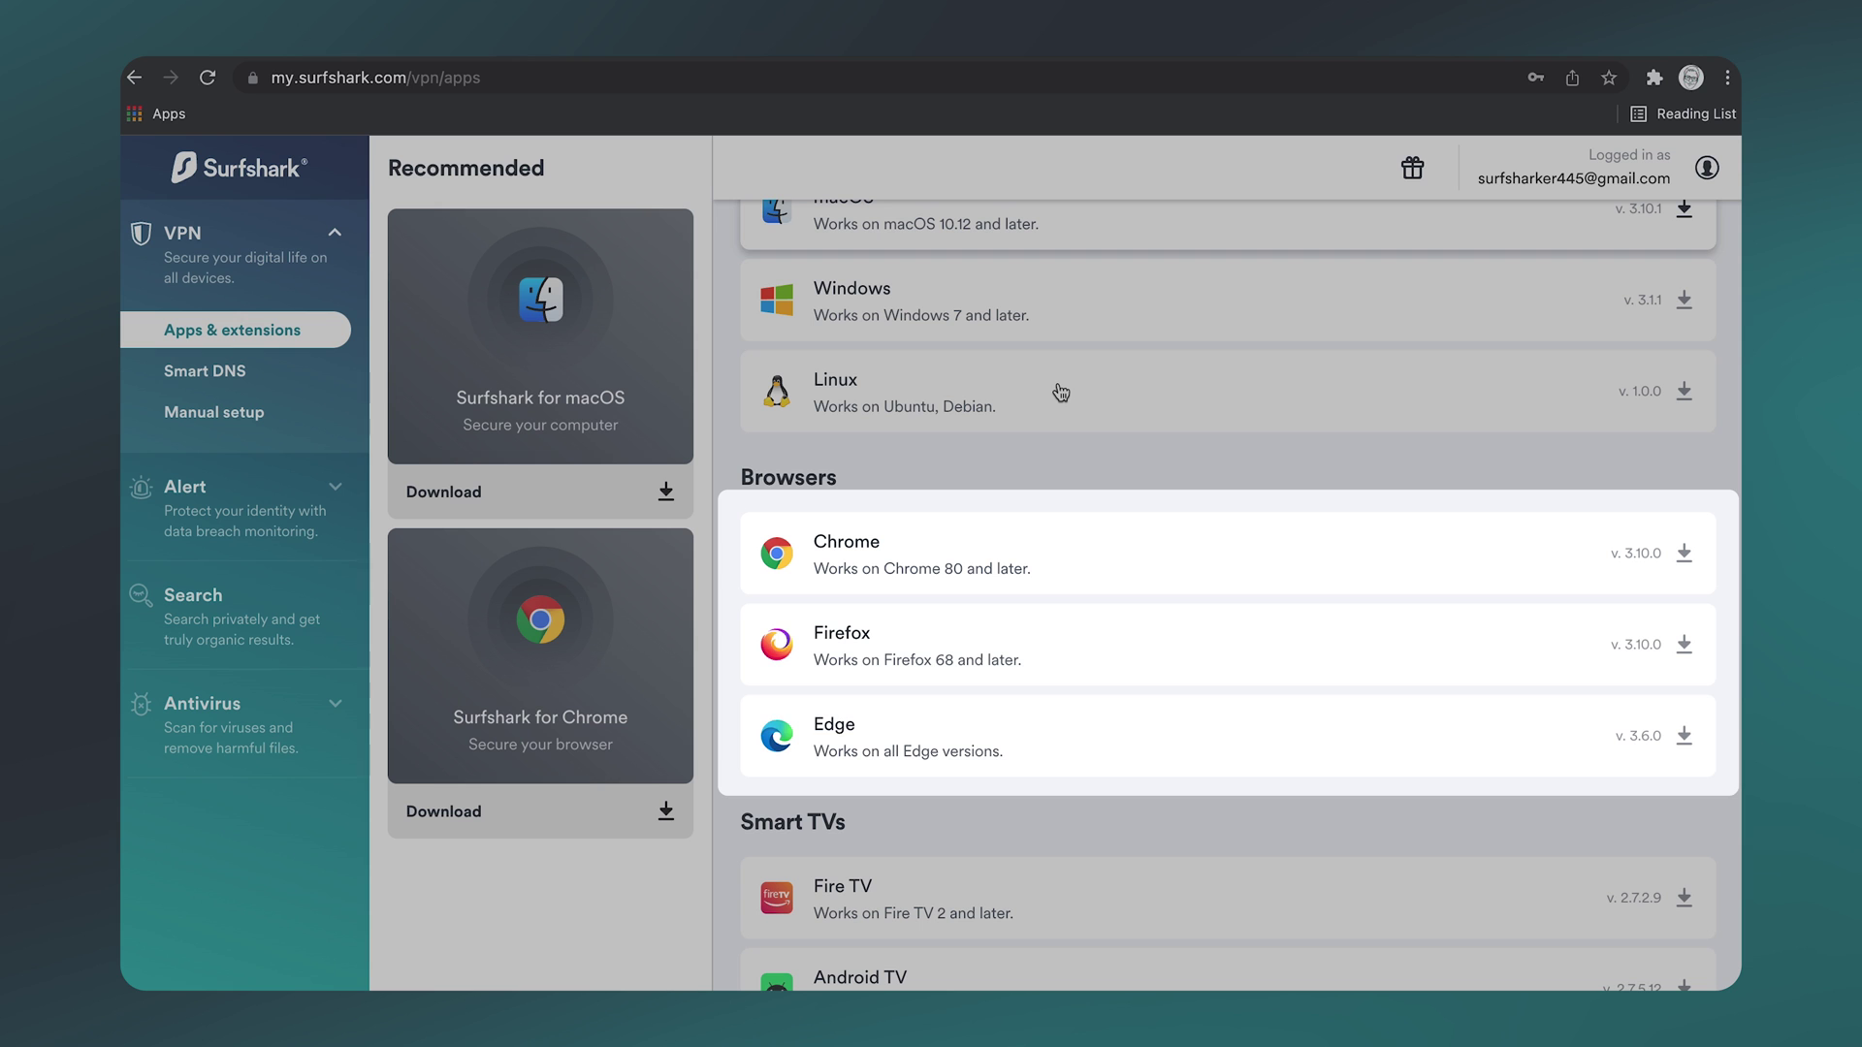
left_click(1683, 554)
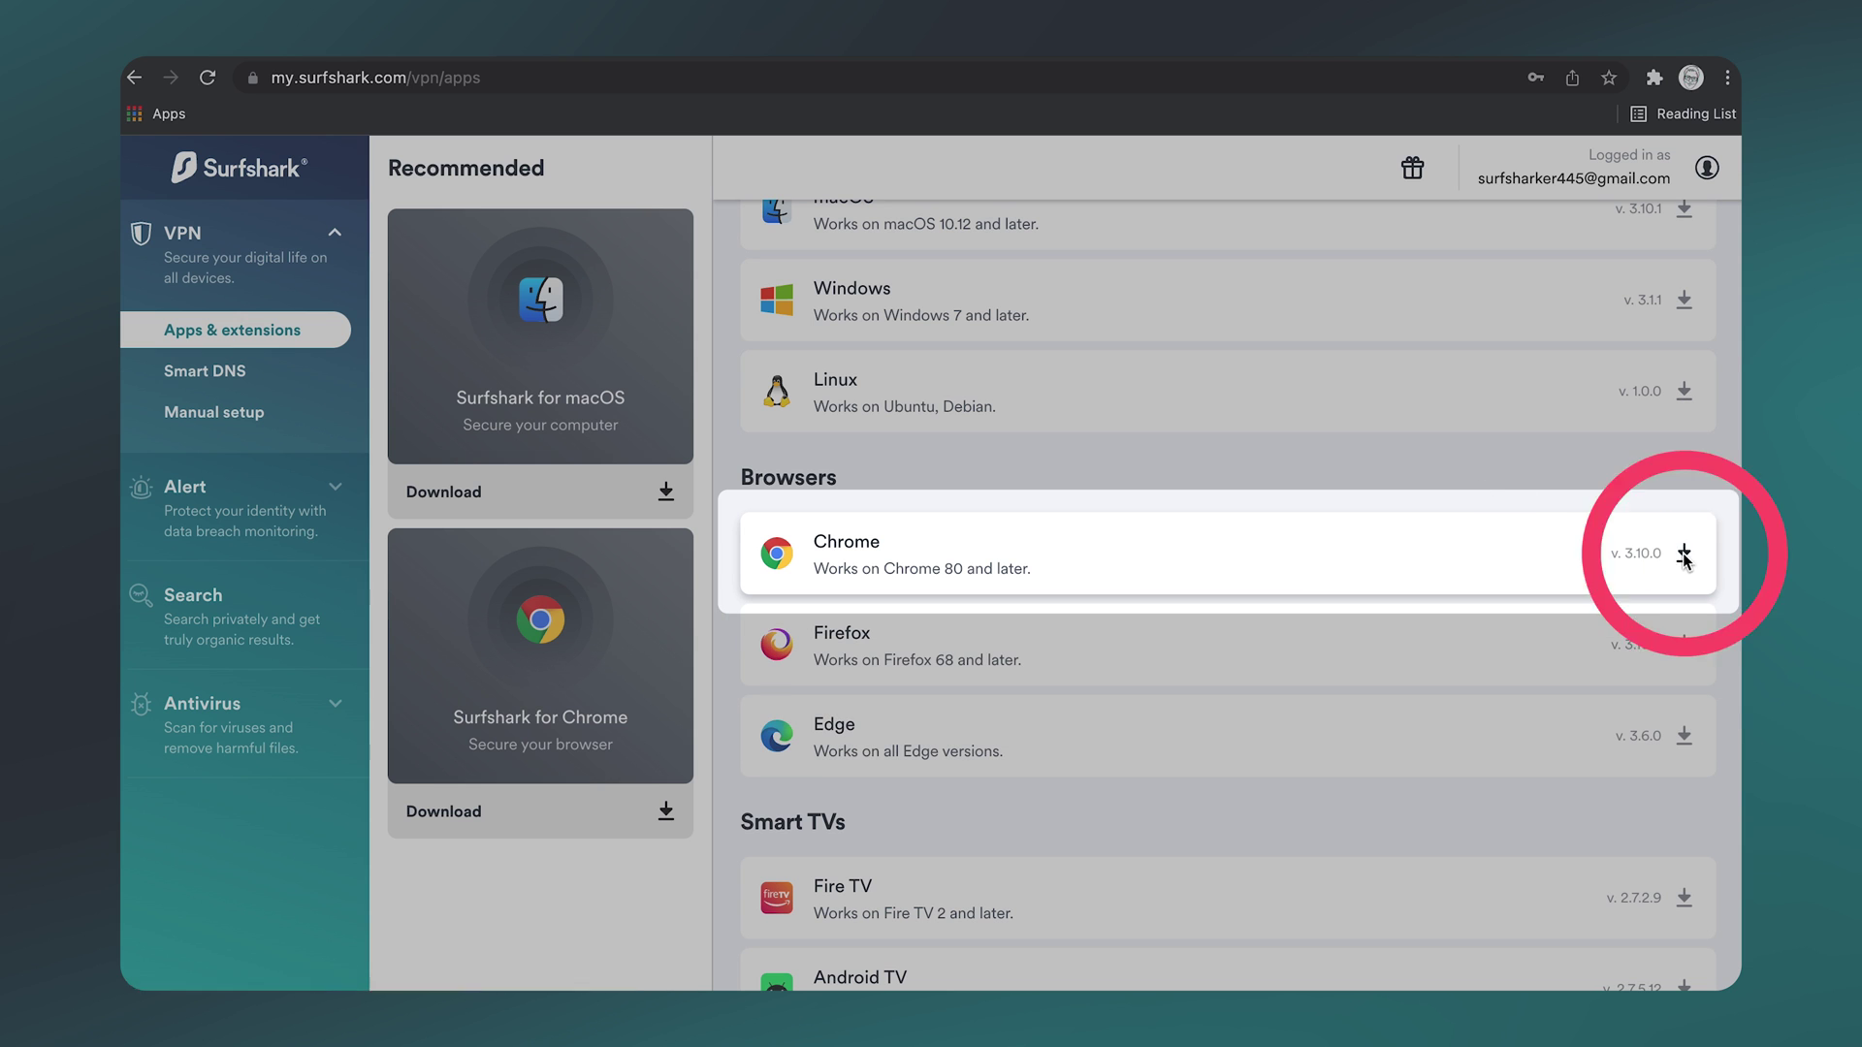
left_click(1467, 347)
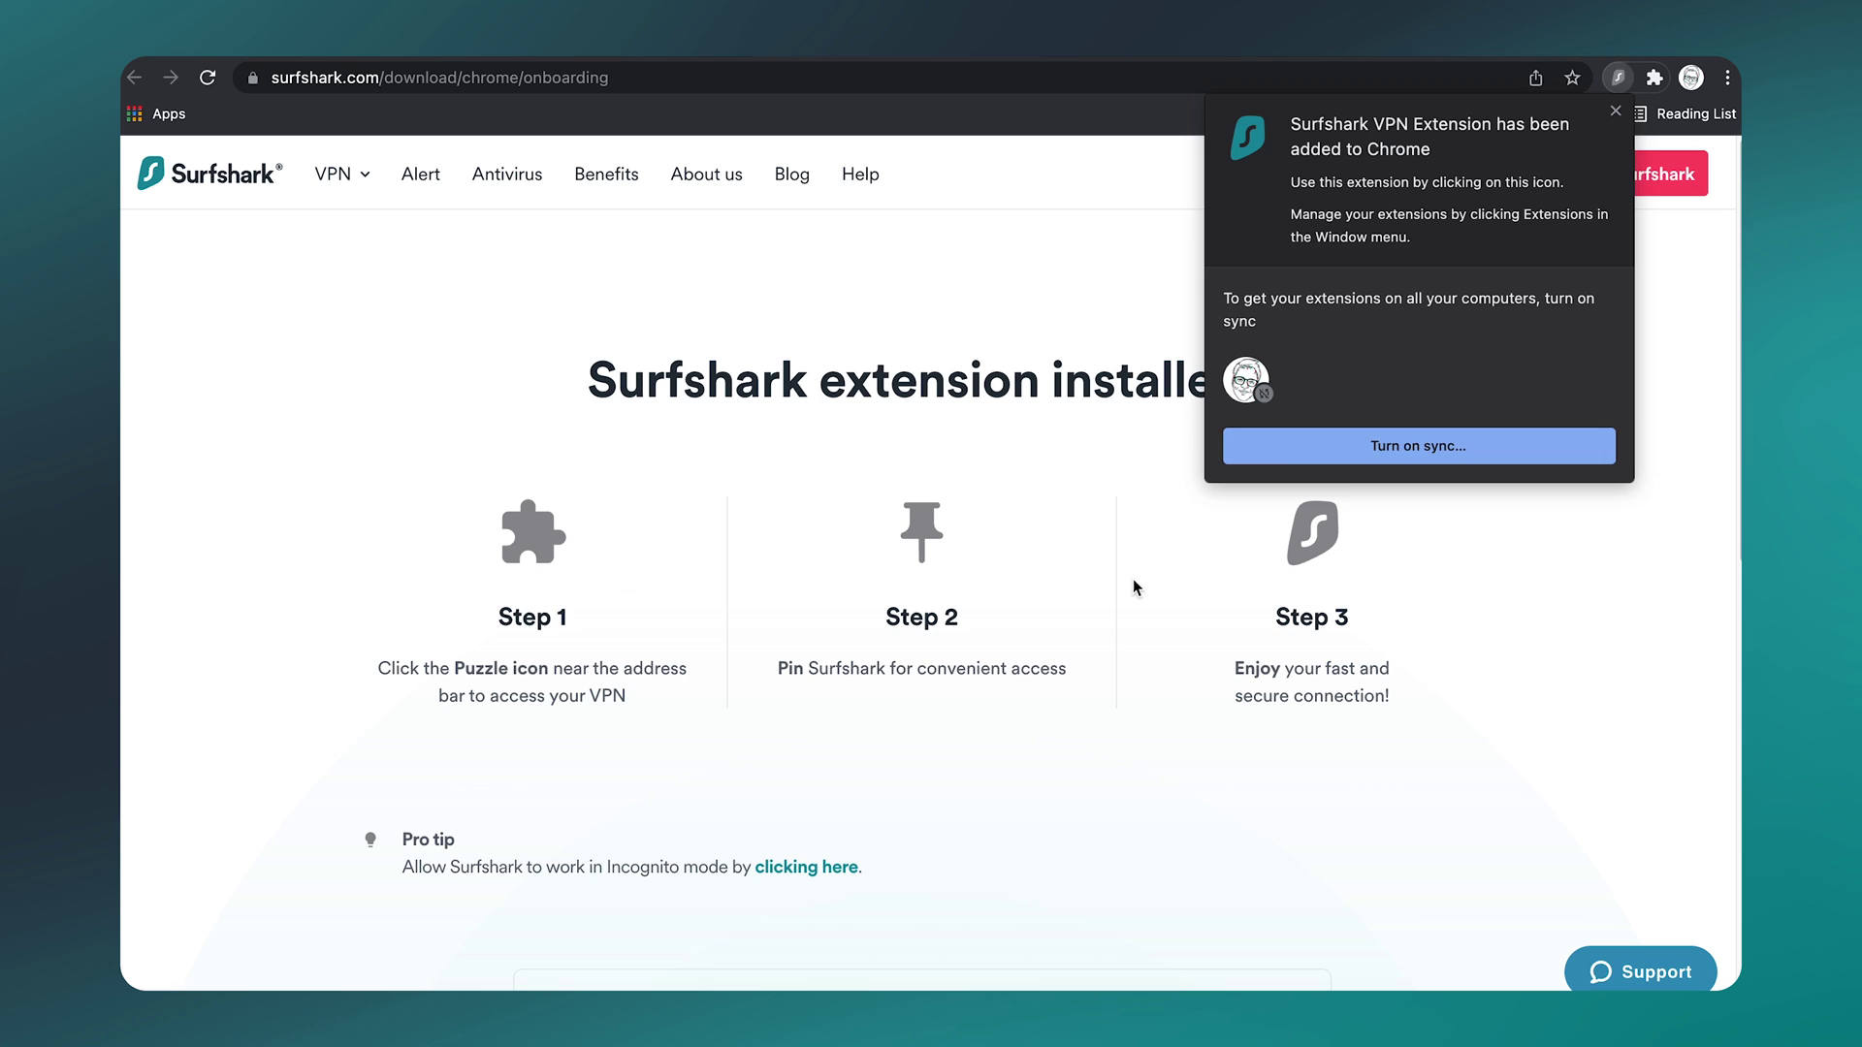
Step: Pin the Surfshark VPN Extension to Chrome's toolbar from the Extensions menu
left_click(1158, 528)
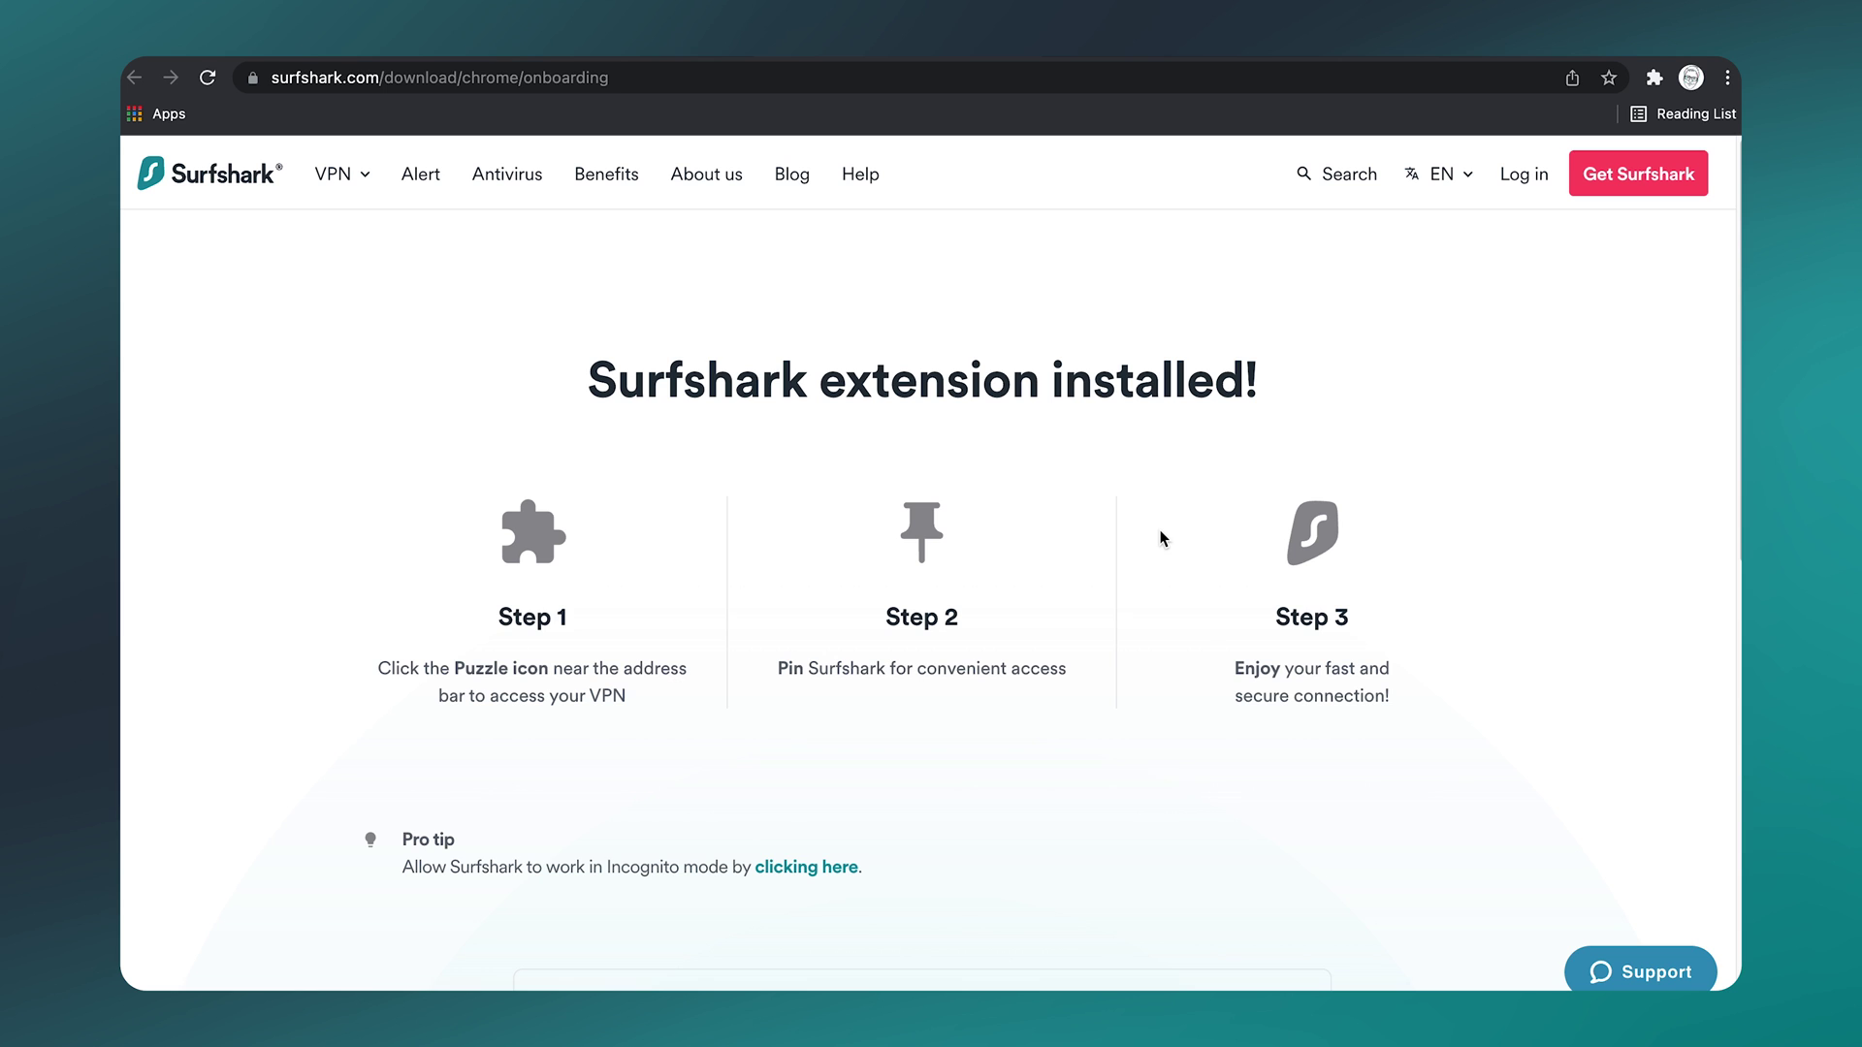
left_click(1600, 91)
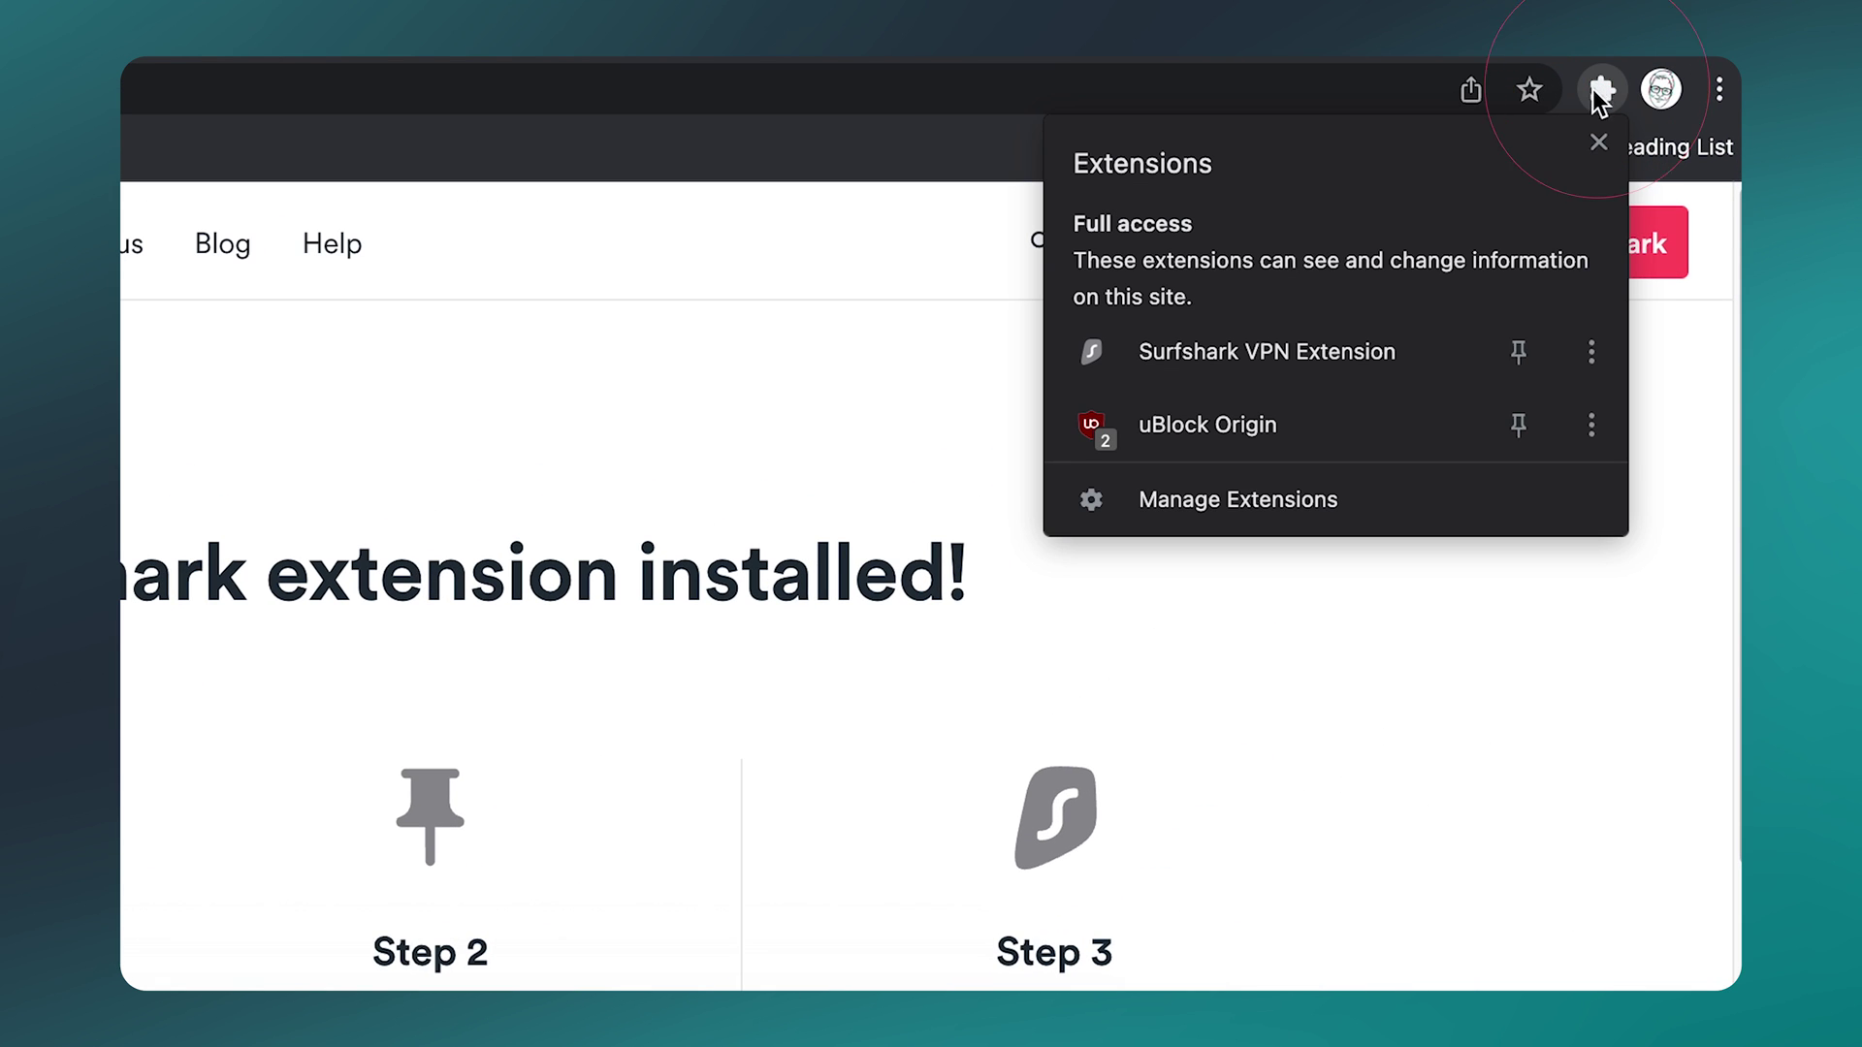
left_click(1521, 347)
left_click(1471, 560)
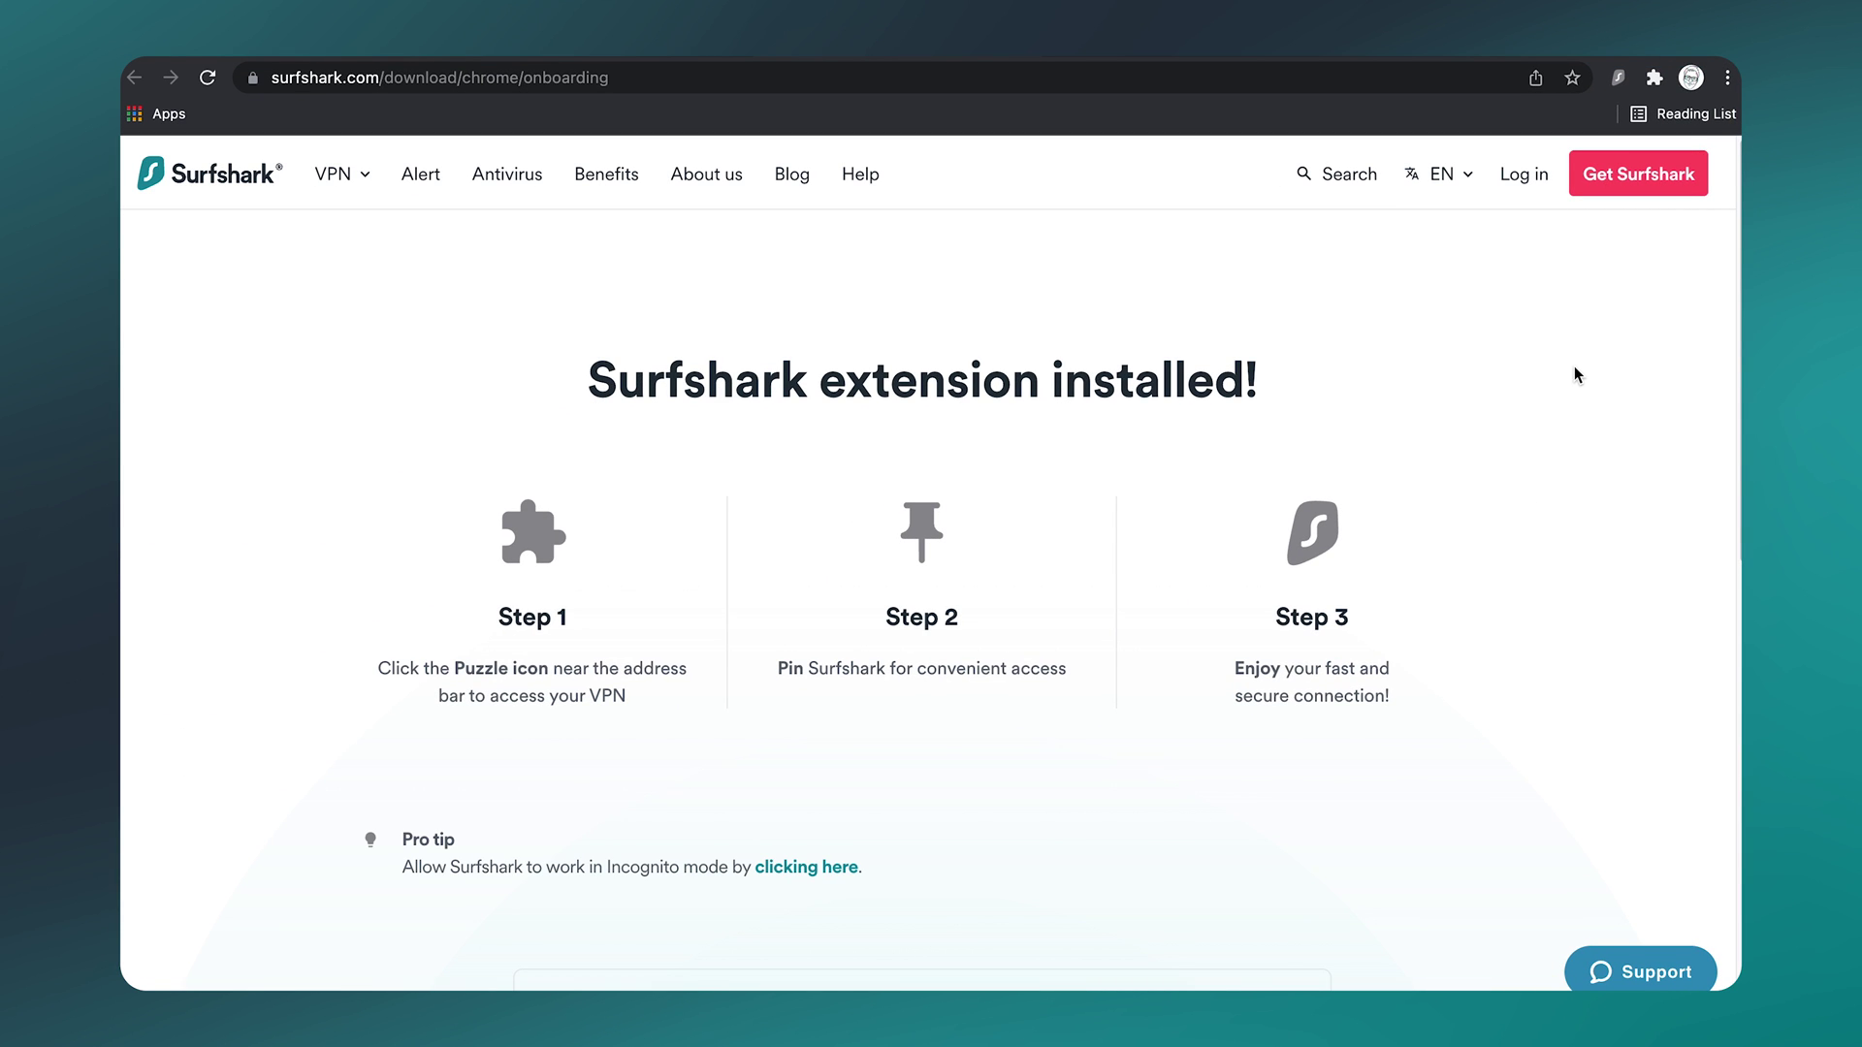
scroll(1574, 369, "down", 1)
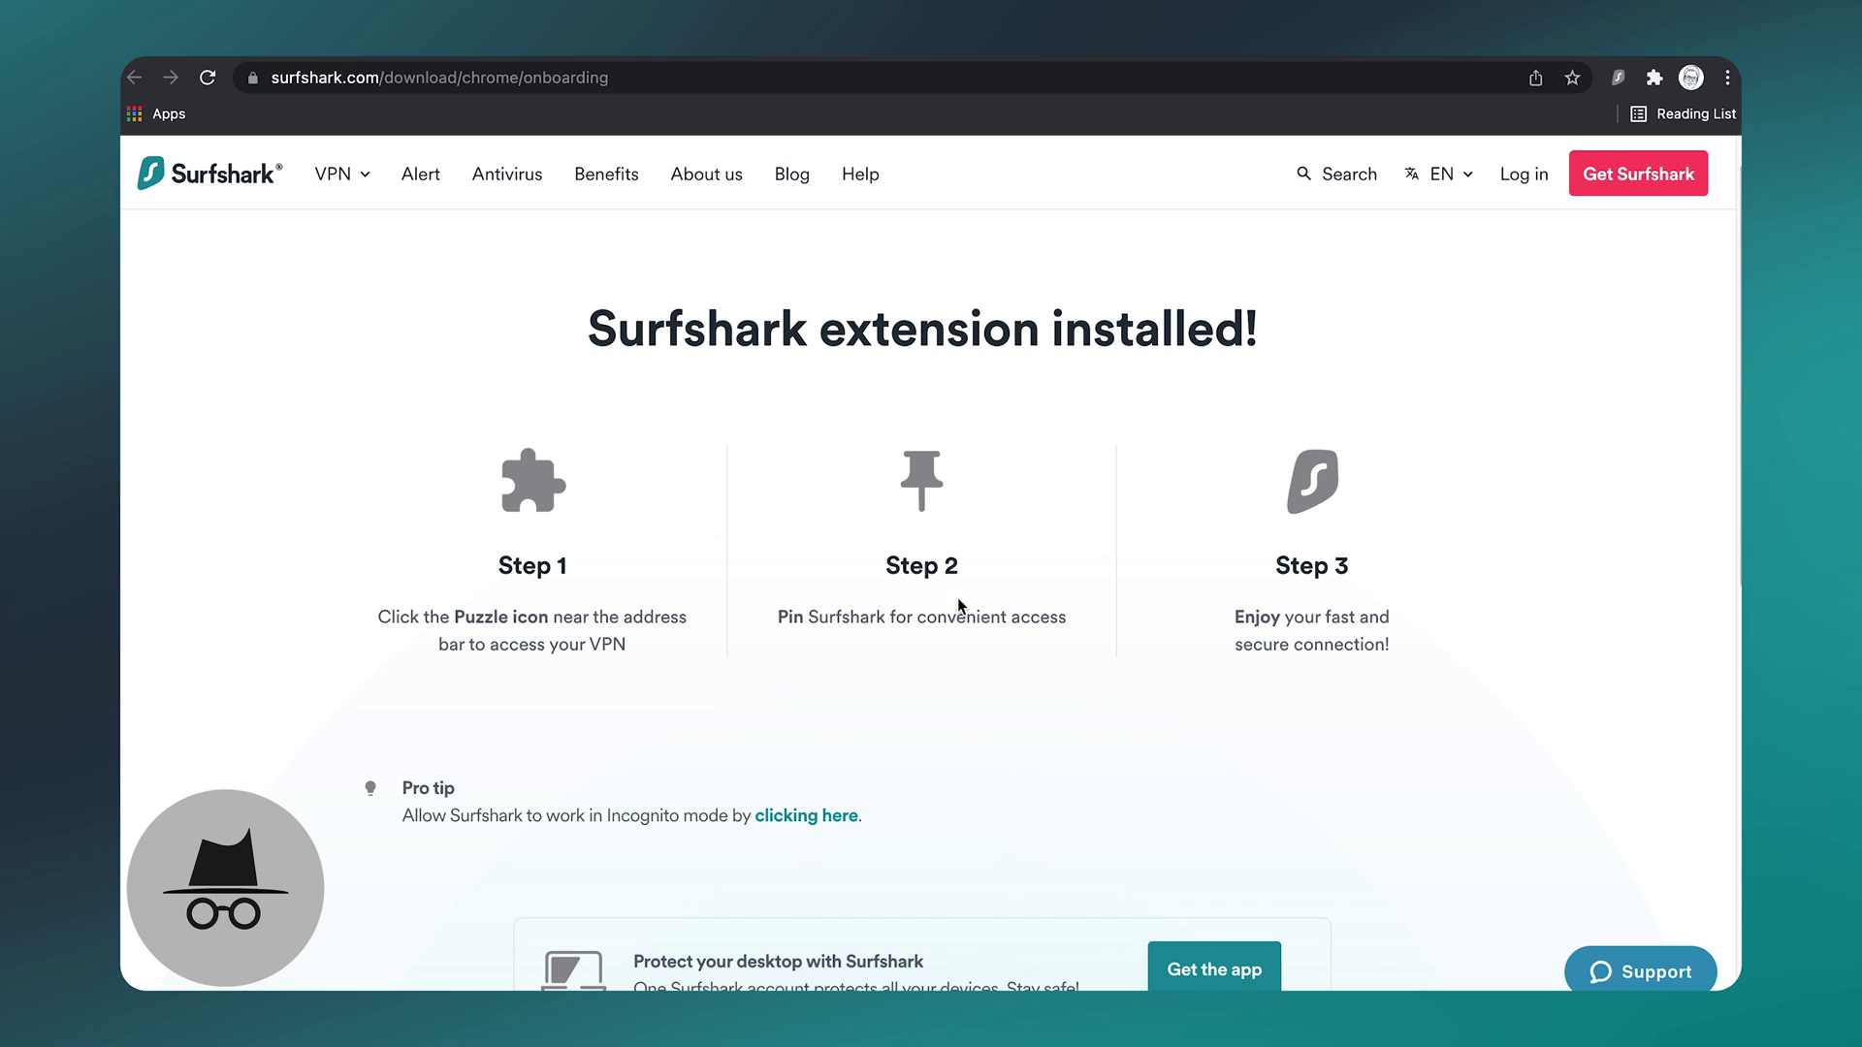
Step: Allow Surfshark in Incognito, then log in to the extension with the account e-mail and password
left_click(804, 818)
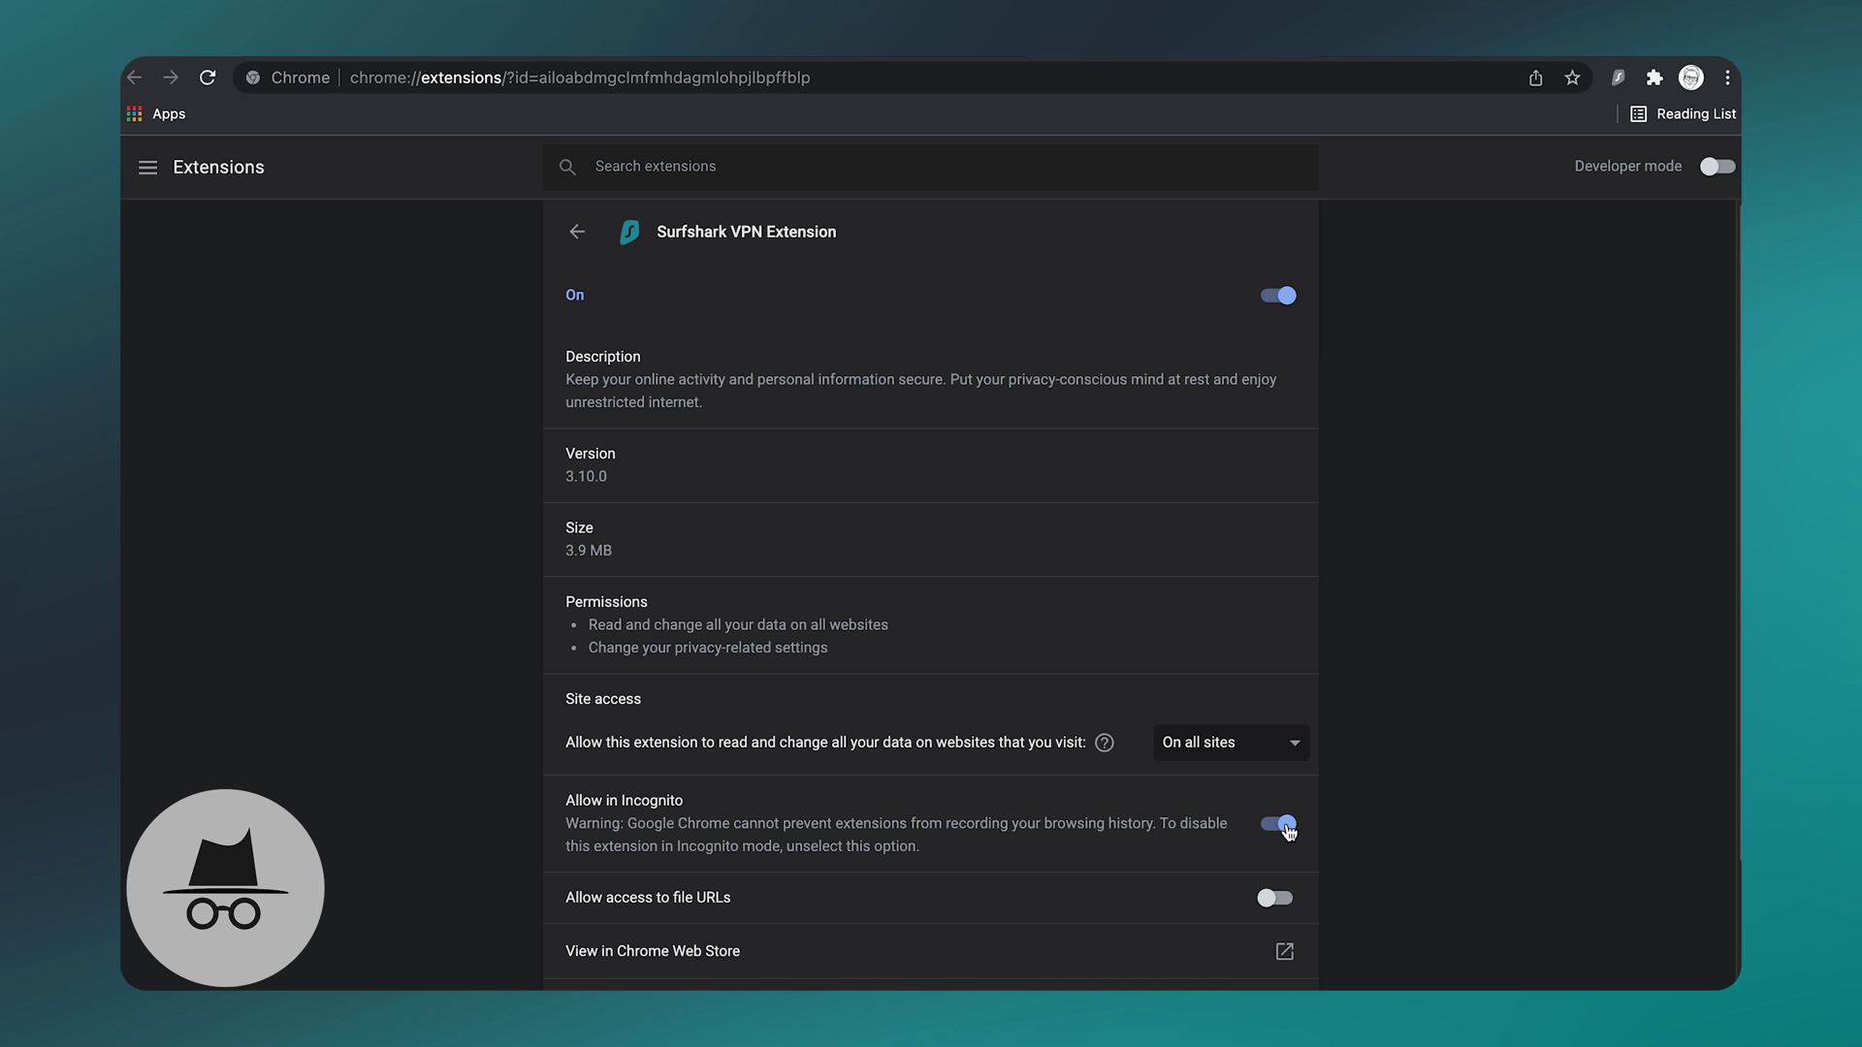
left_click(1617, 78)
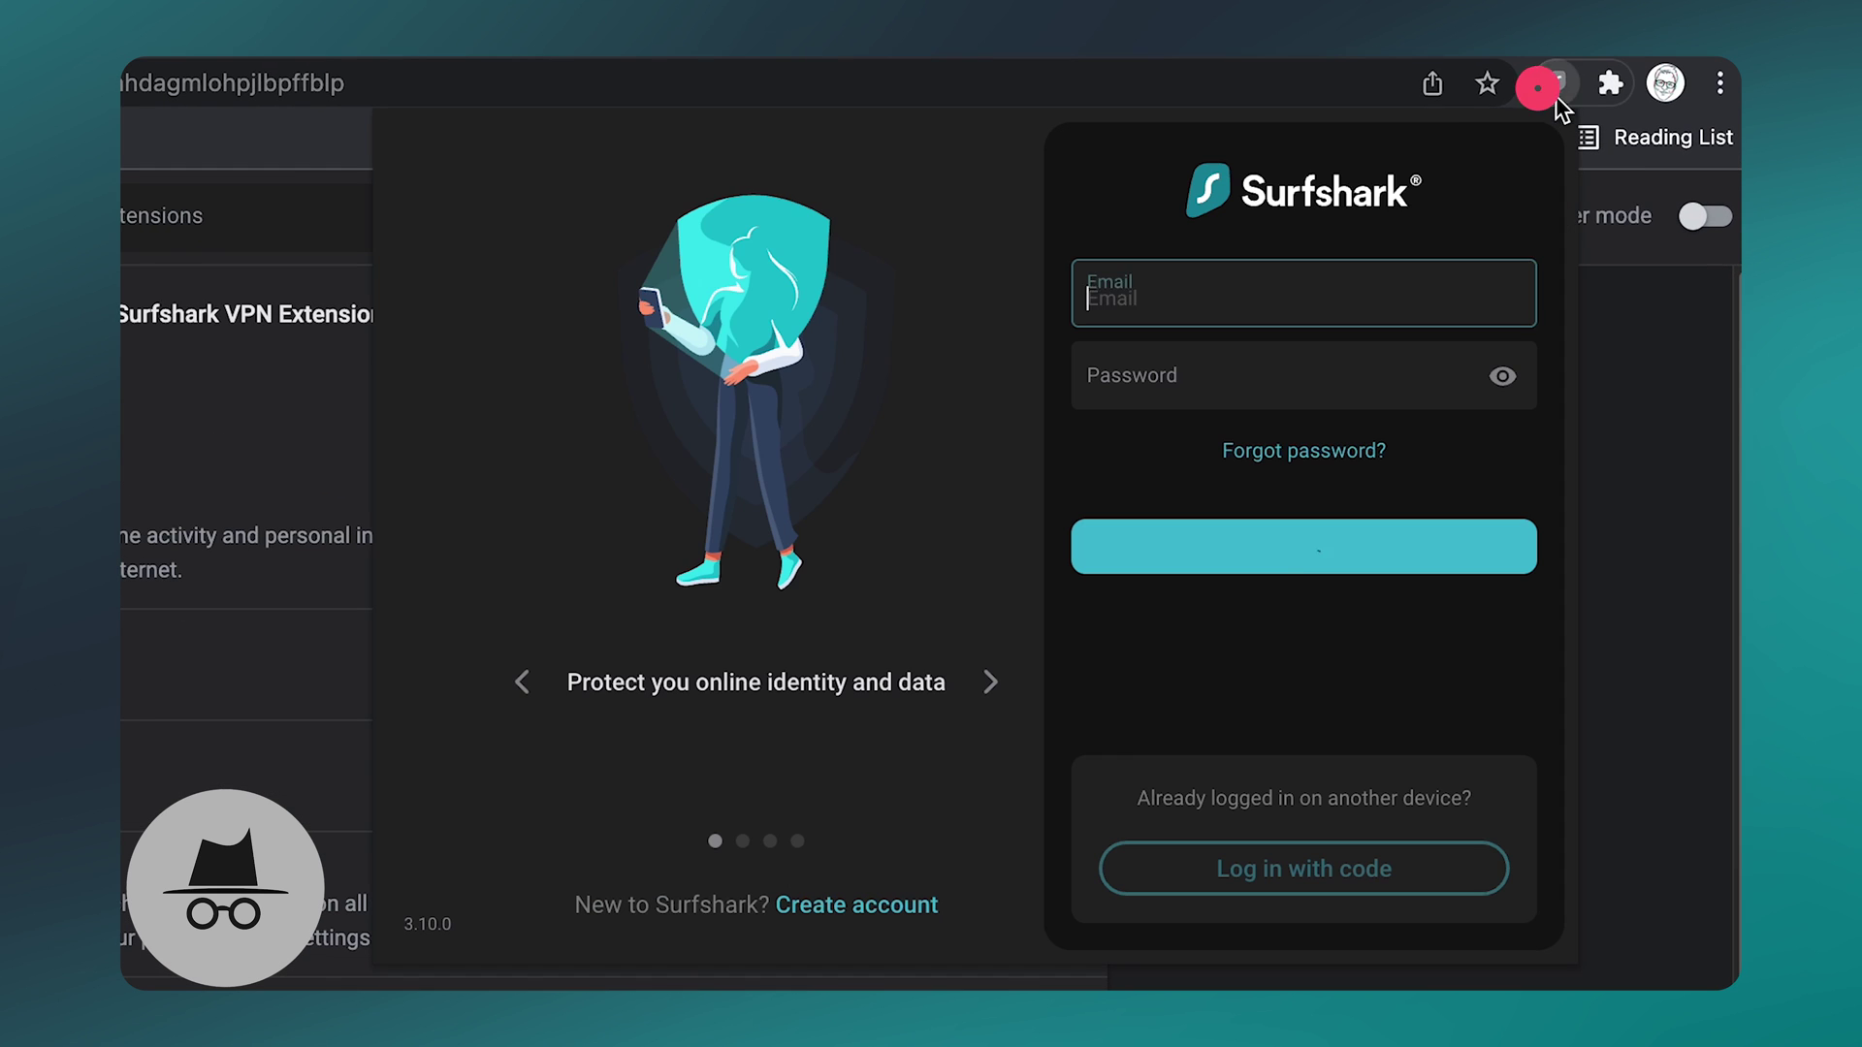
left_click(1281, 399)
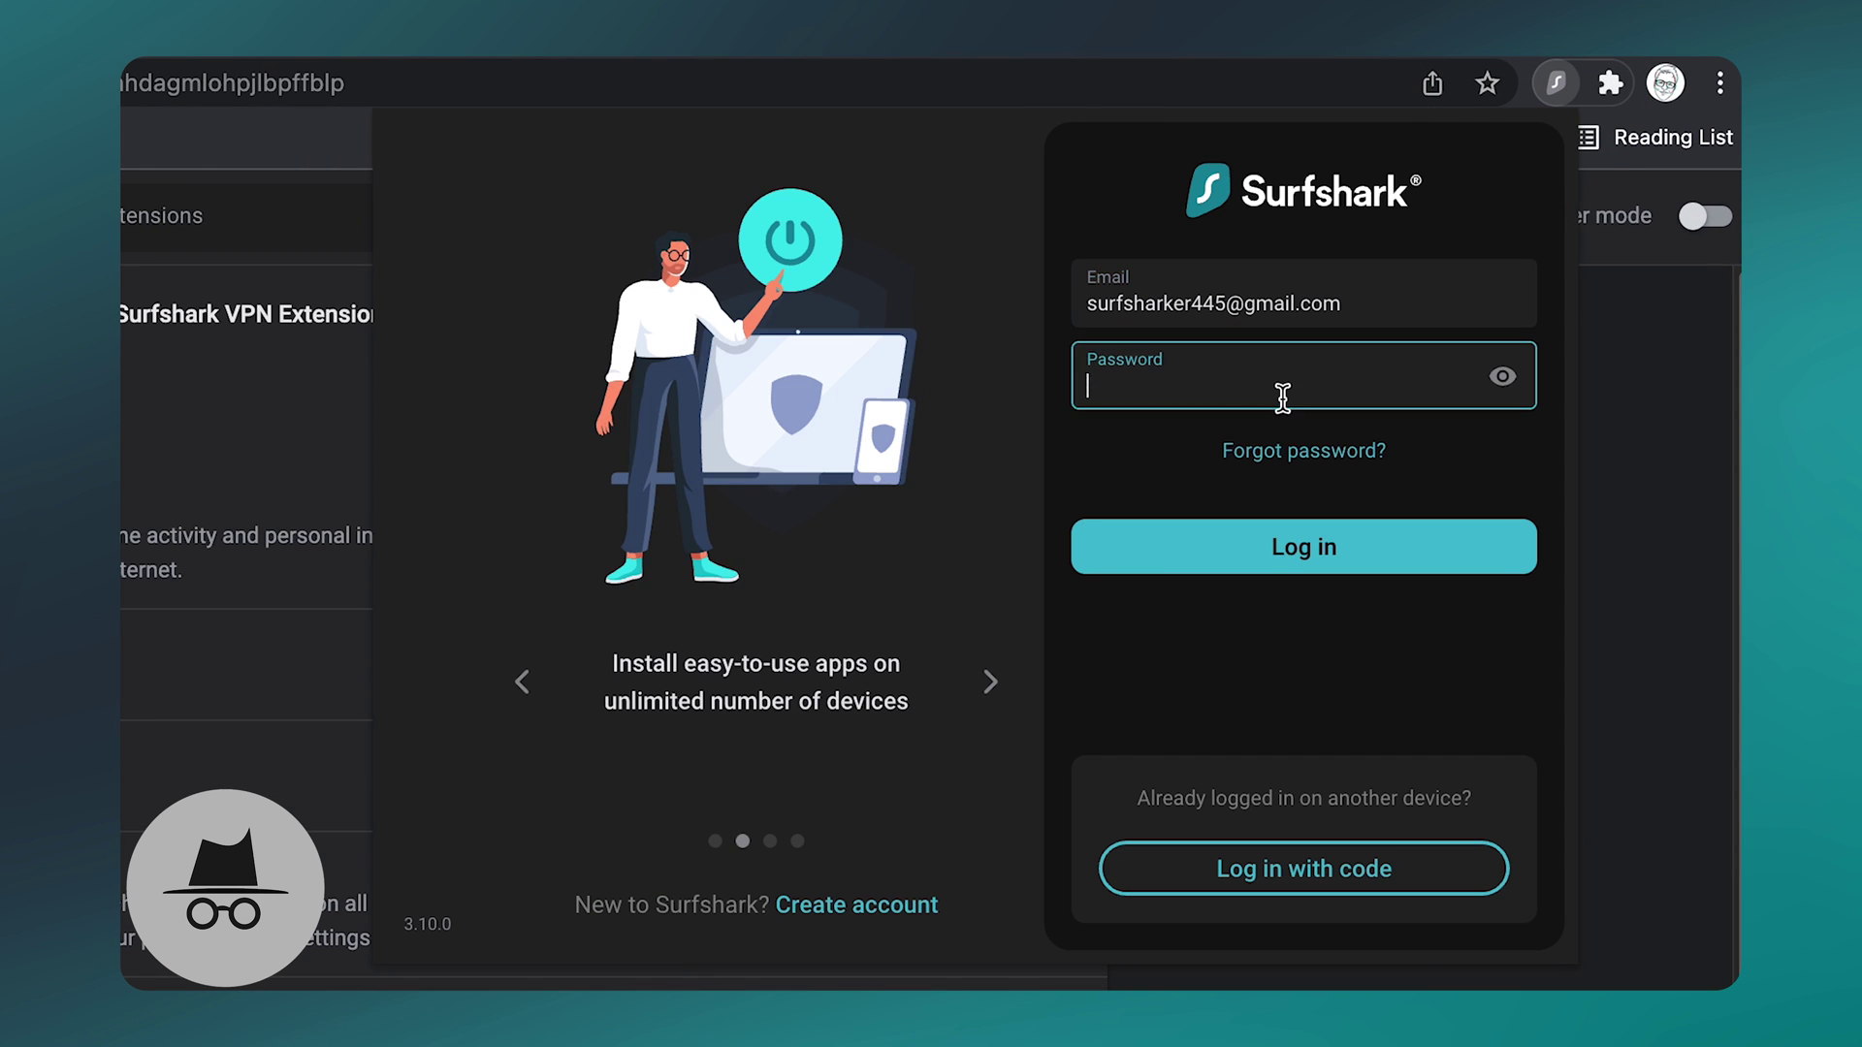
type("•••••")
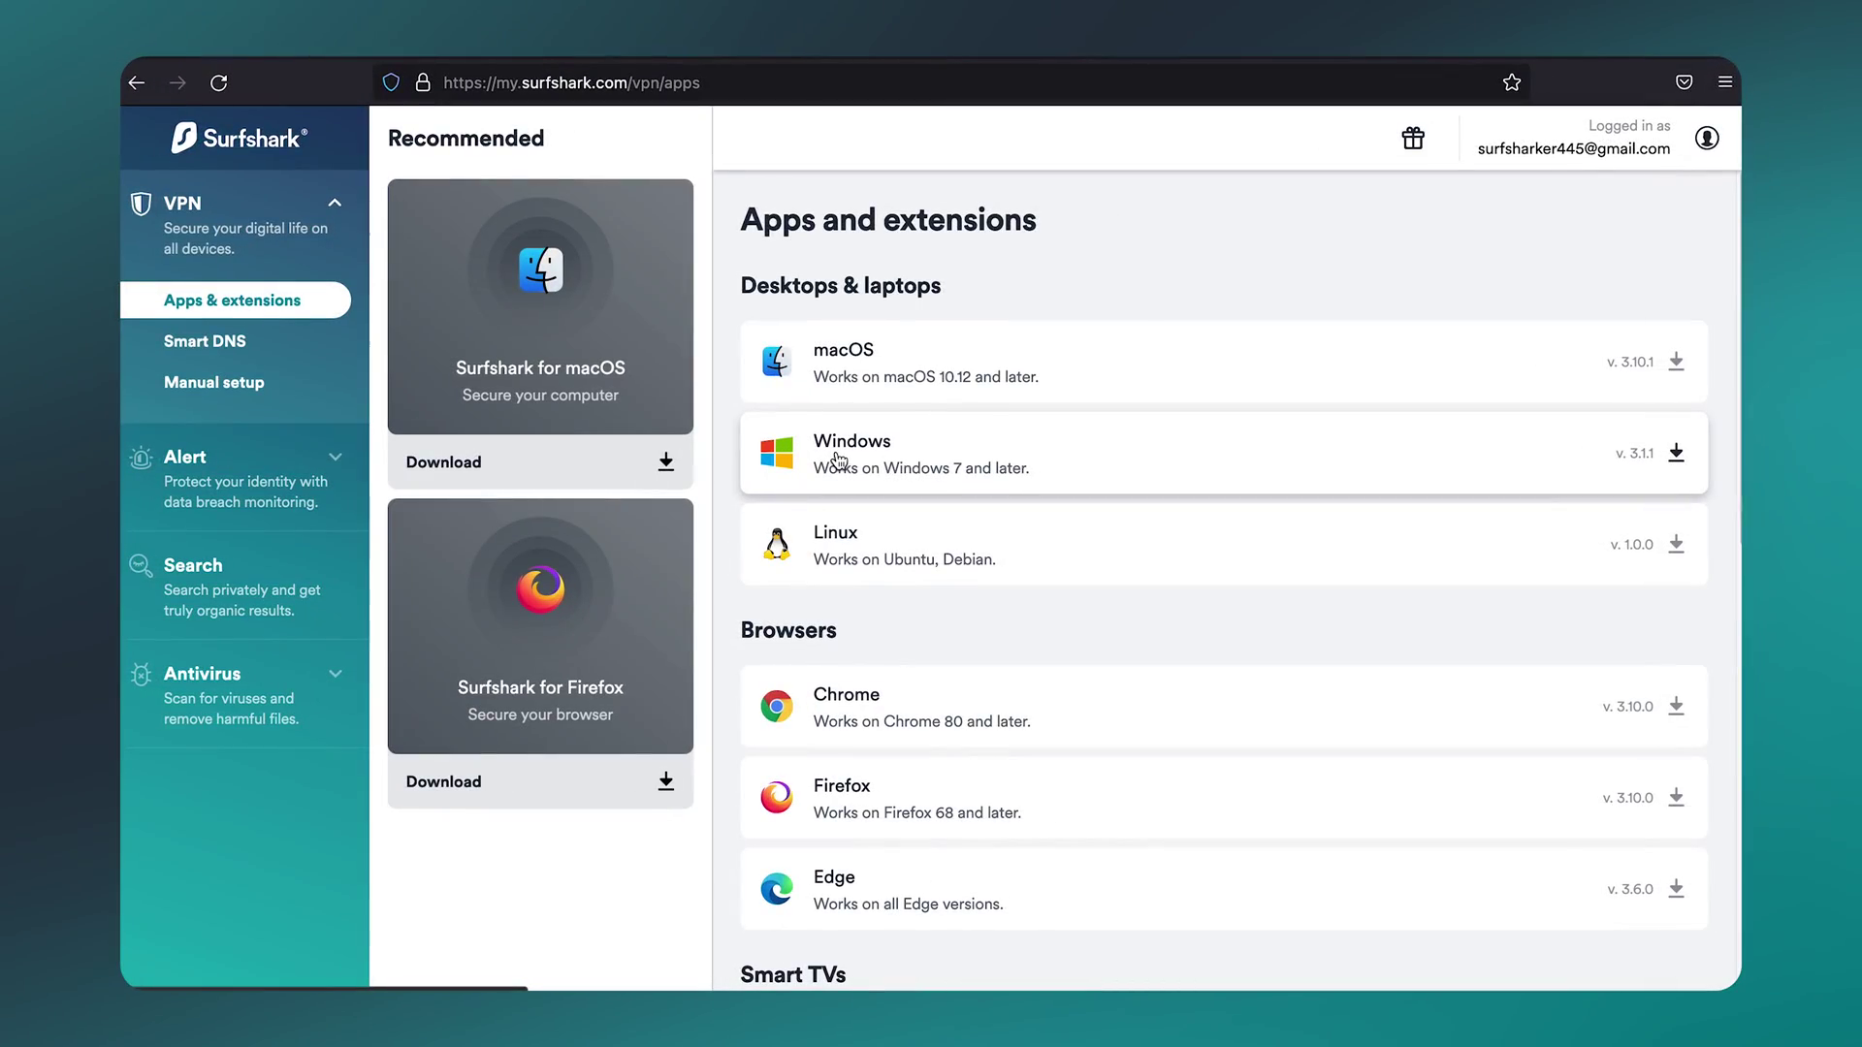
Step: Install the Surfshark VPN add-on in Firefox, accepting its permissions
scroll(873, 465, "down", 2)
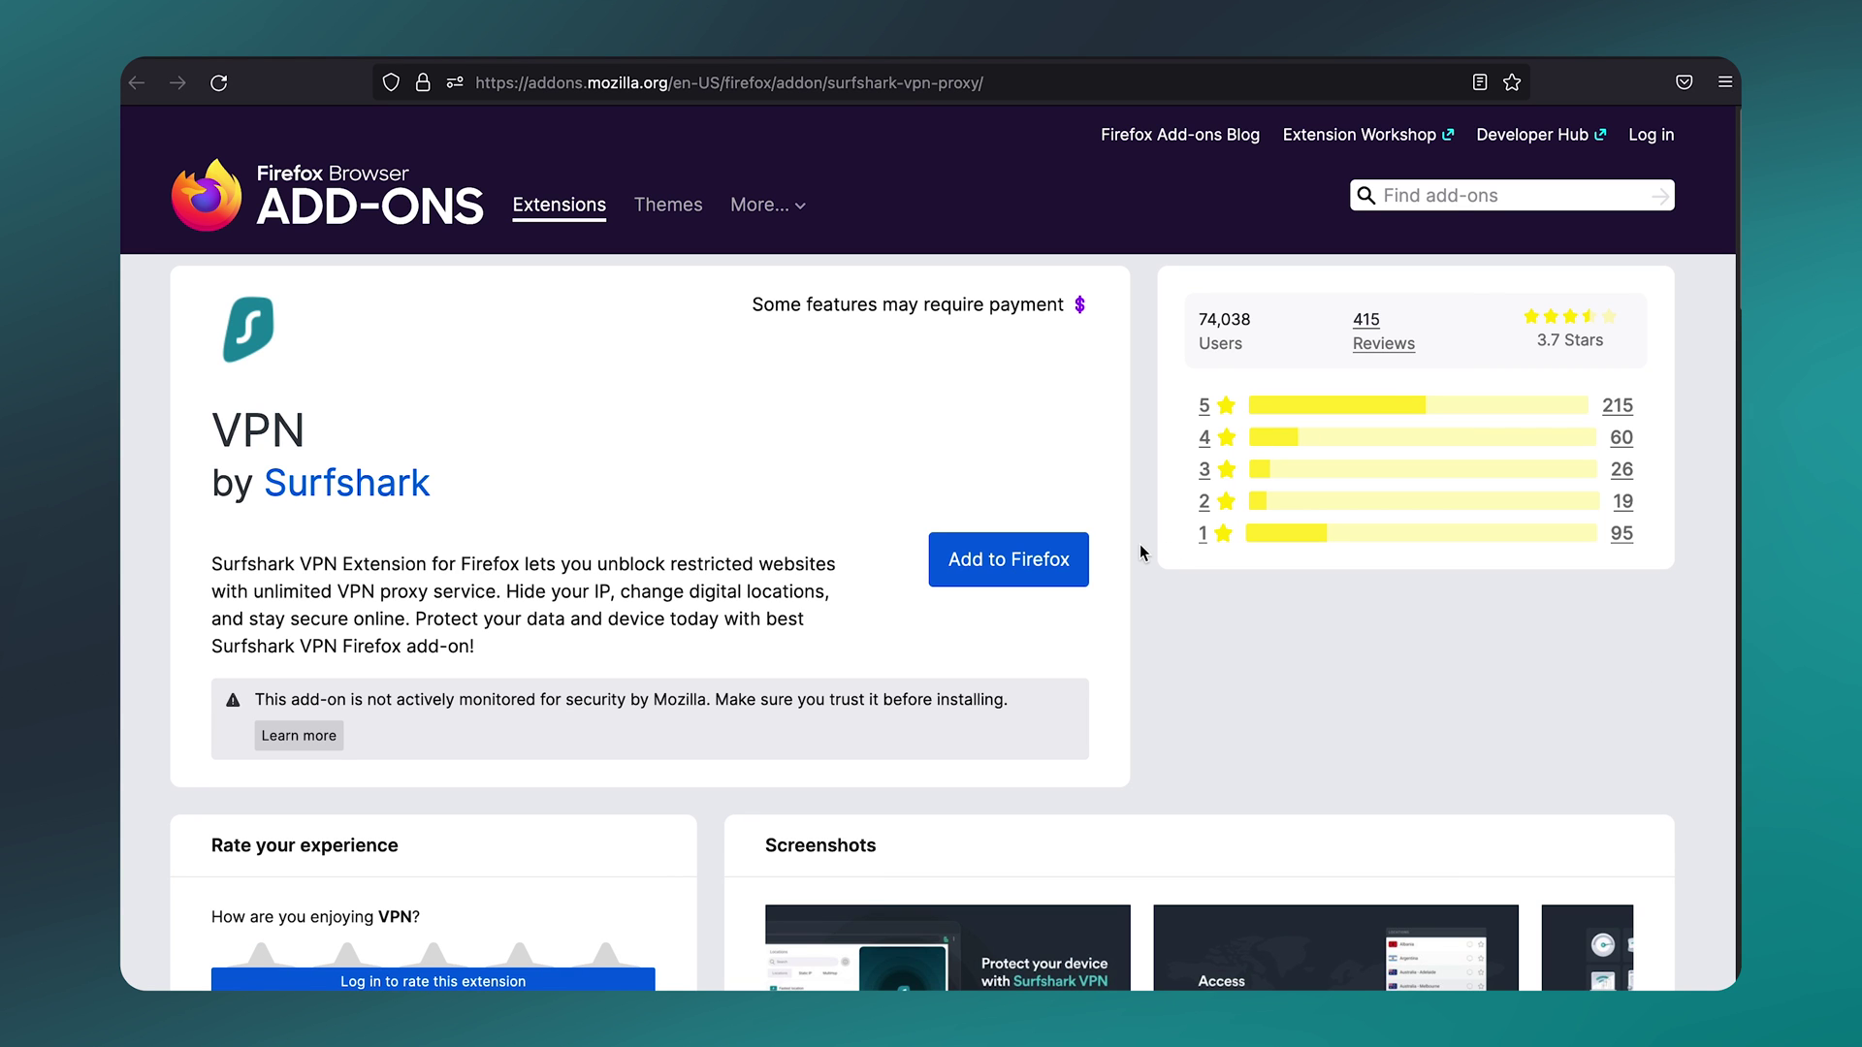
left_click(1044, 554)
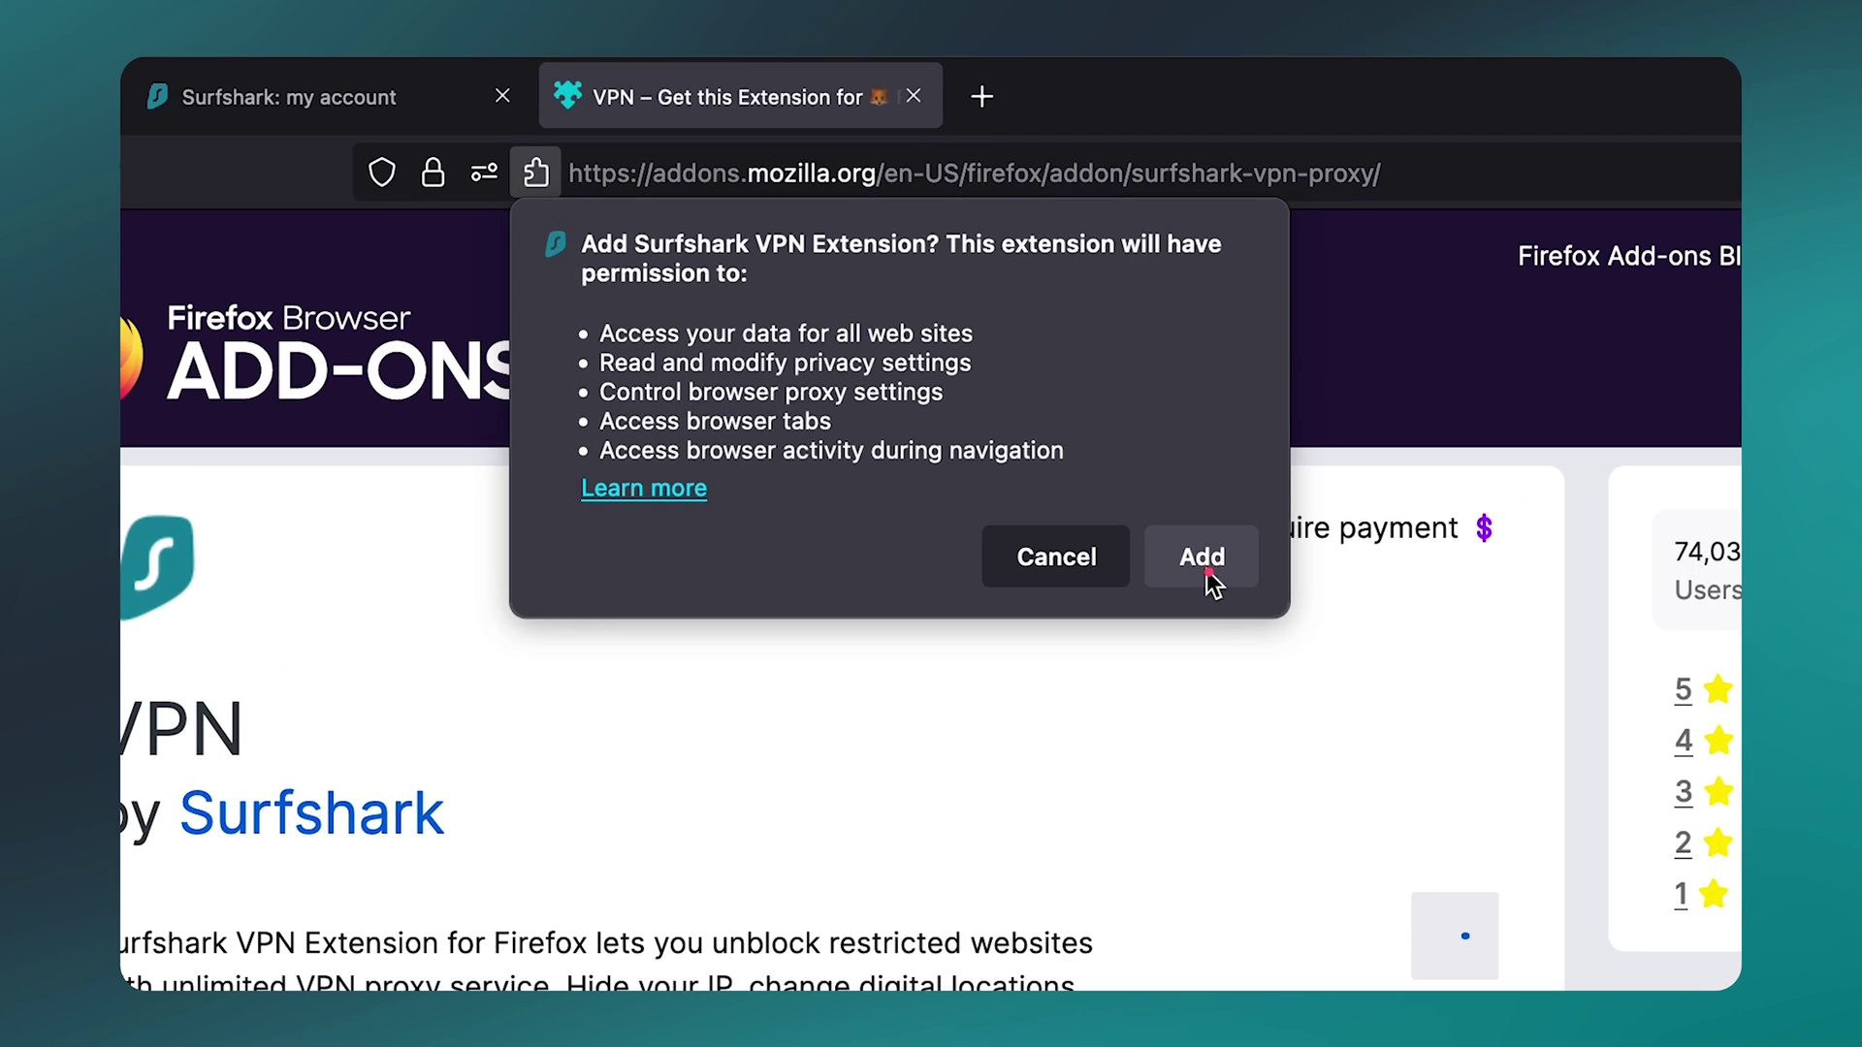
left_click(908, 322)
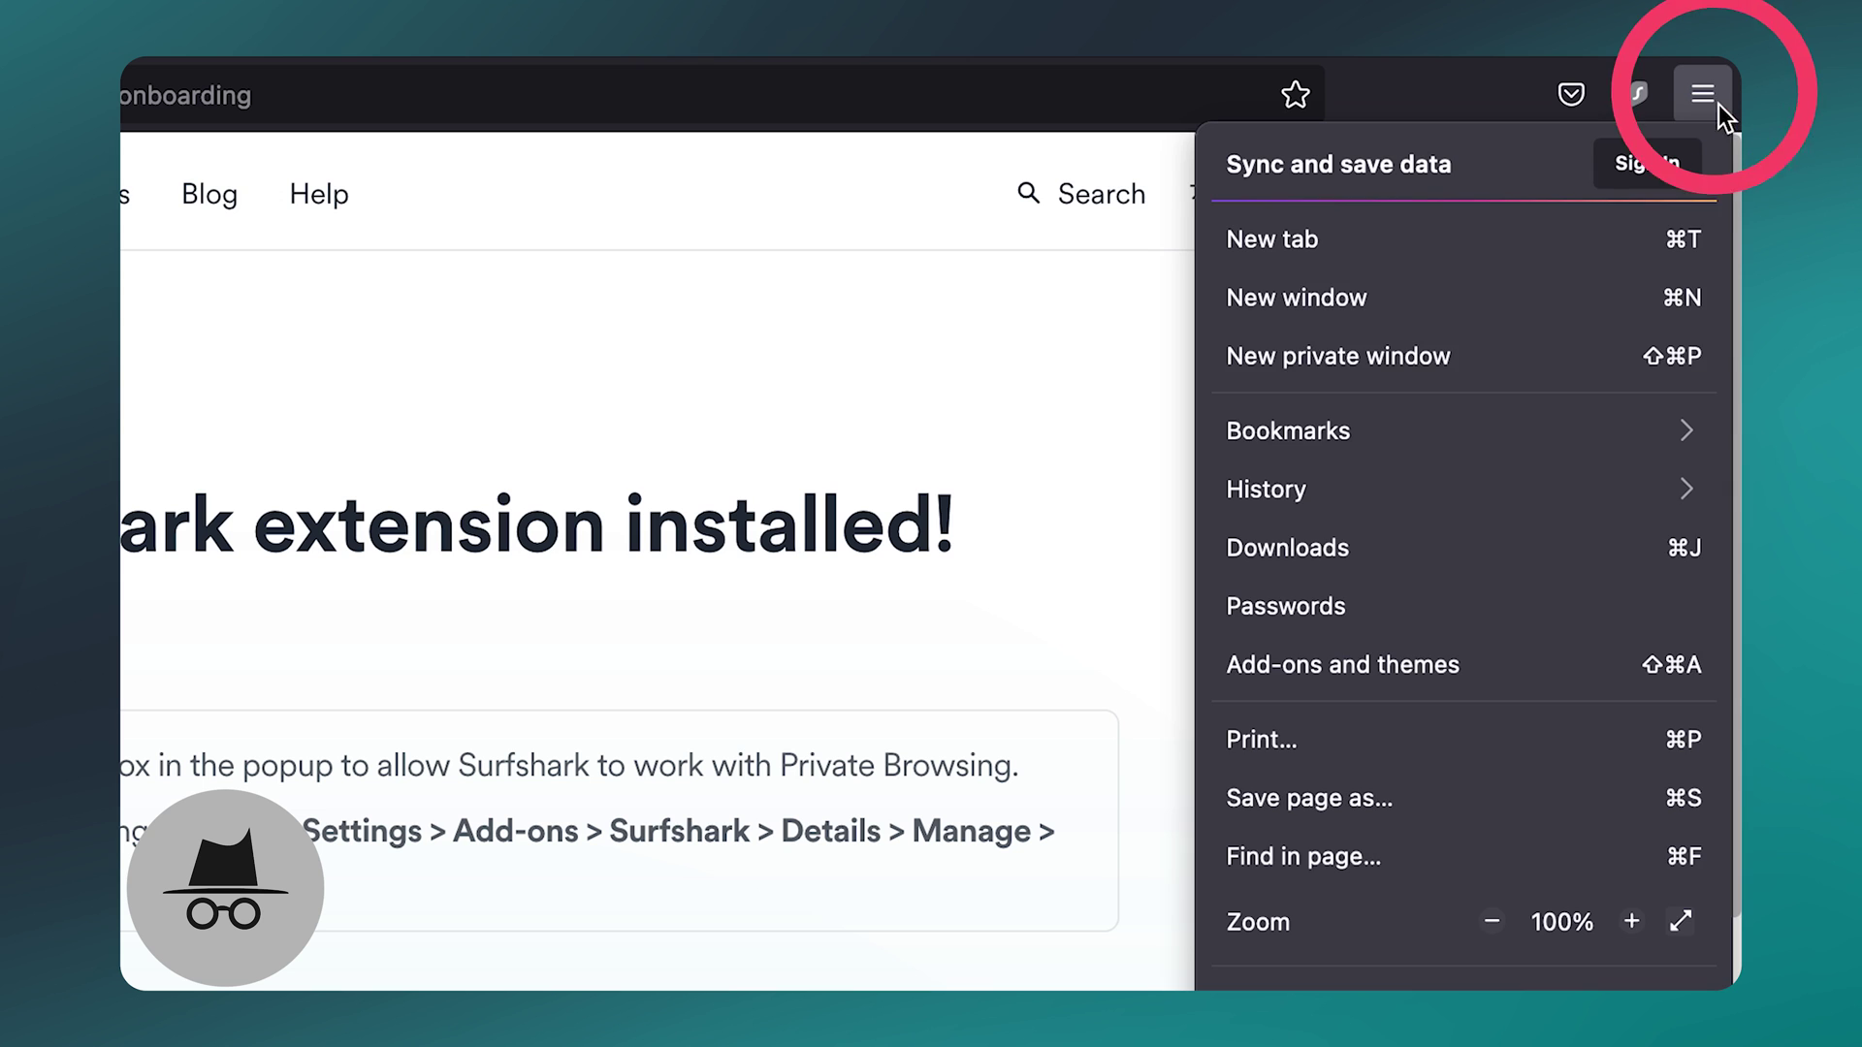
Step: Open the Surfshark add-on's Manage page in Add-ons and themes, down to Run in Private Windows
left_click(1610, 657)
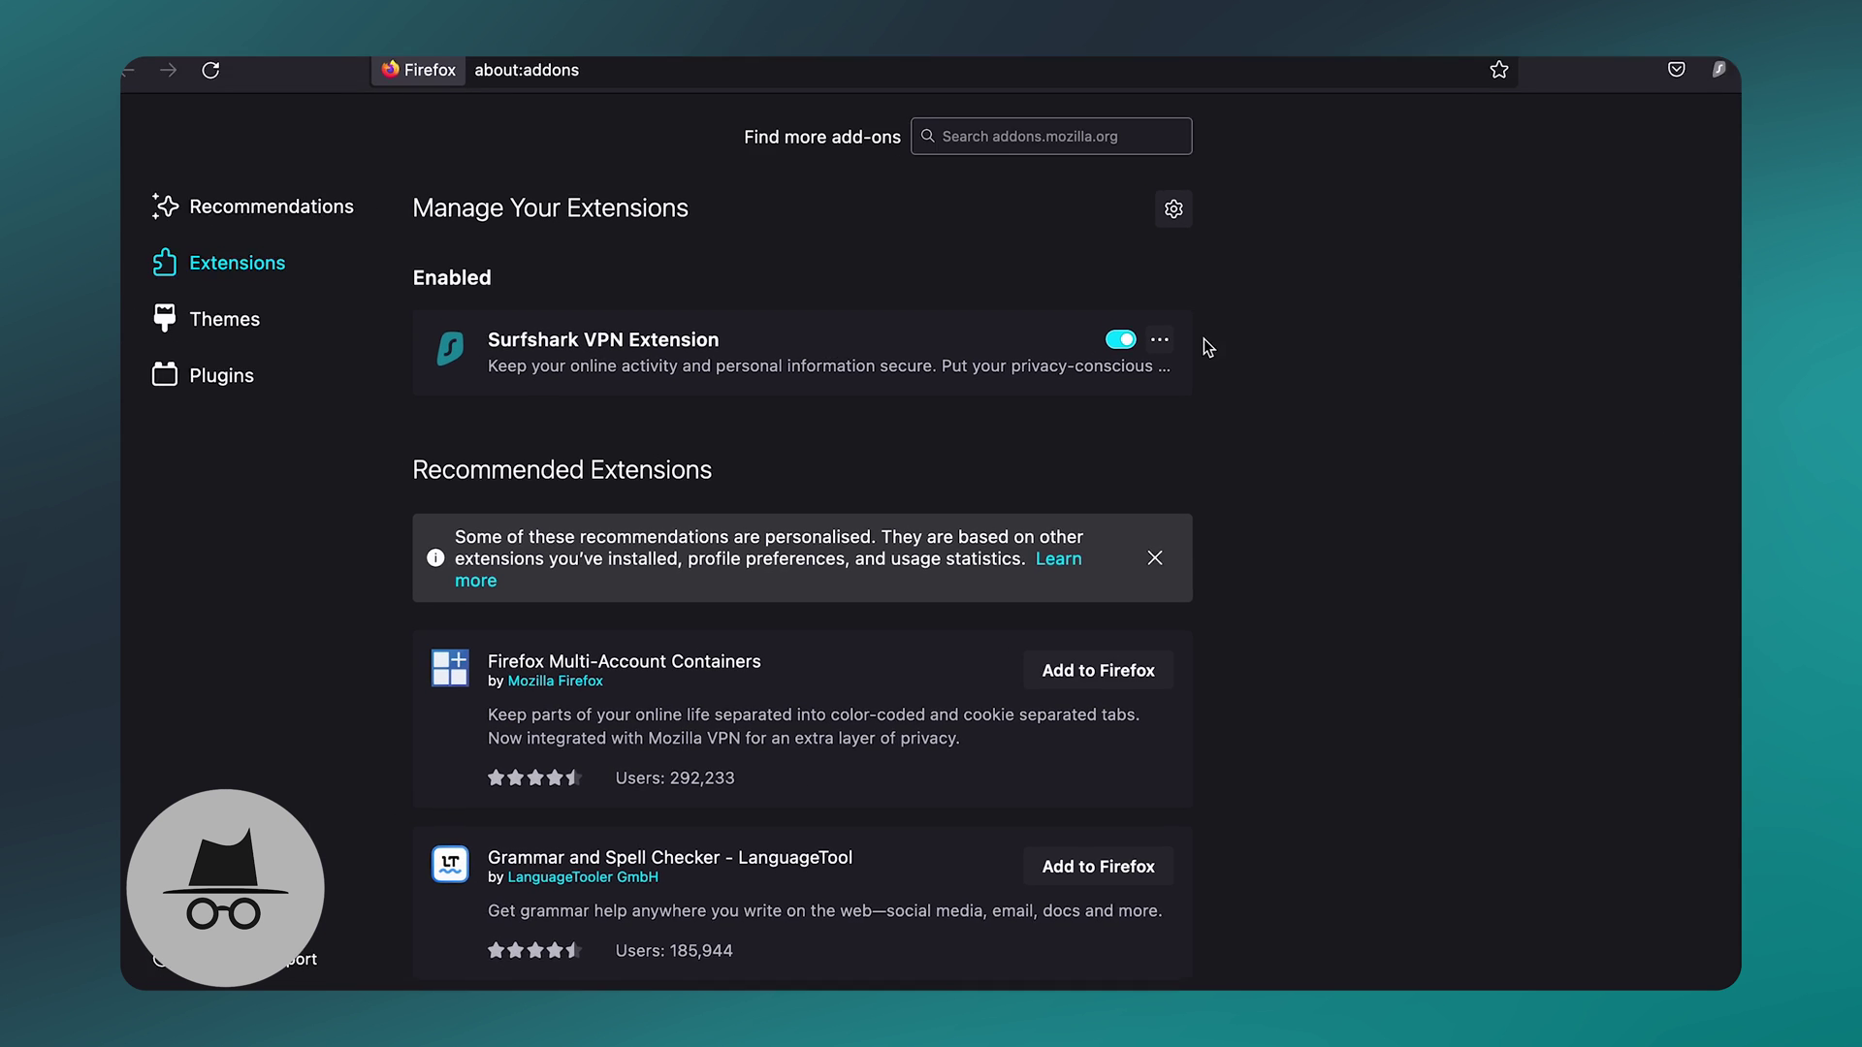
left_click(1140, 344)
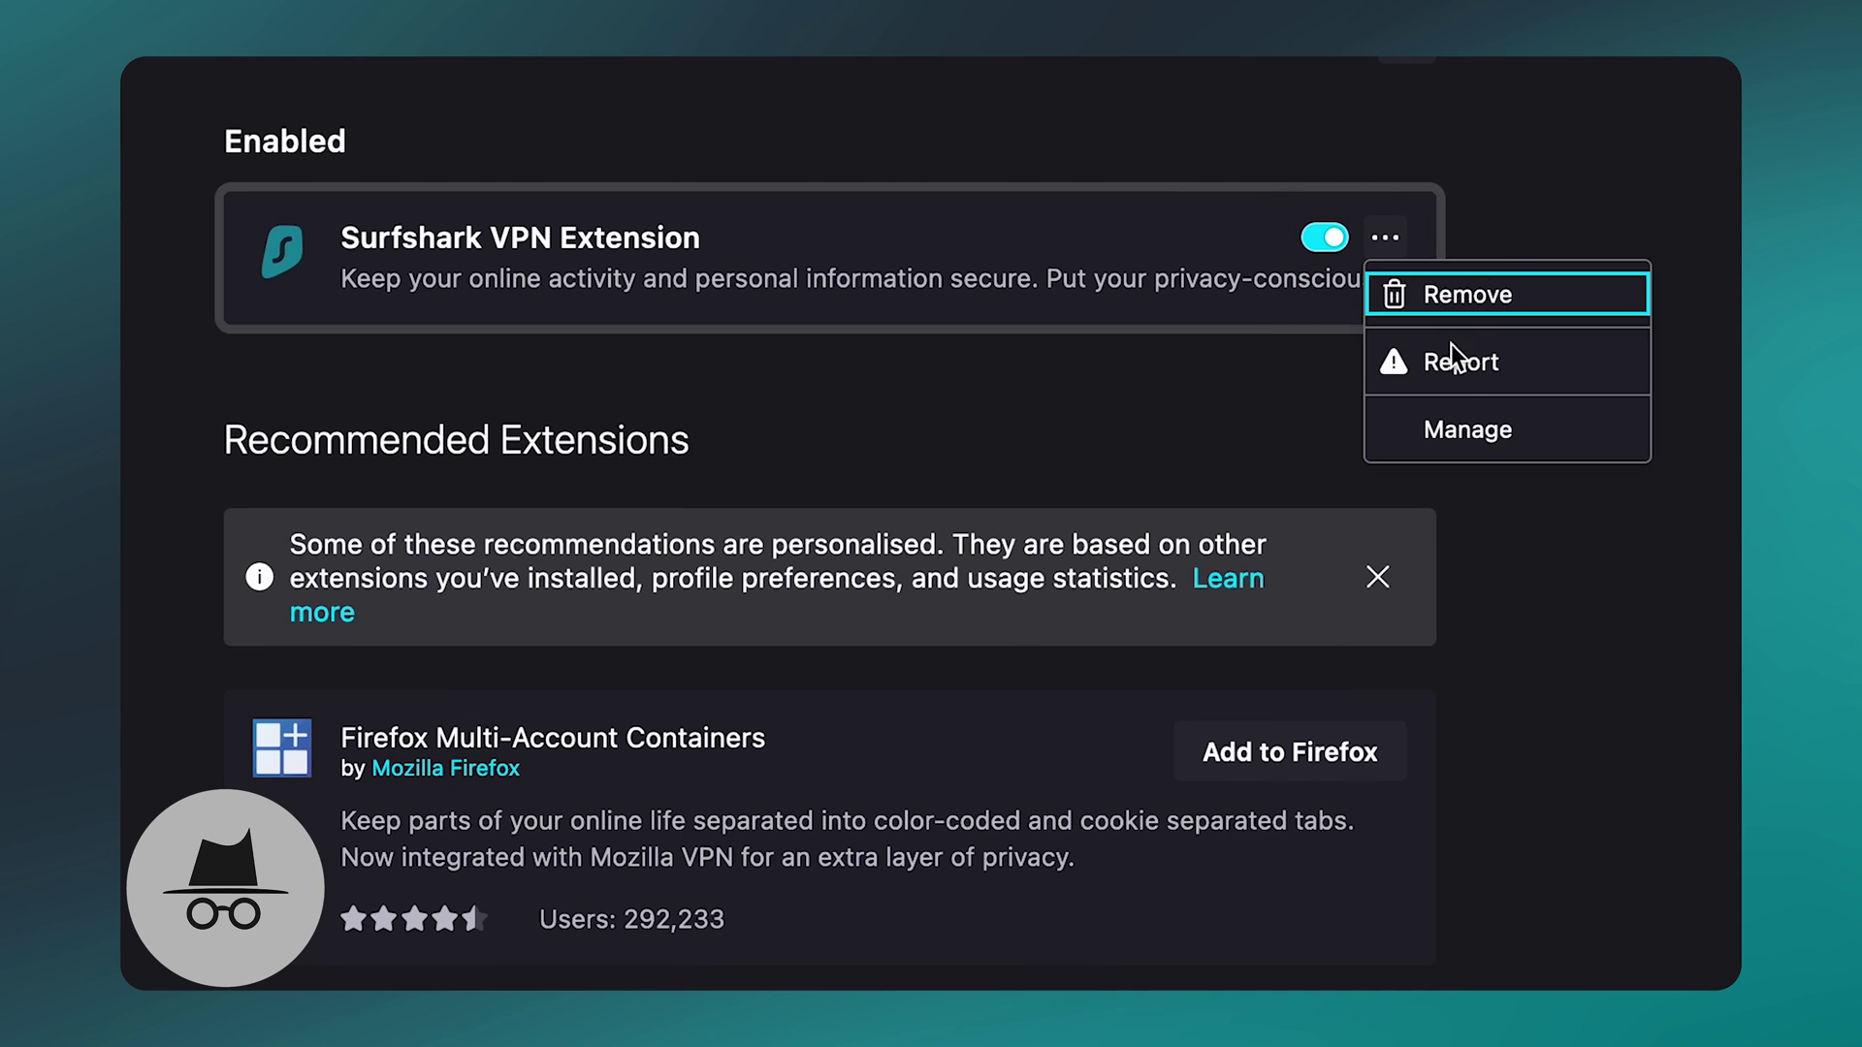
left_click(1460, 430)
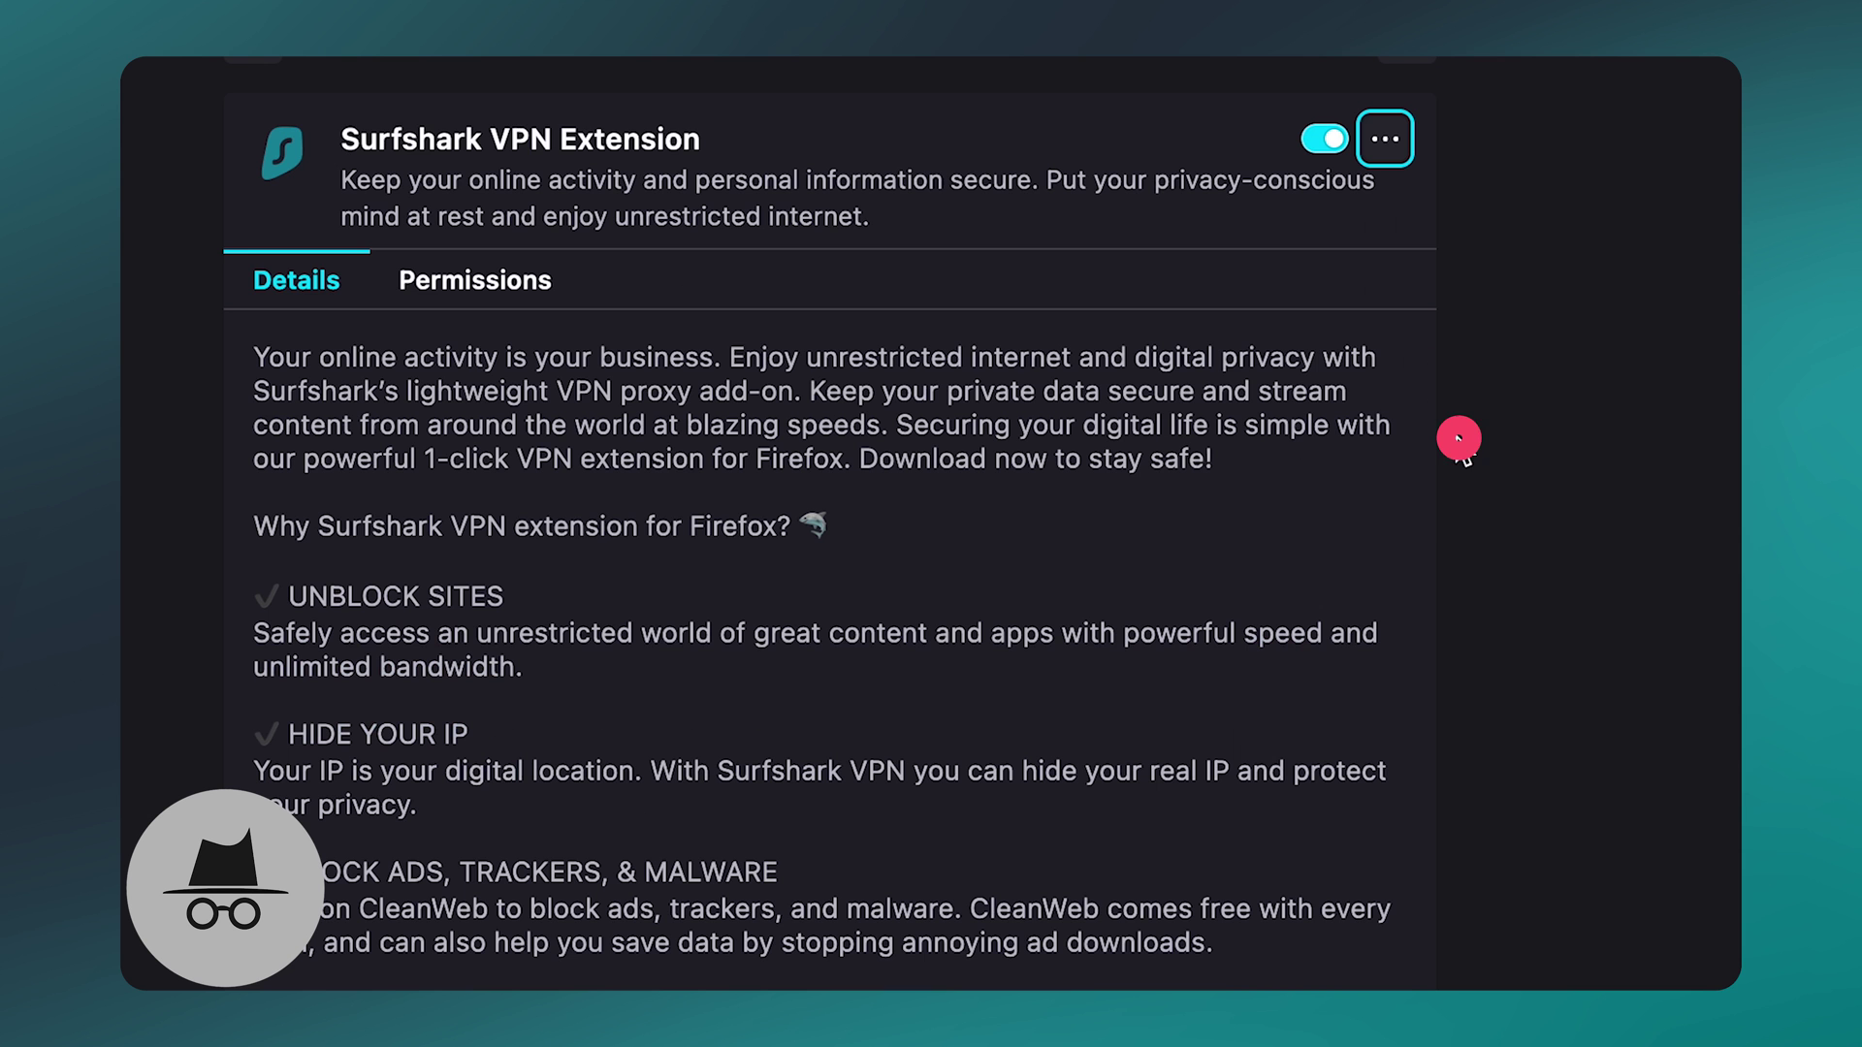
scroll(1209, 468, "down", 10)
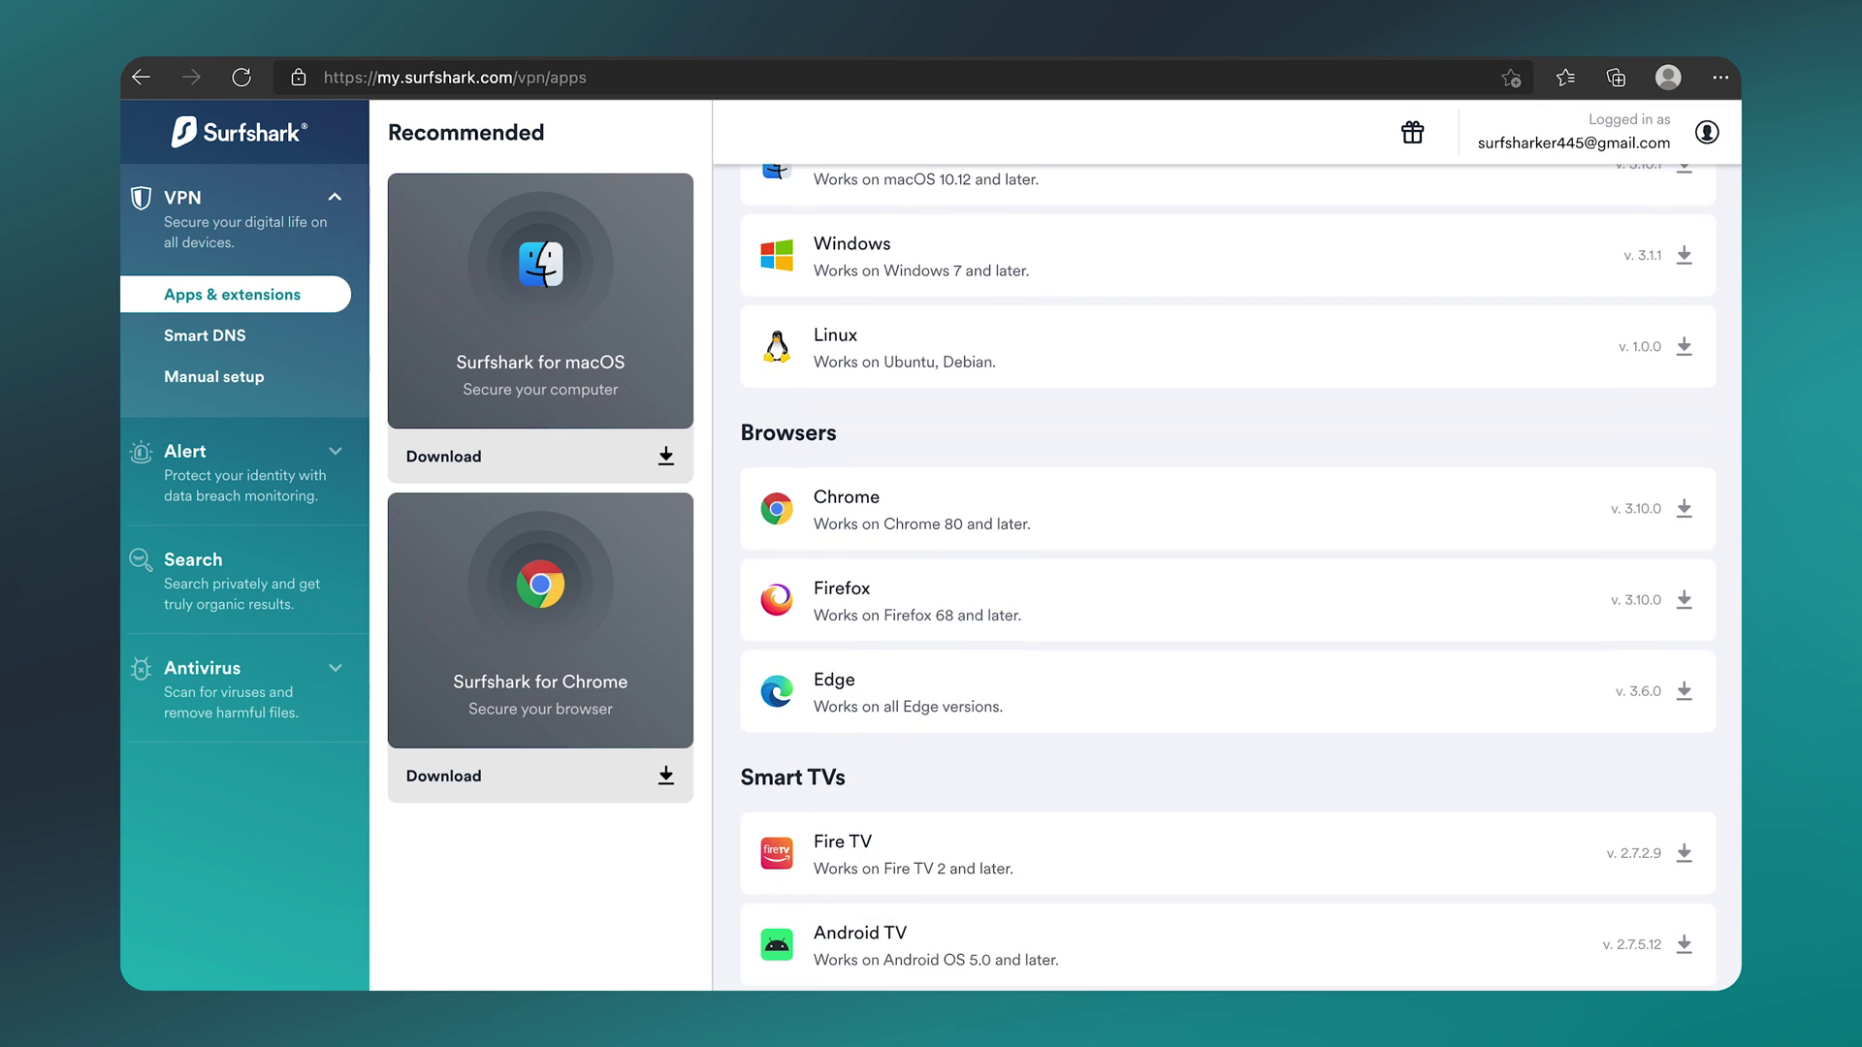
Step: Get Surfshark VPN from Edge Add-ons and confirm Add Extension
left_click(1667, 623)
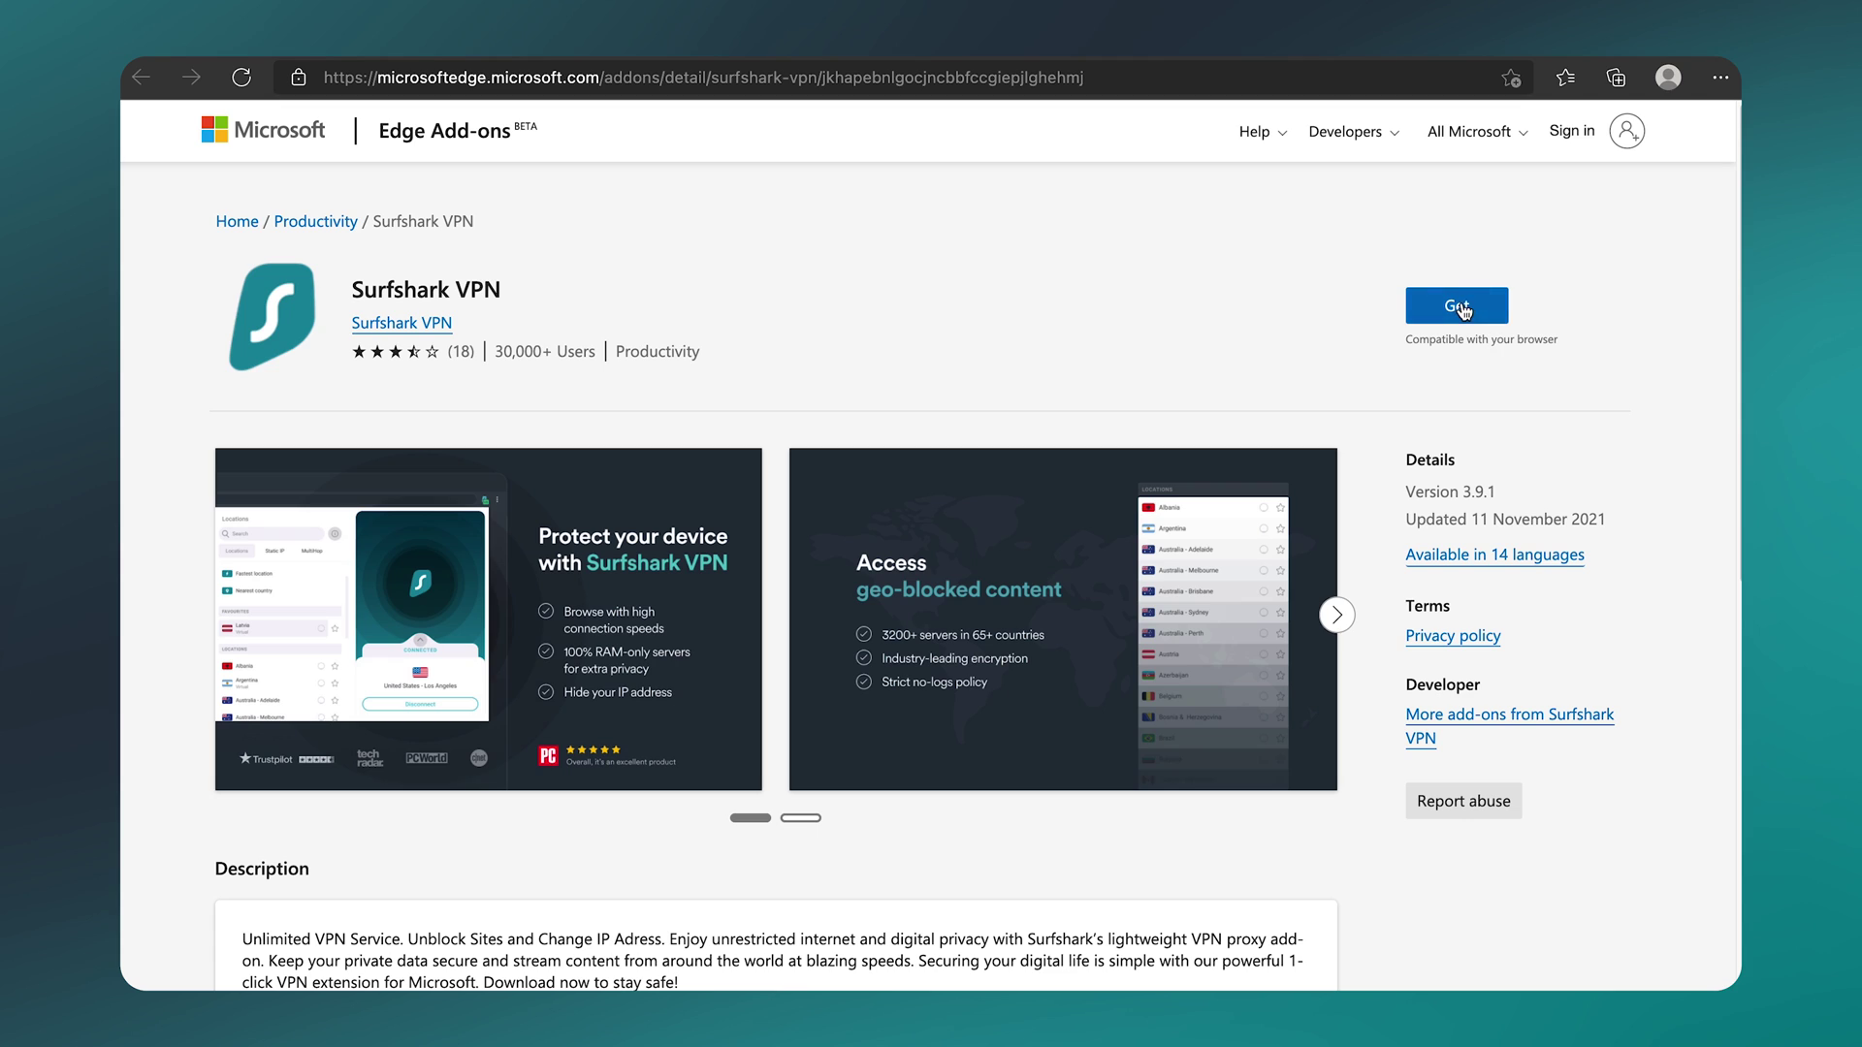
left_click(1462, 306)
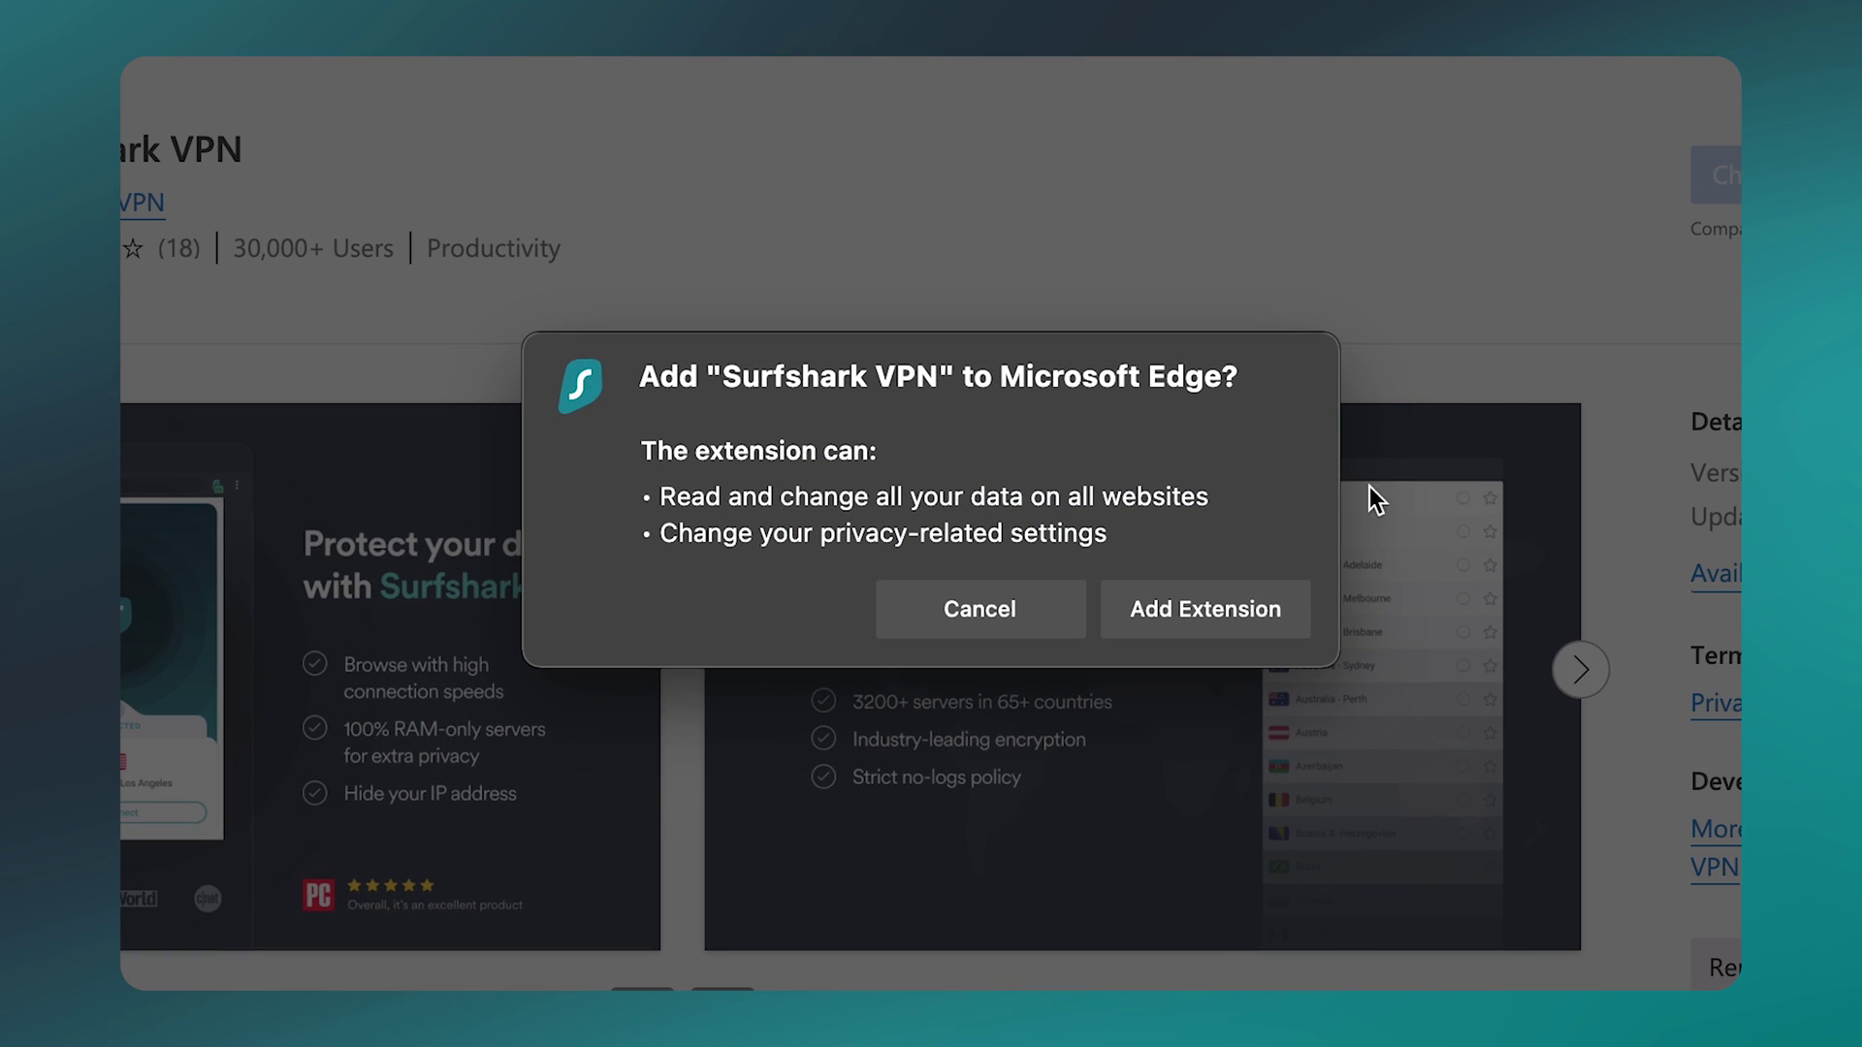
left_click(1260, 584)
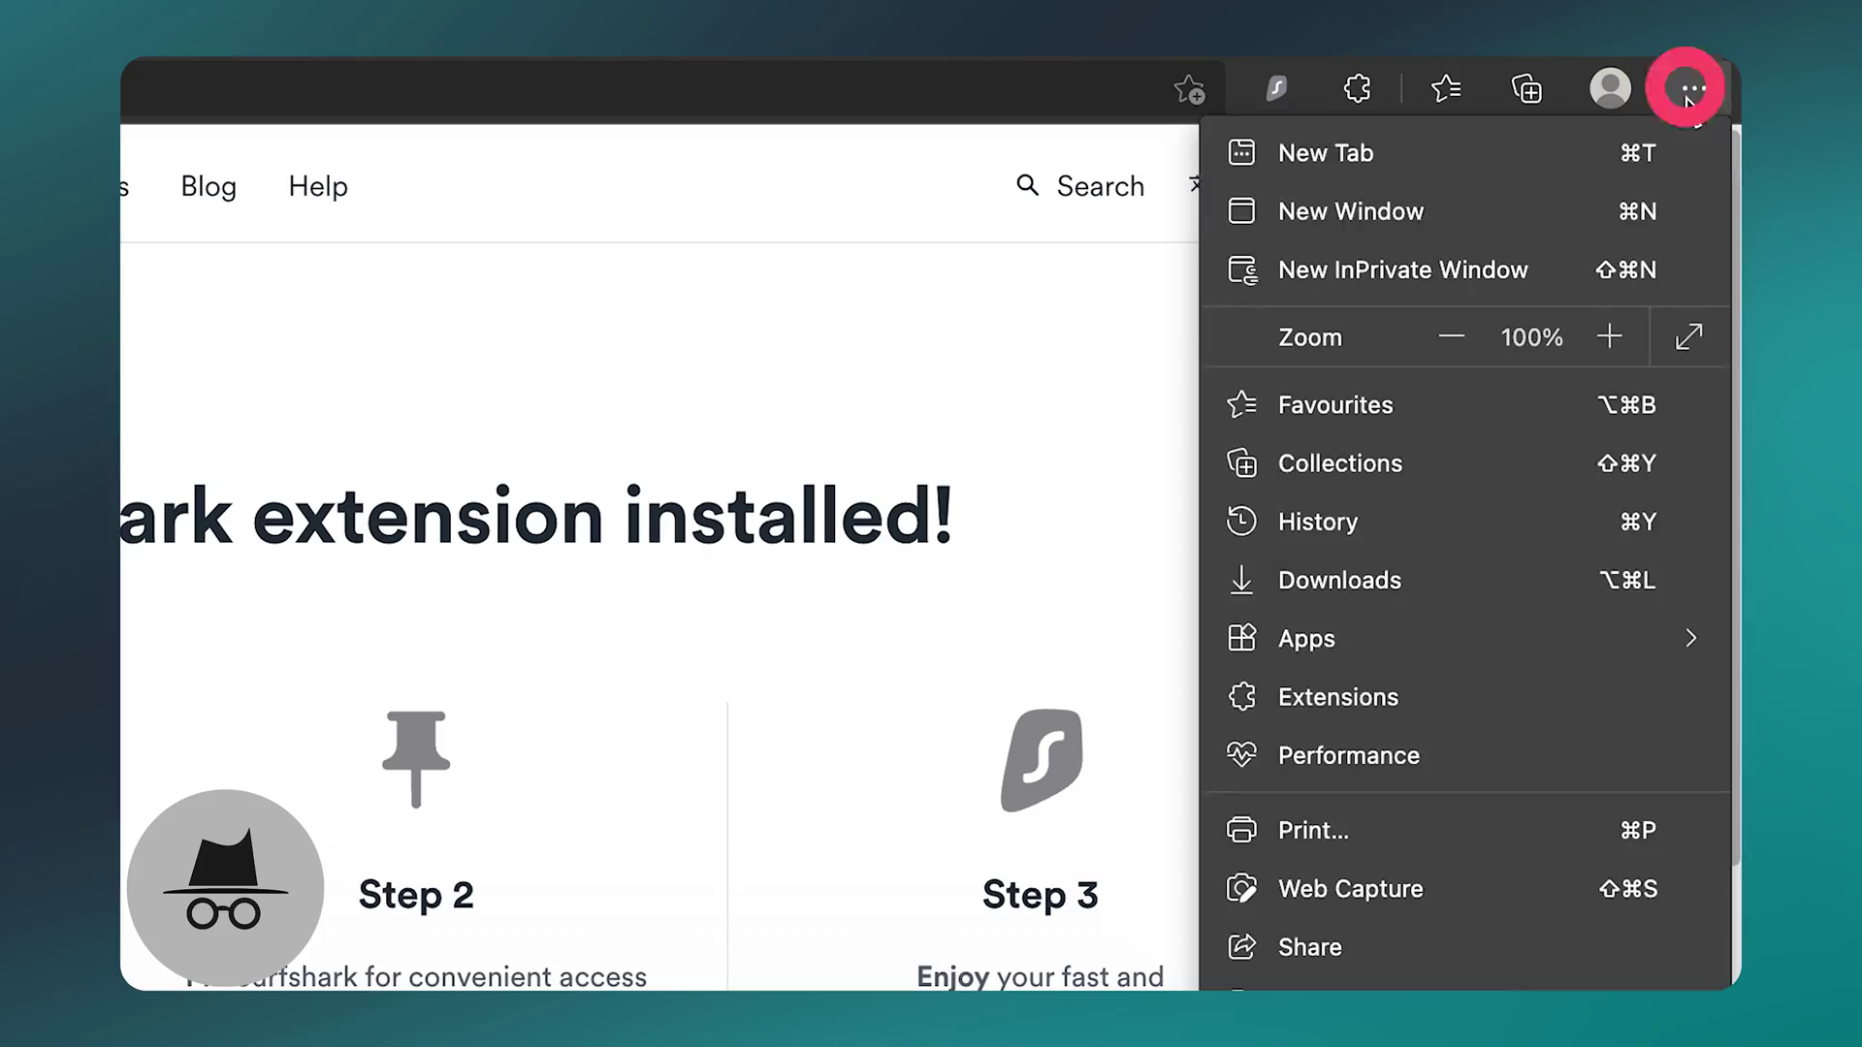
Step: Tick Allow in InPrivate on Surfshark VPN's details page in Edge's extension manager
left_click(1466, 693)
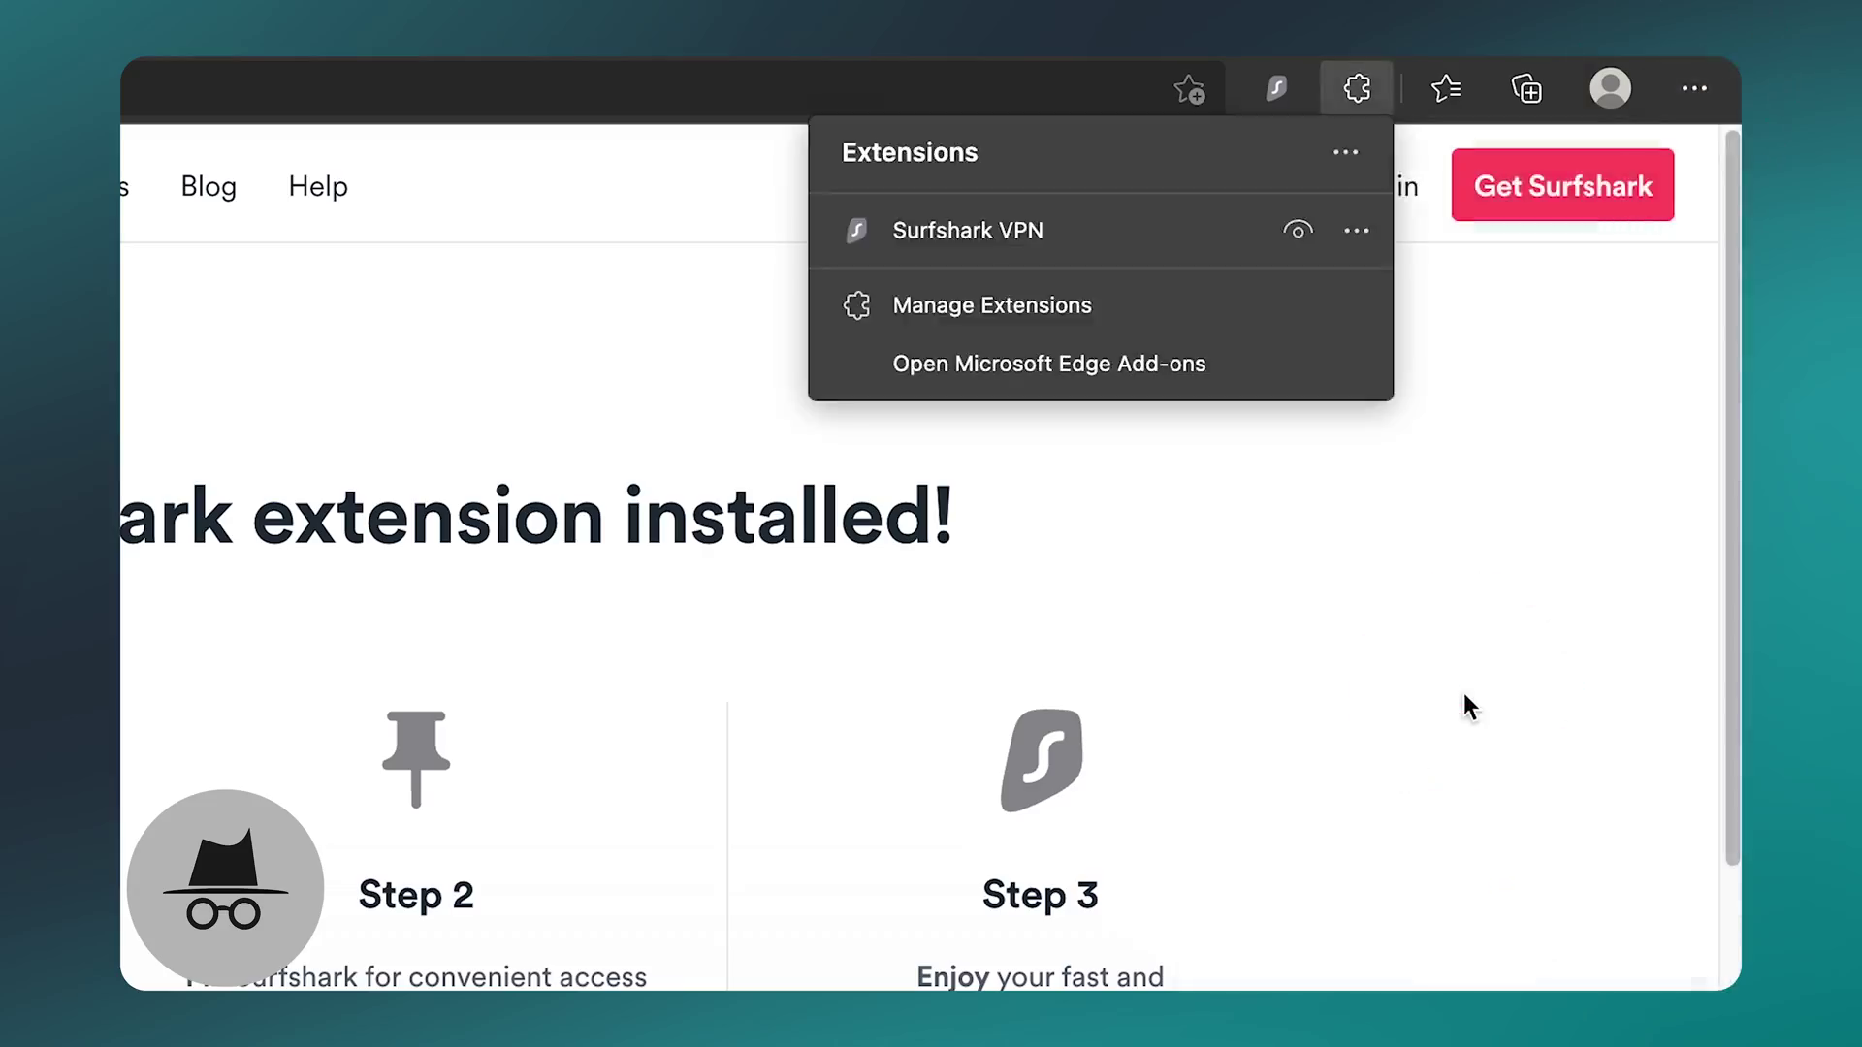
left_click(1176, 310)
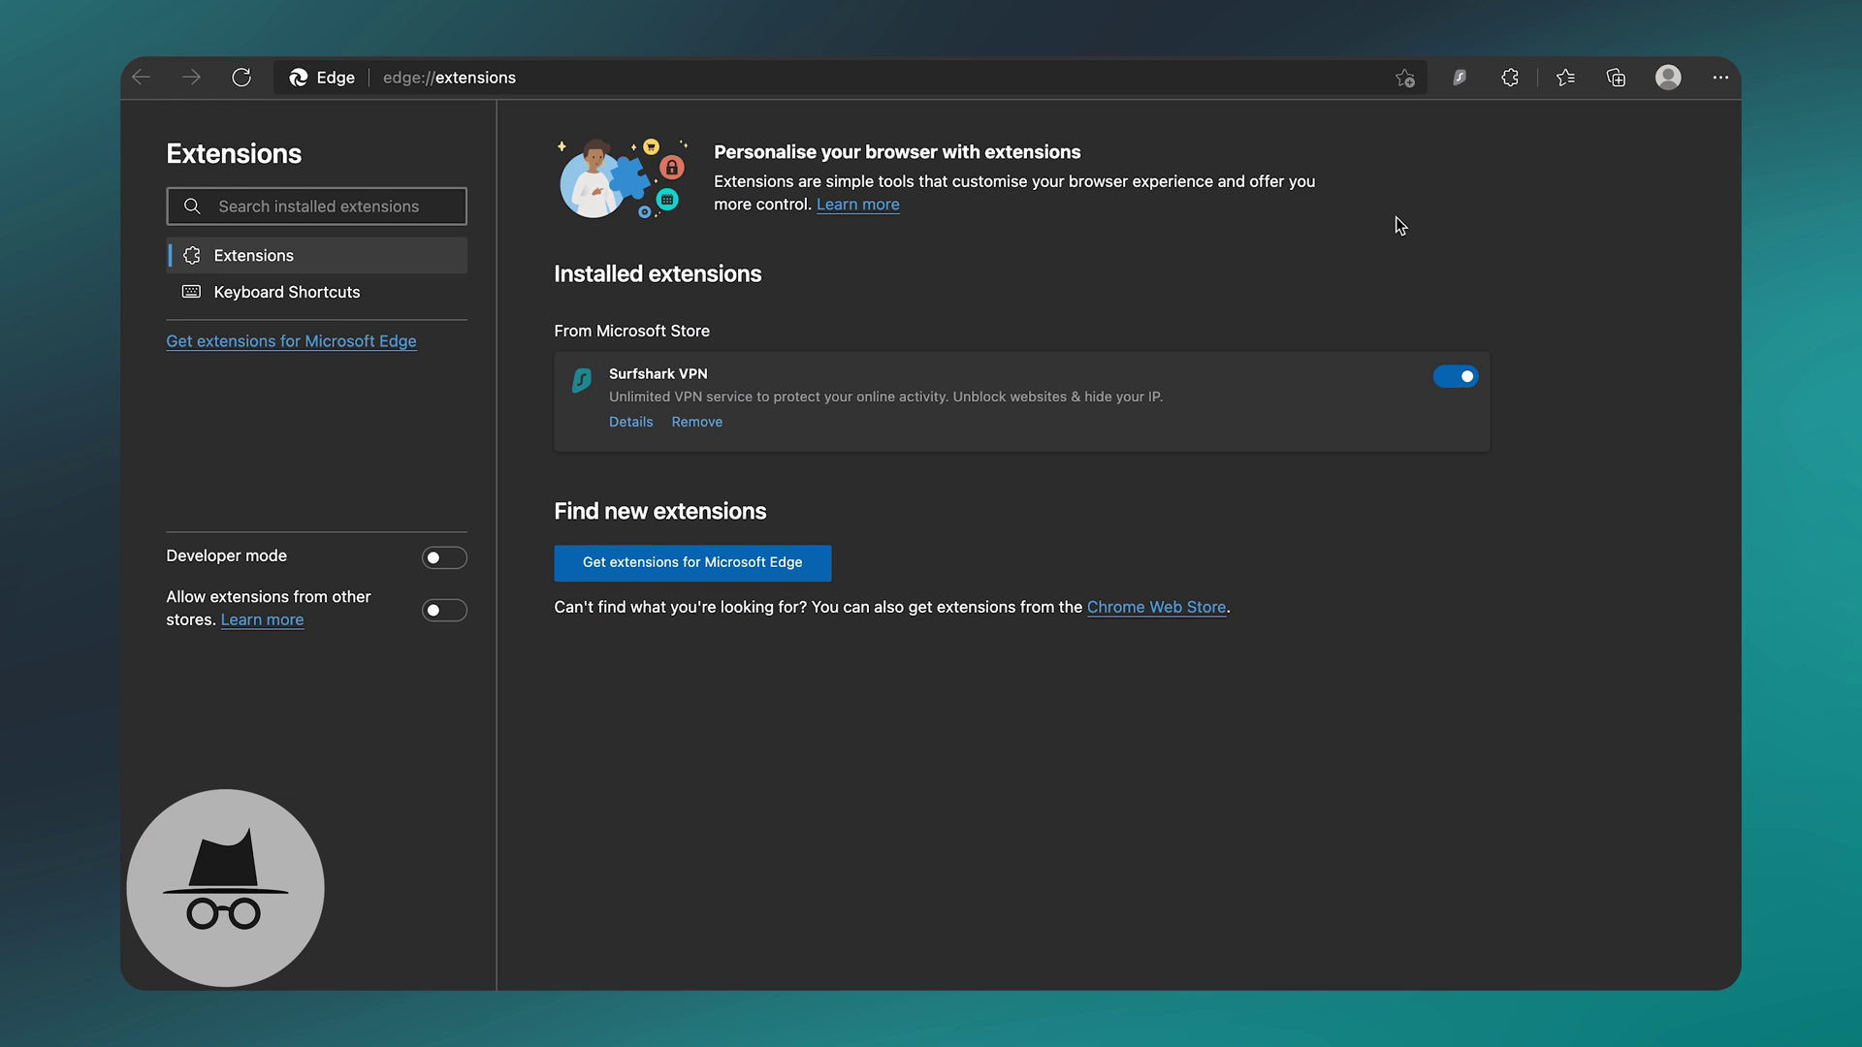
left_click(631, 423)
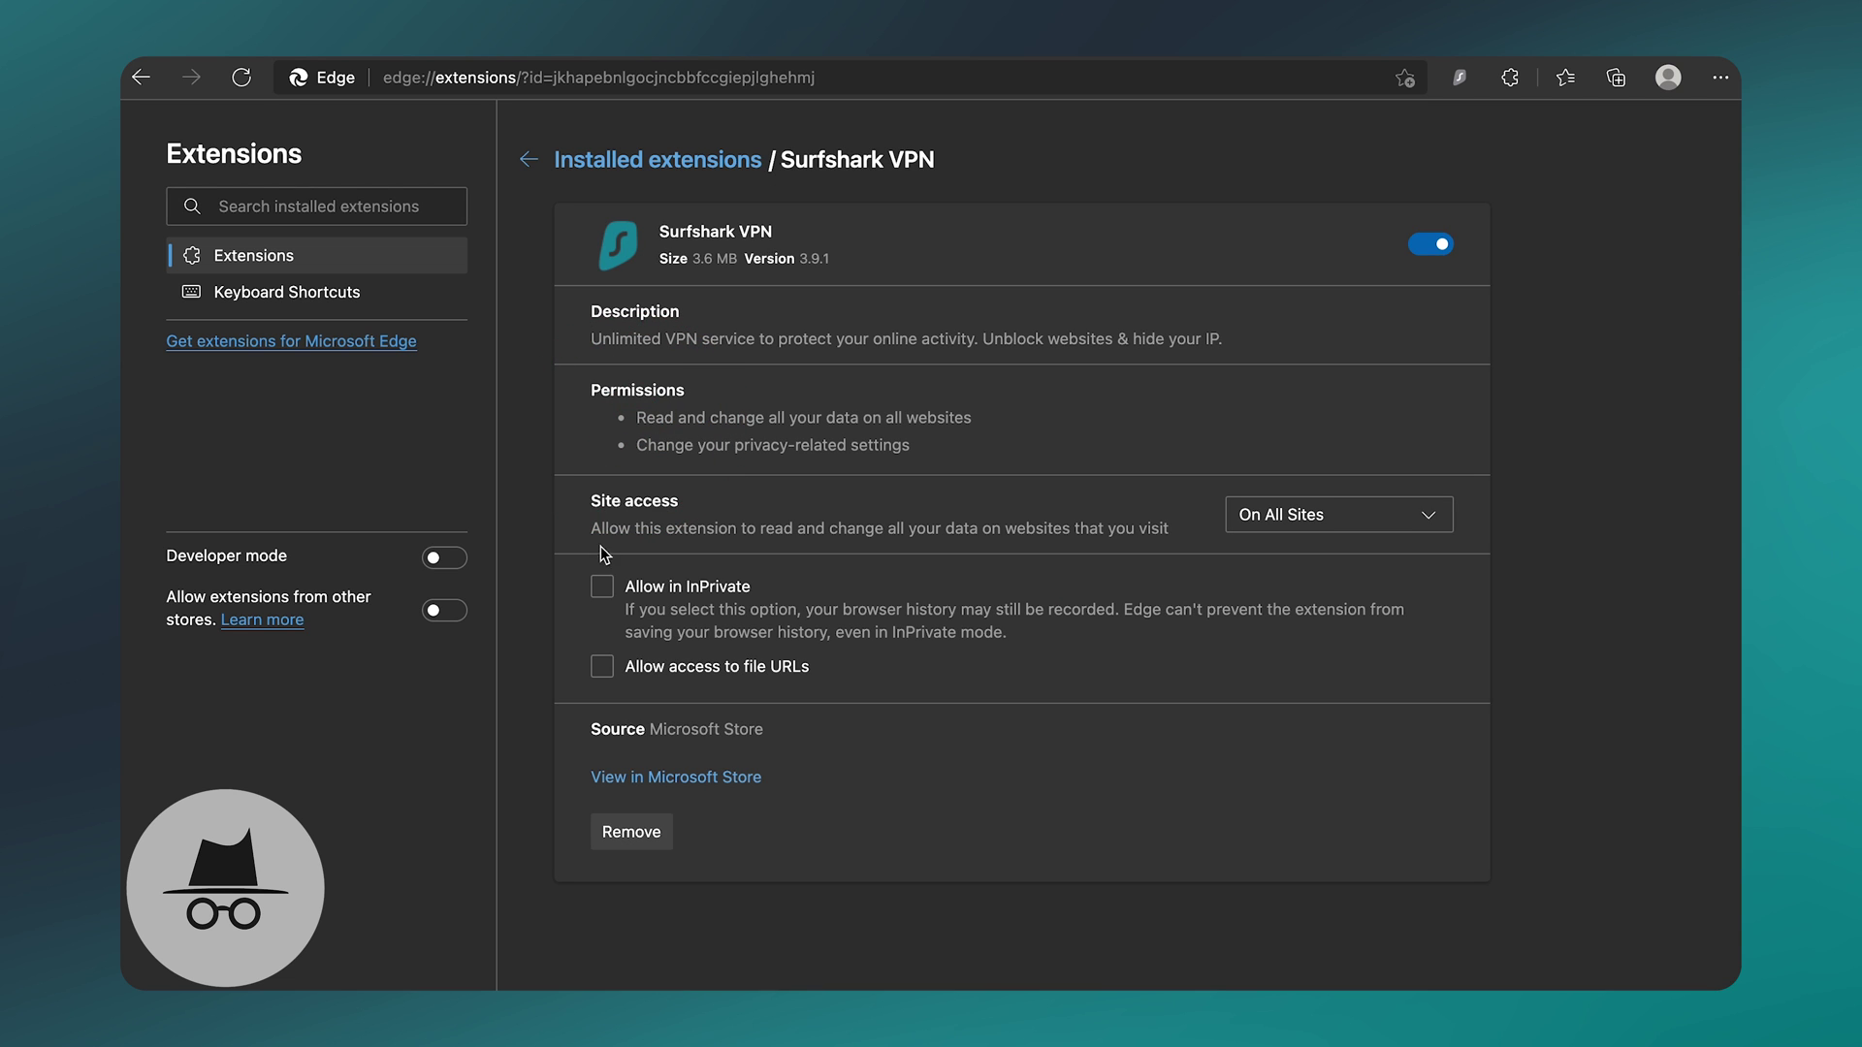
left_click(602, 589)
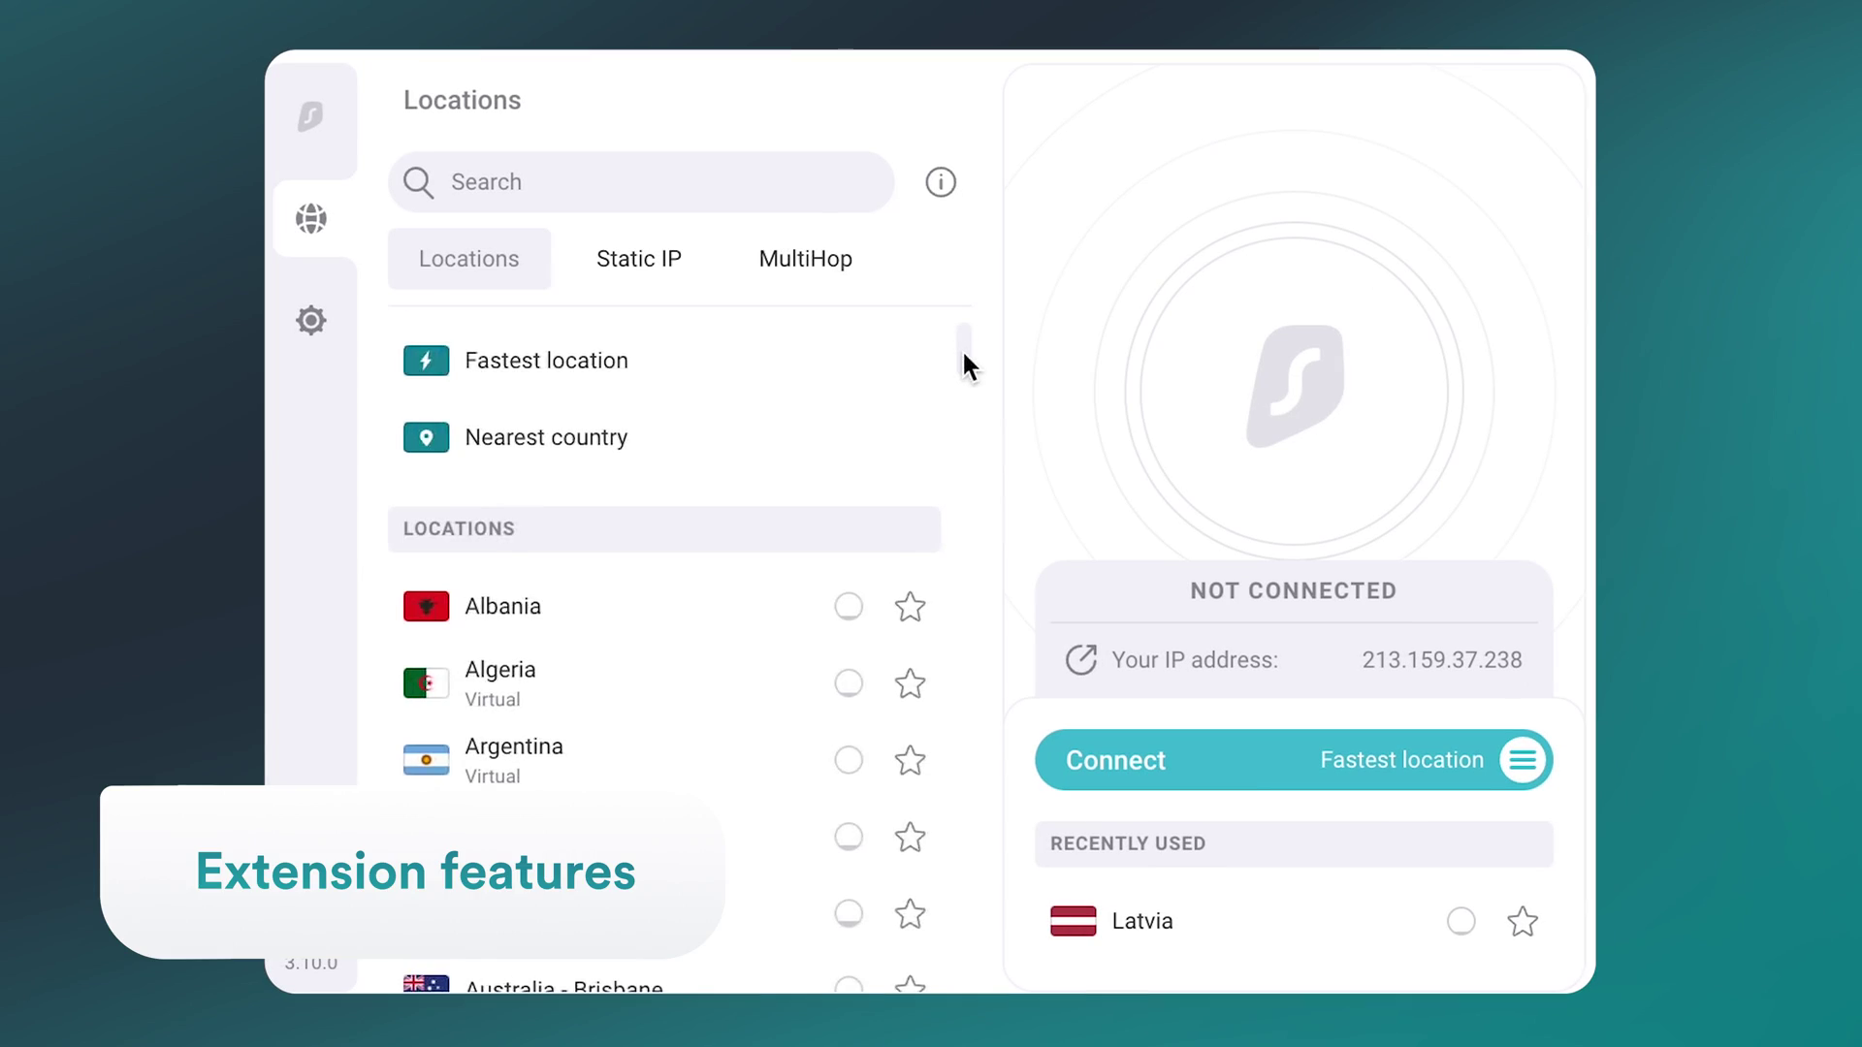
Step: Browse the Locations, Static IP and MultiHop lists, then open the Fastest location connect options
left_click_drag(964, 366, 1112, 294)
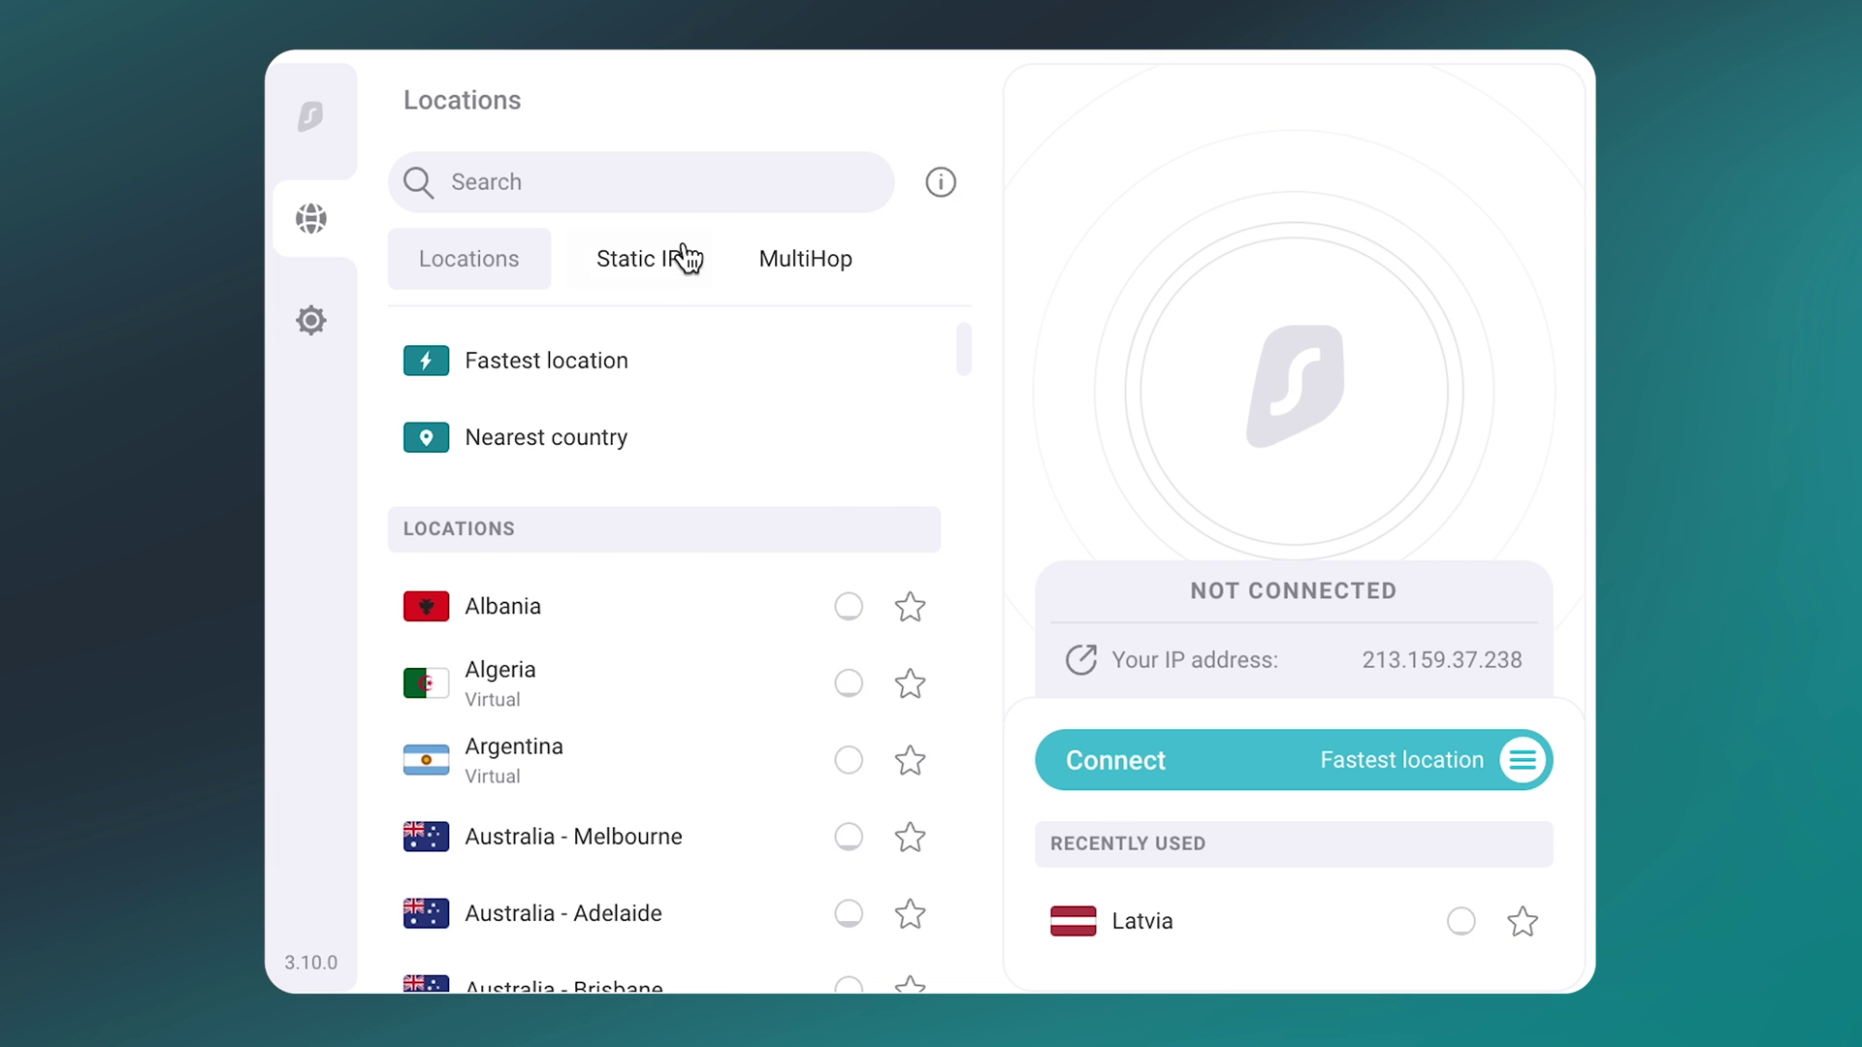
left_click(659, 276)
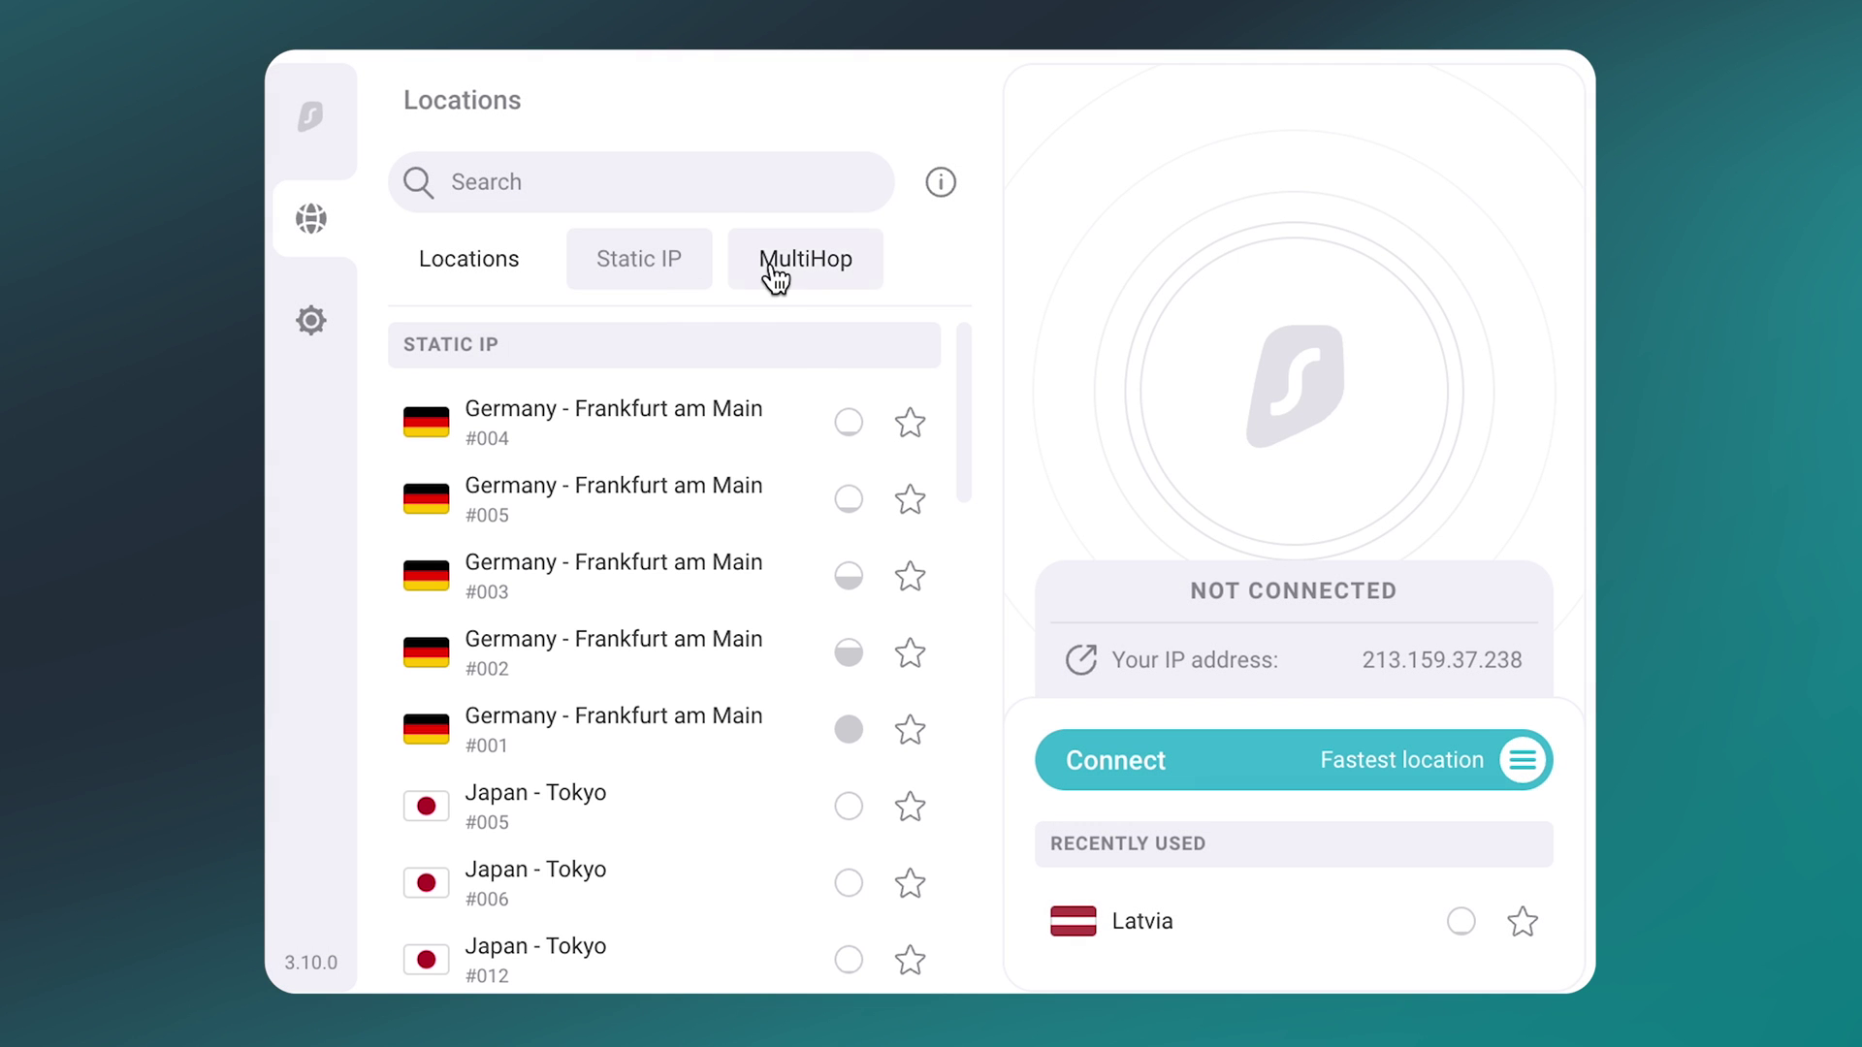
left_click(775, 276)
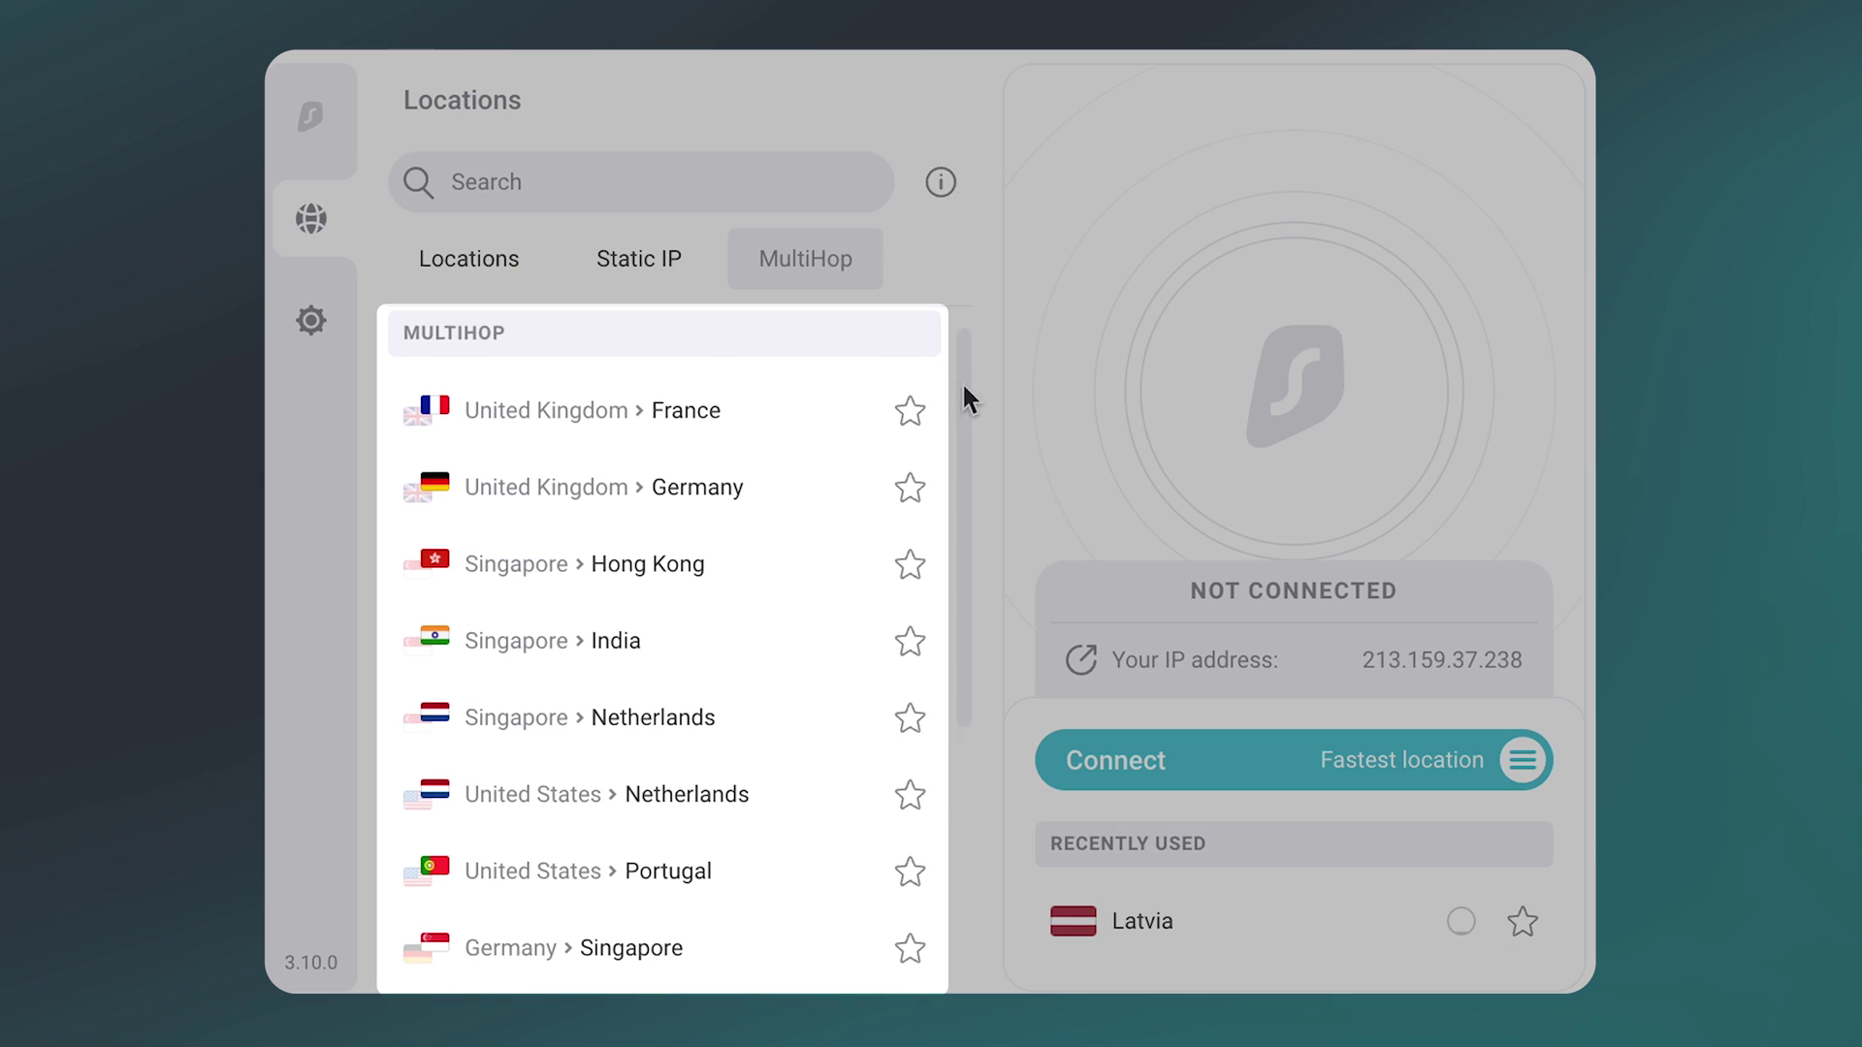
left_click_drag(962, 382, 945, 649)
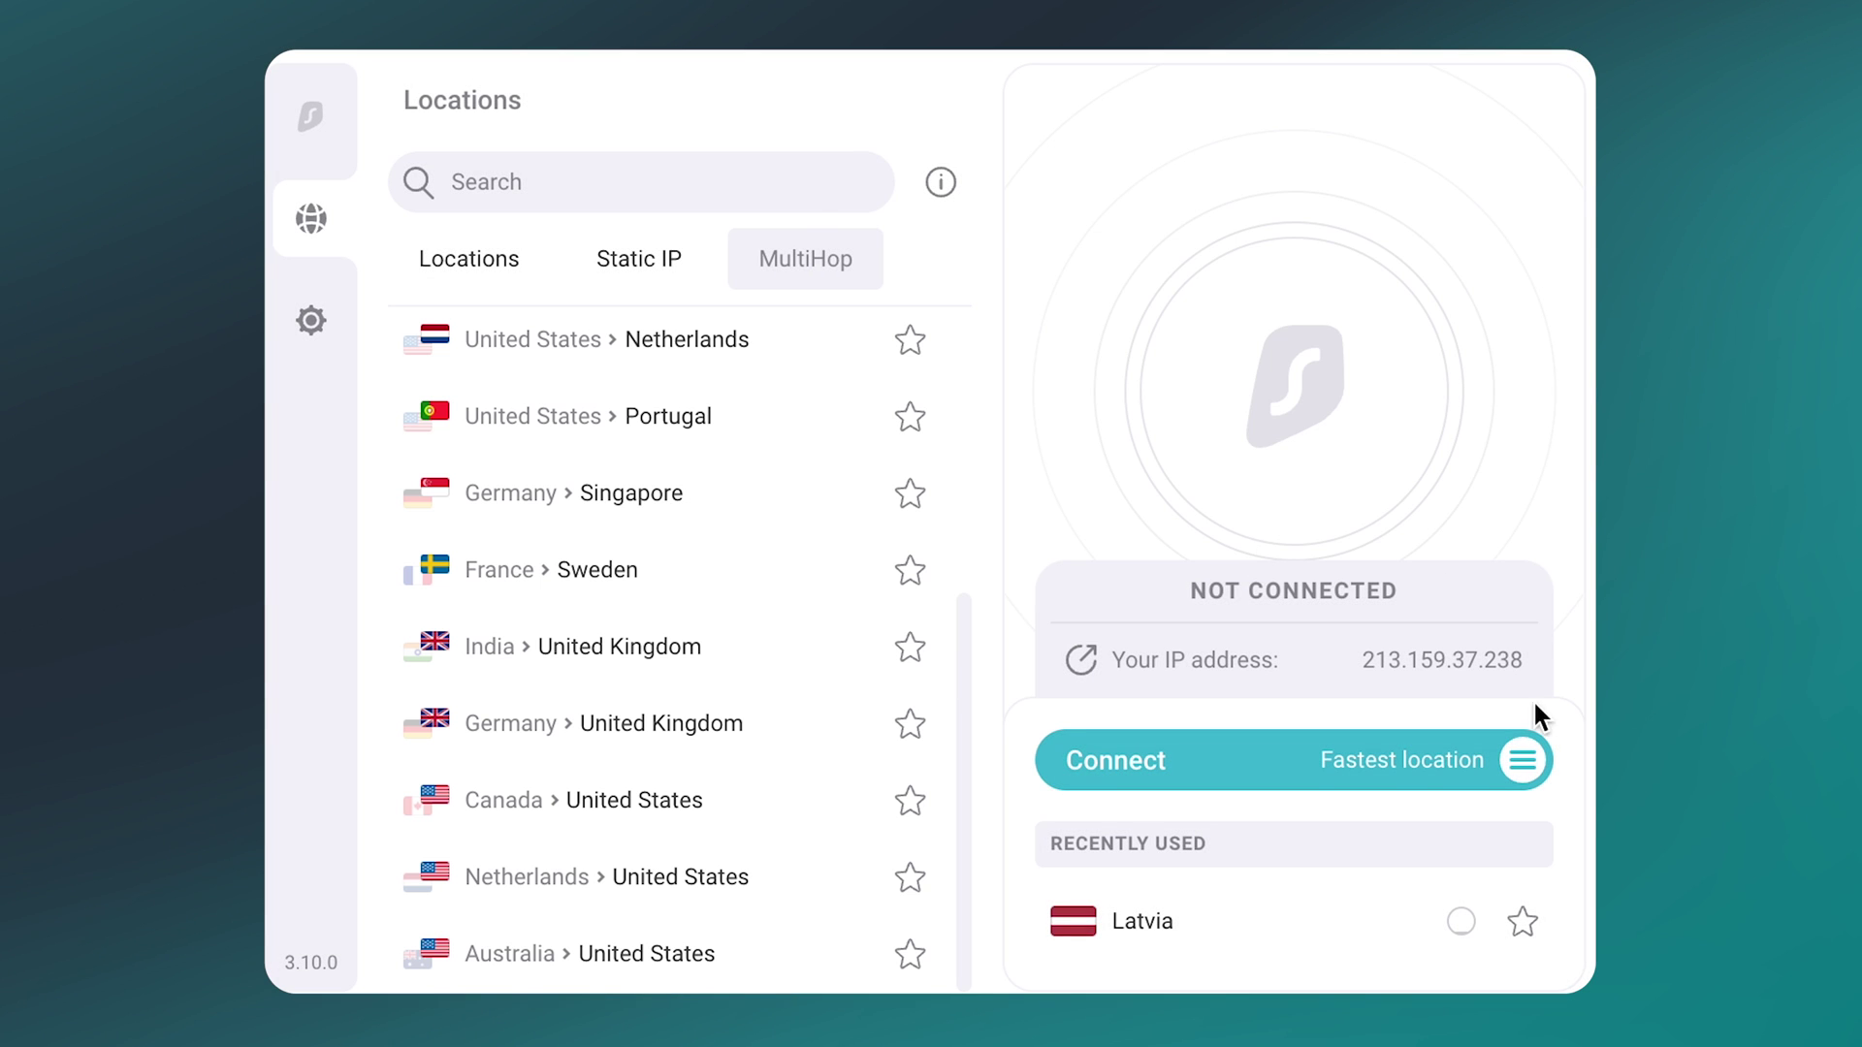
left_click(1522, 760)
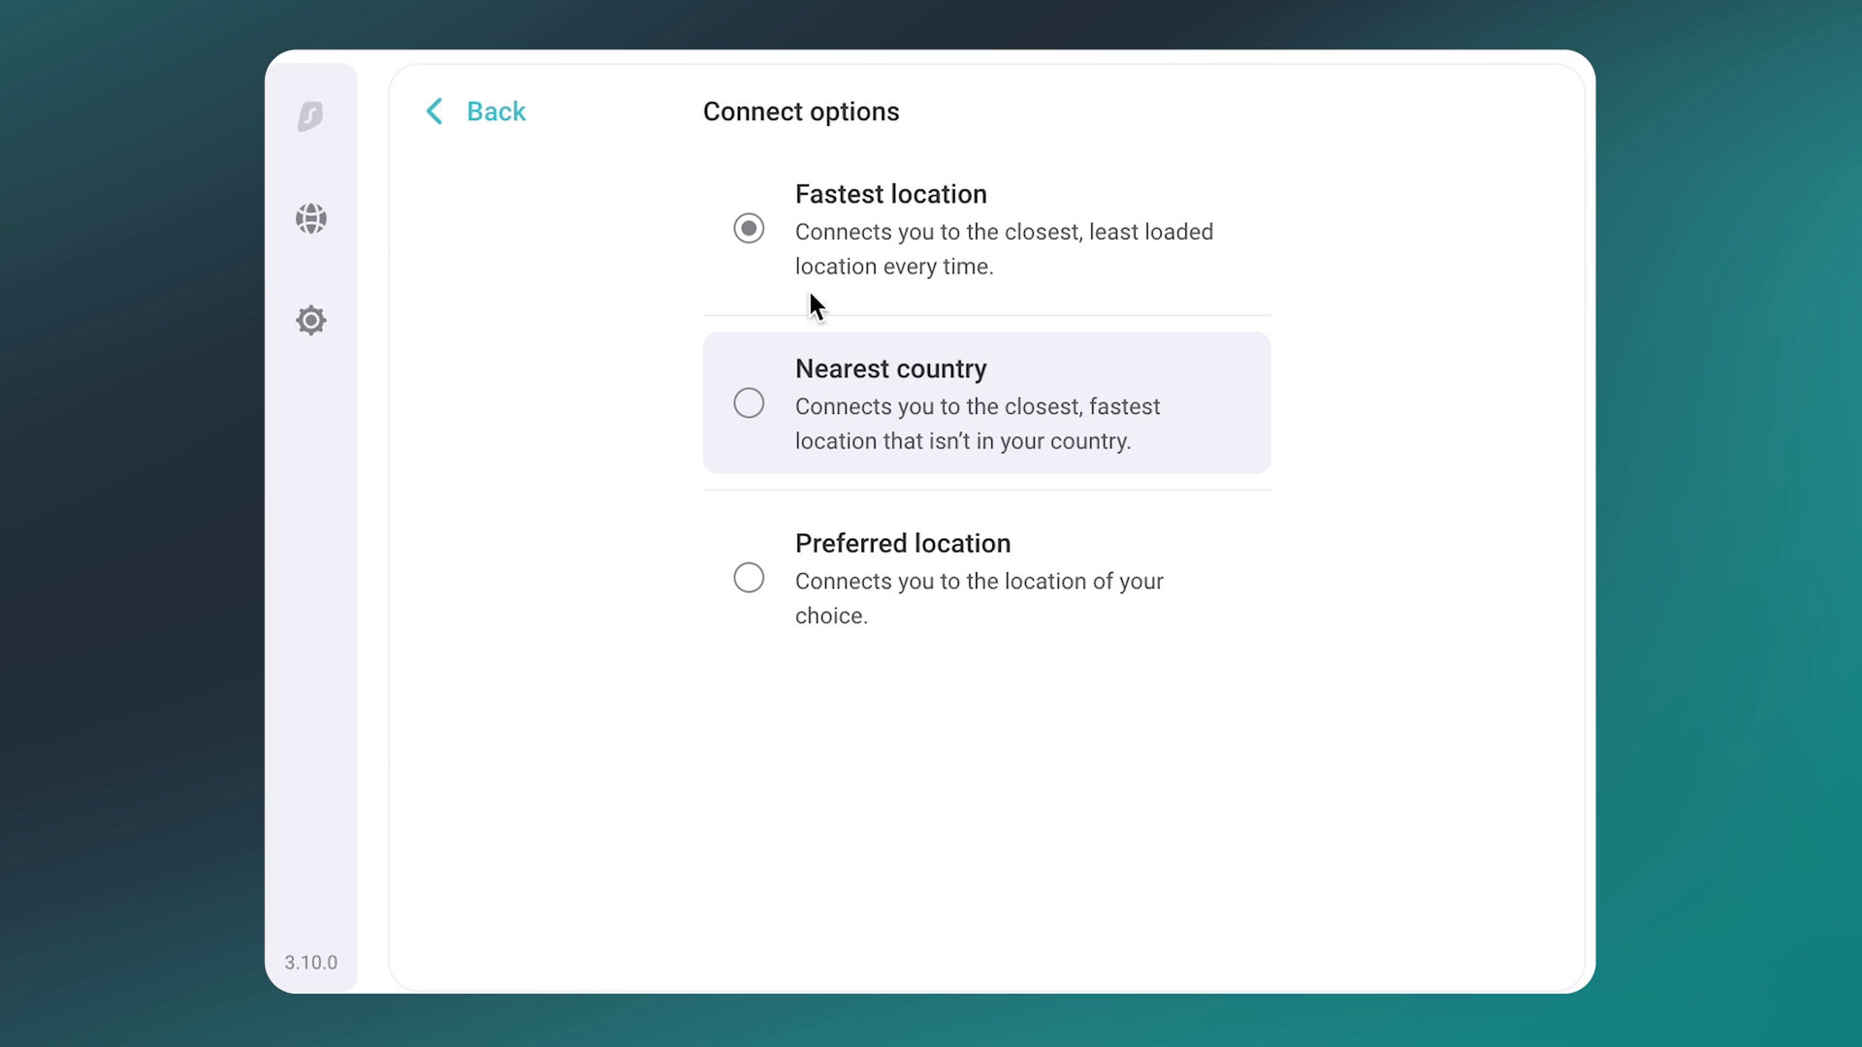
Step: Go back and star Australia - Melbourne in the Locations list
left_click(505, 124)
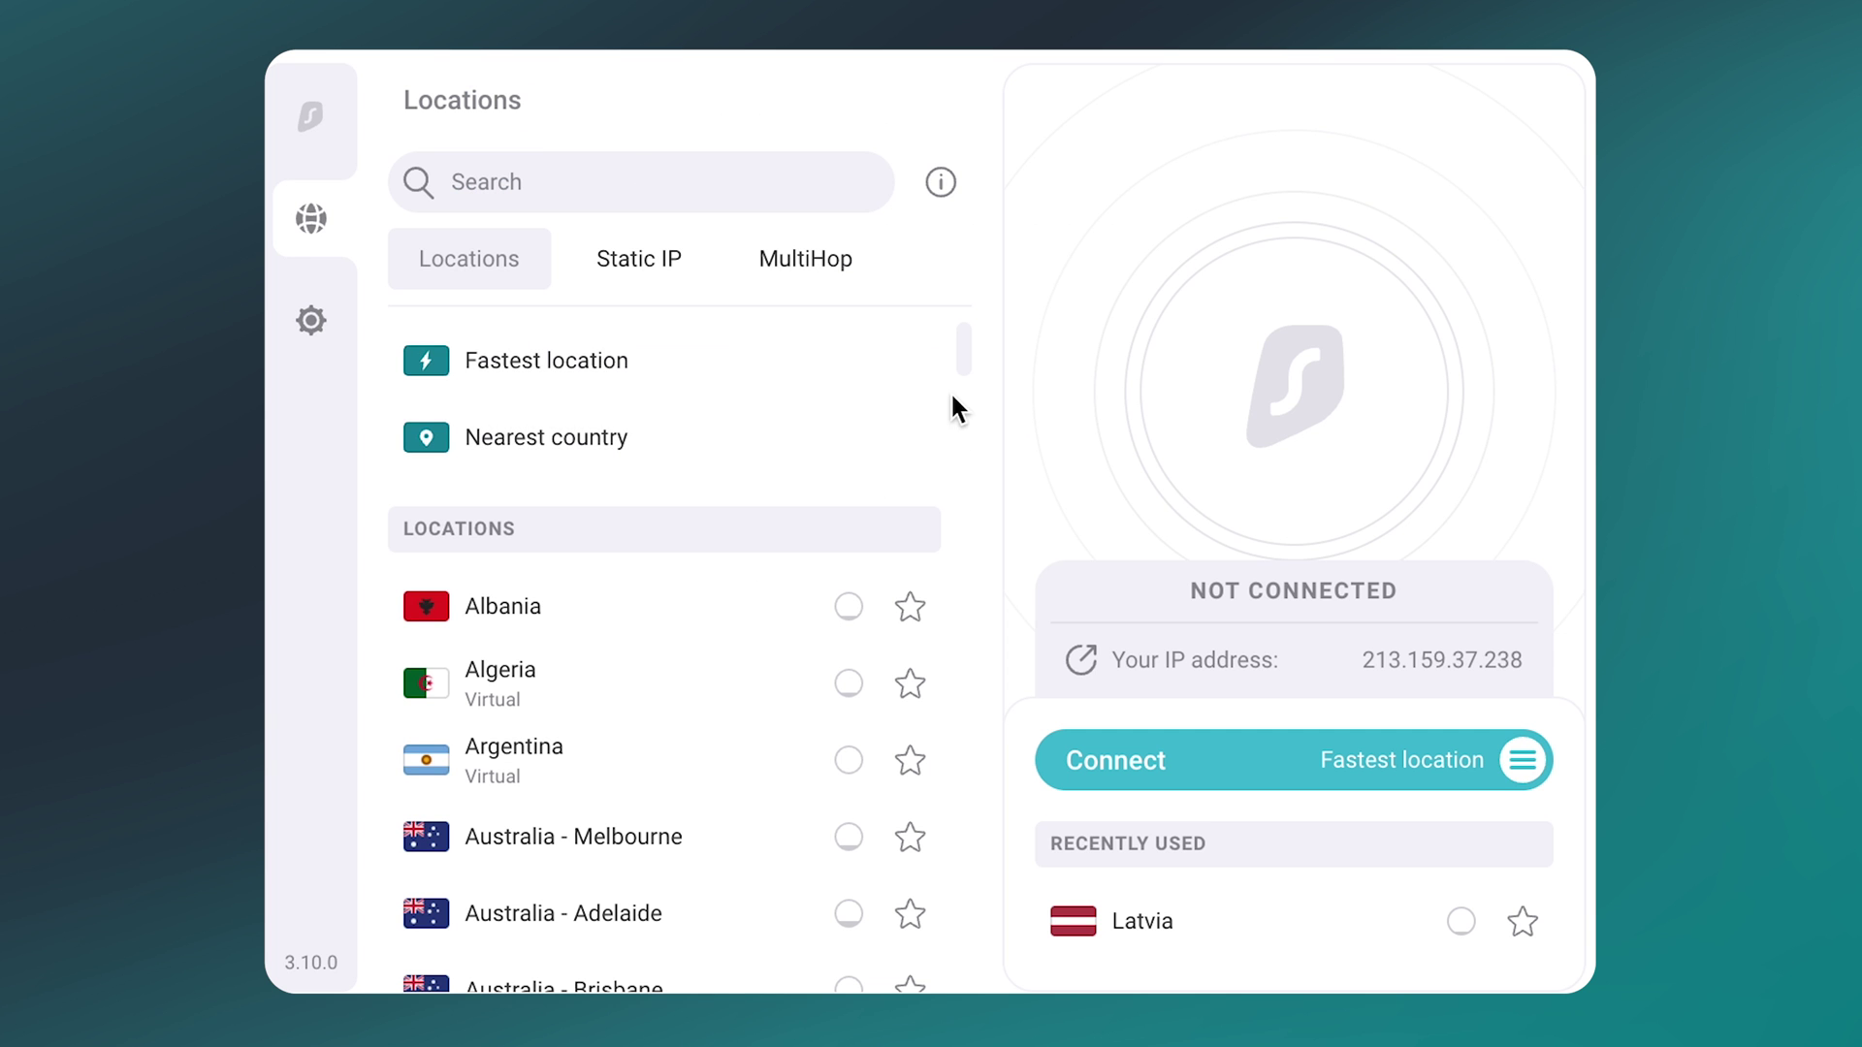
left_click(910, 838)
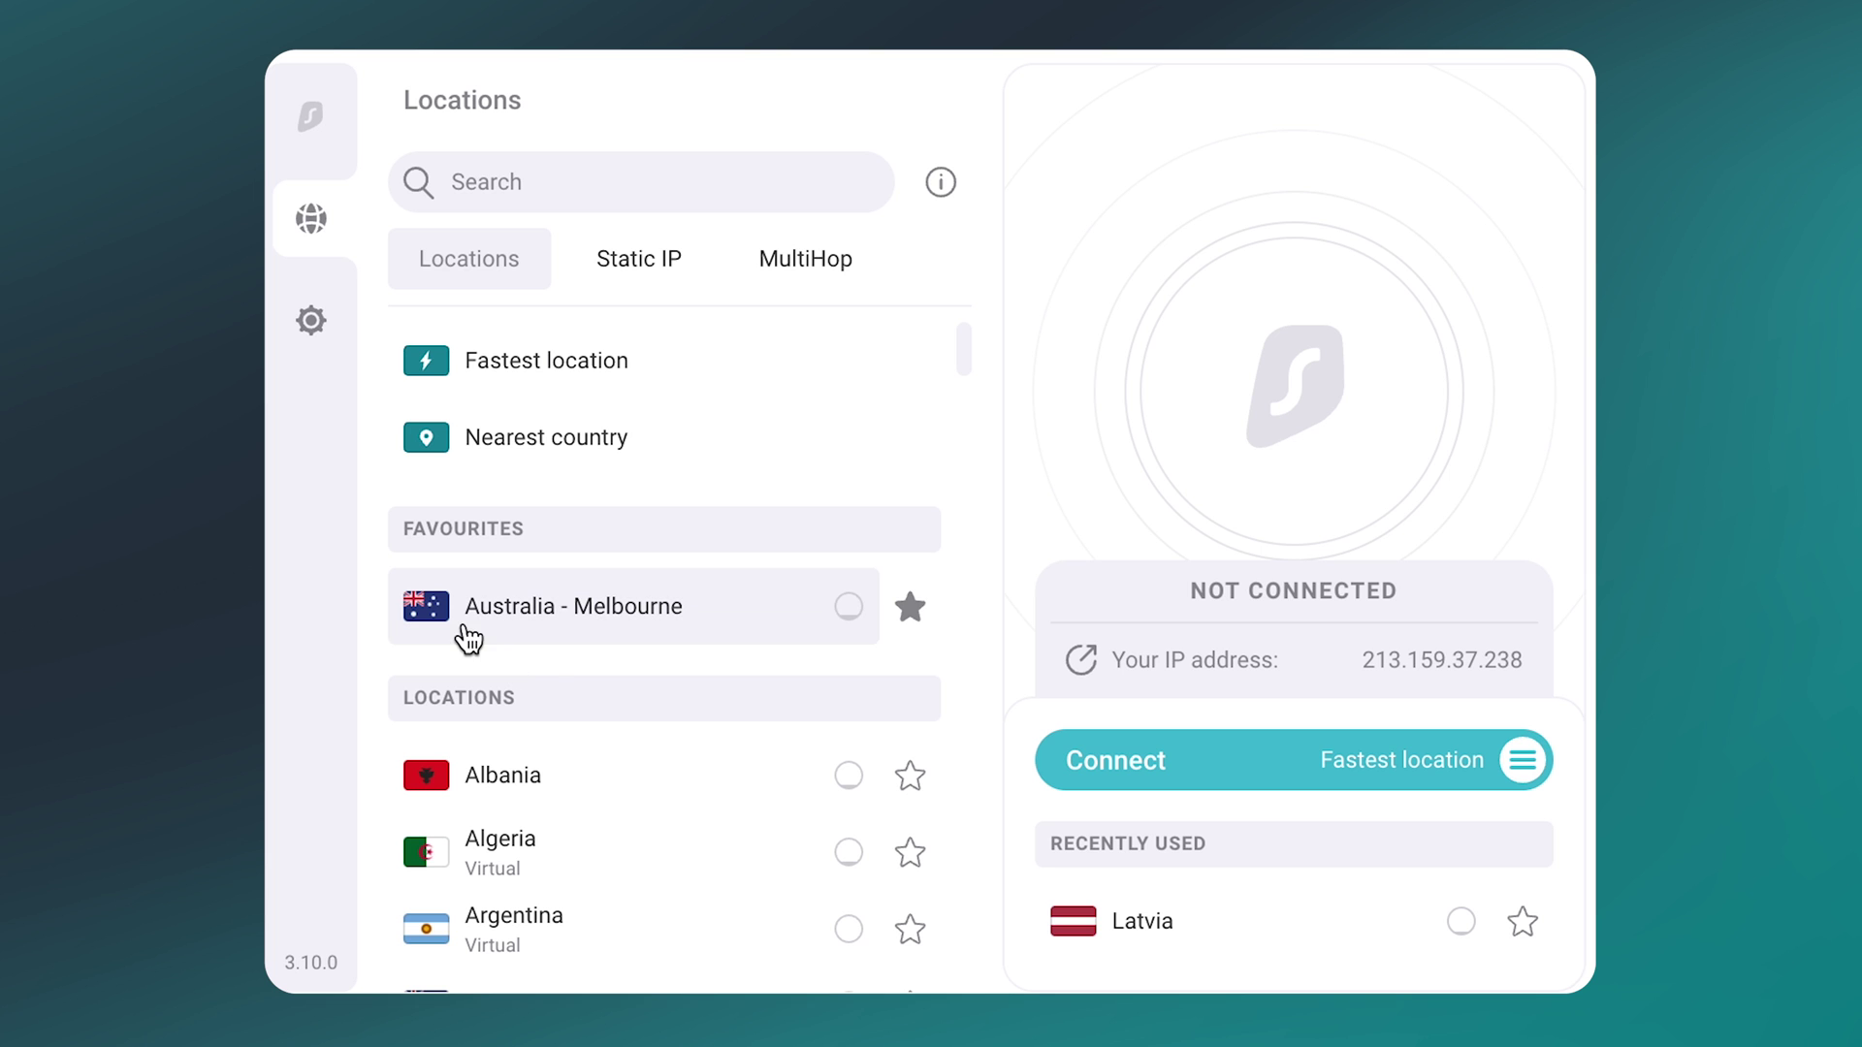
Step: In VPN settings, switch on Auto-connect, CleanWeb and the Cookie popup blocker
left_click(310, 335)
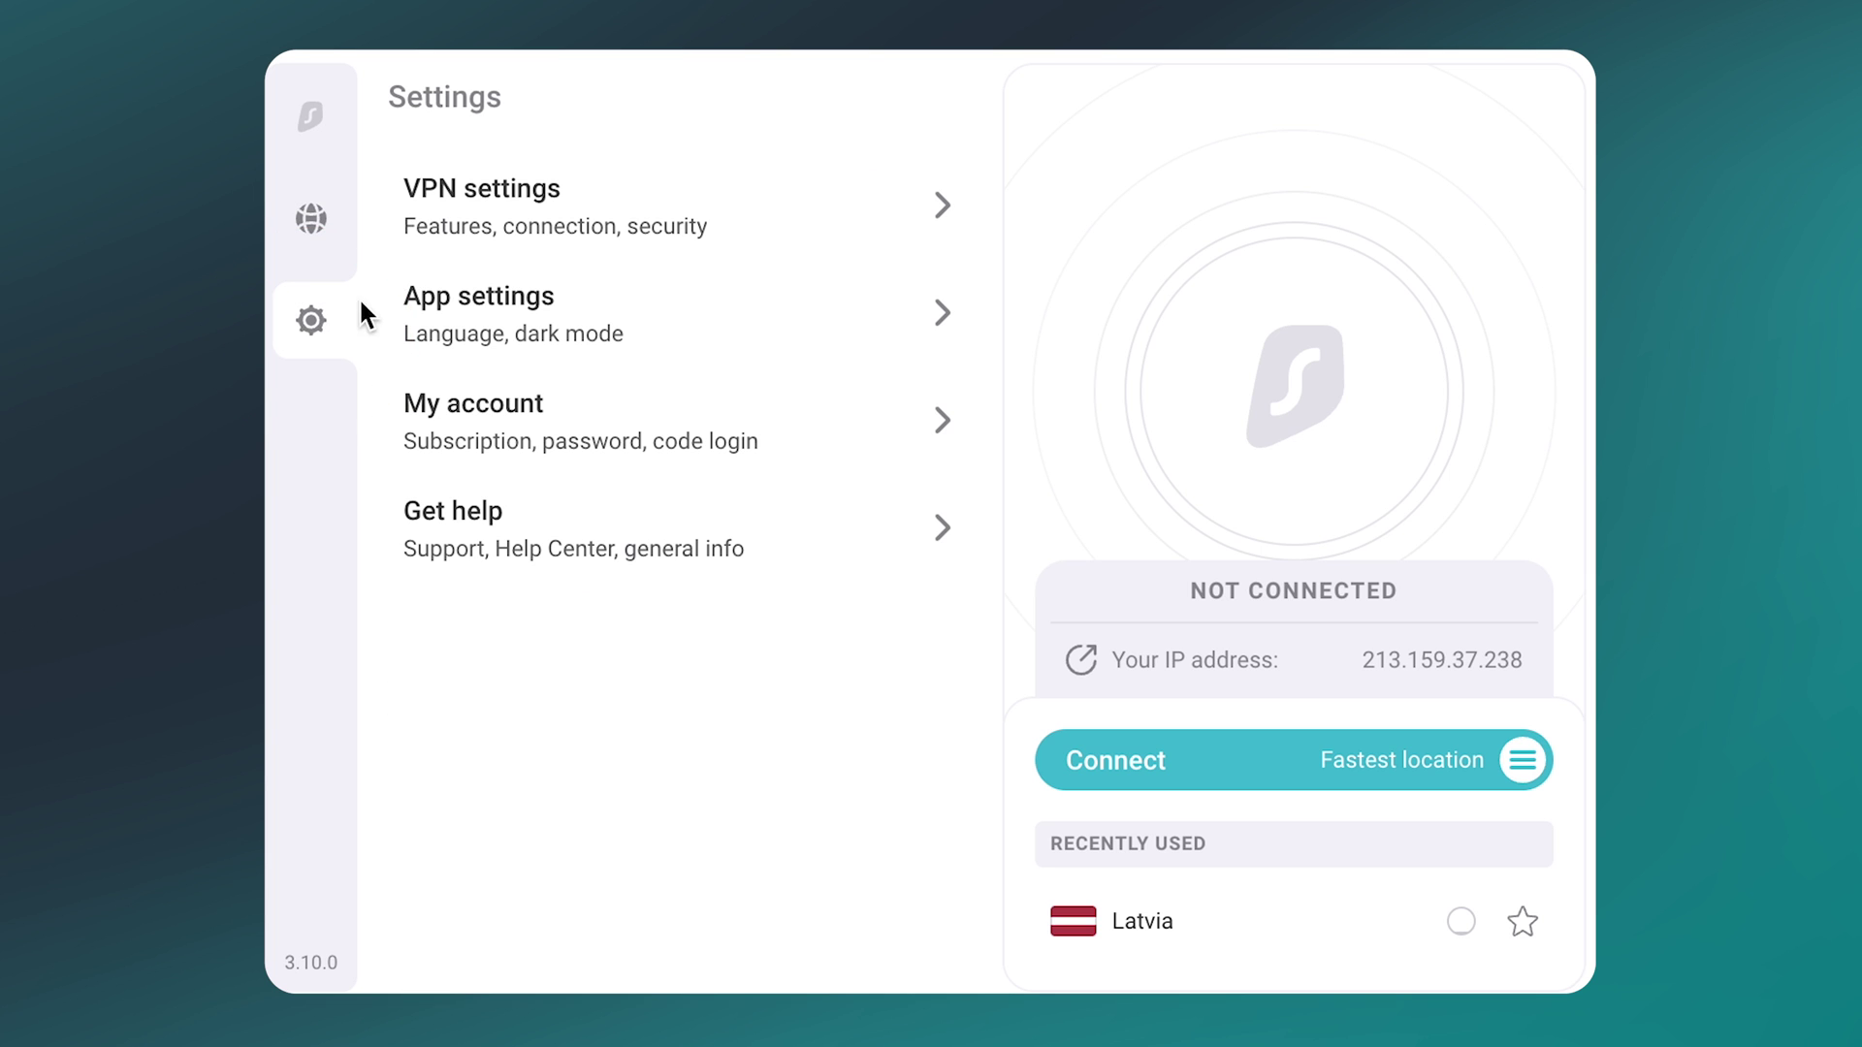
left_click(427, 226)
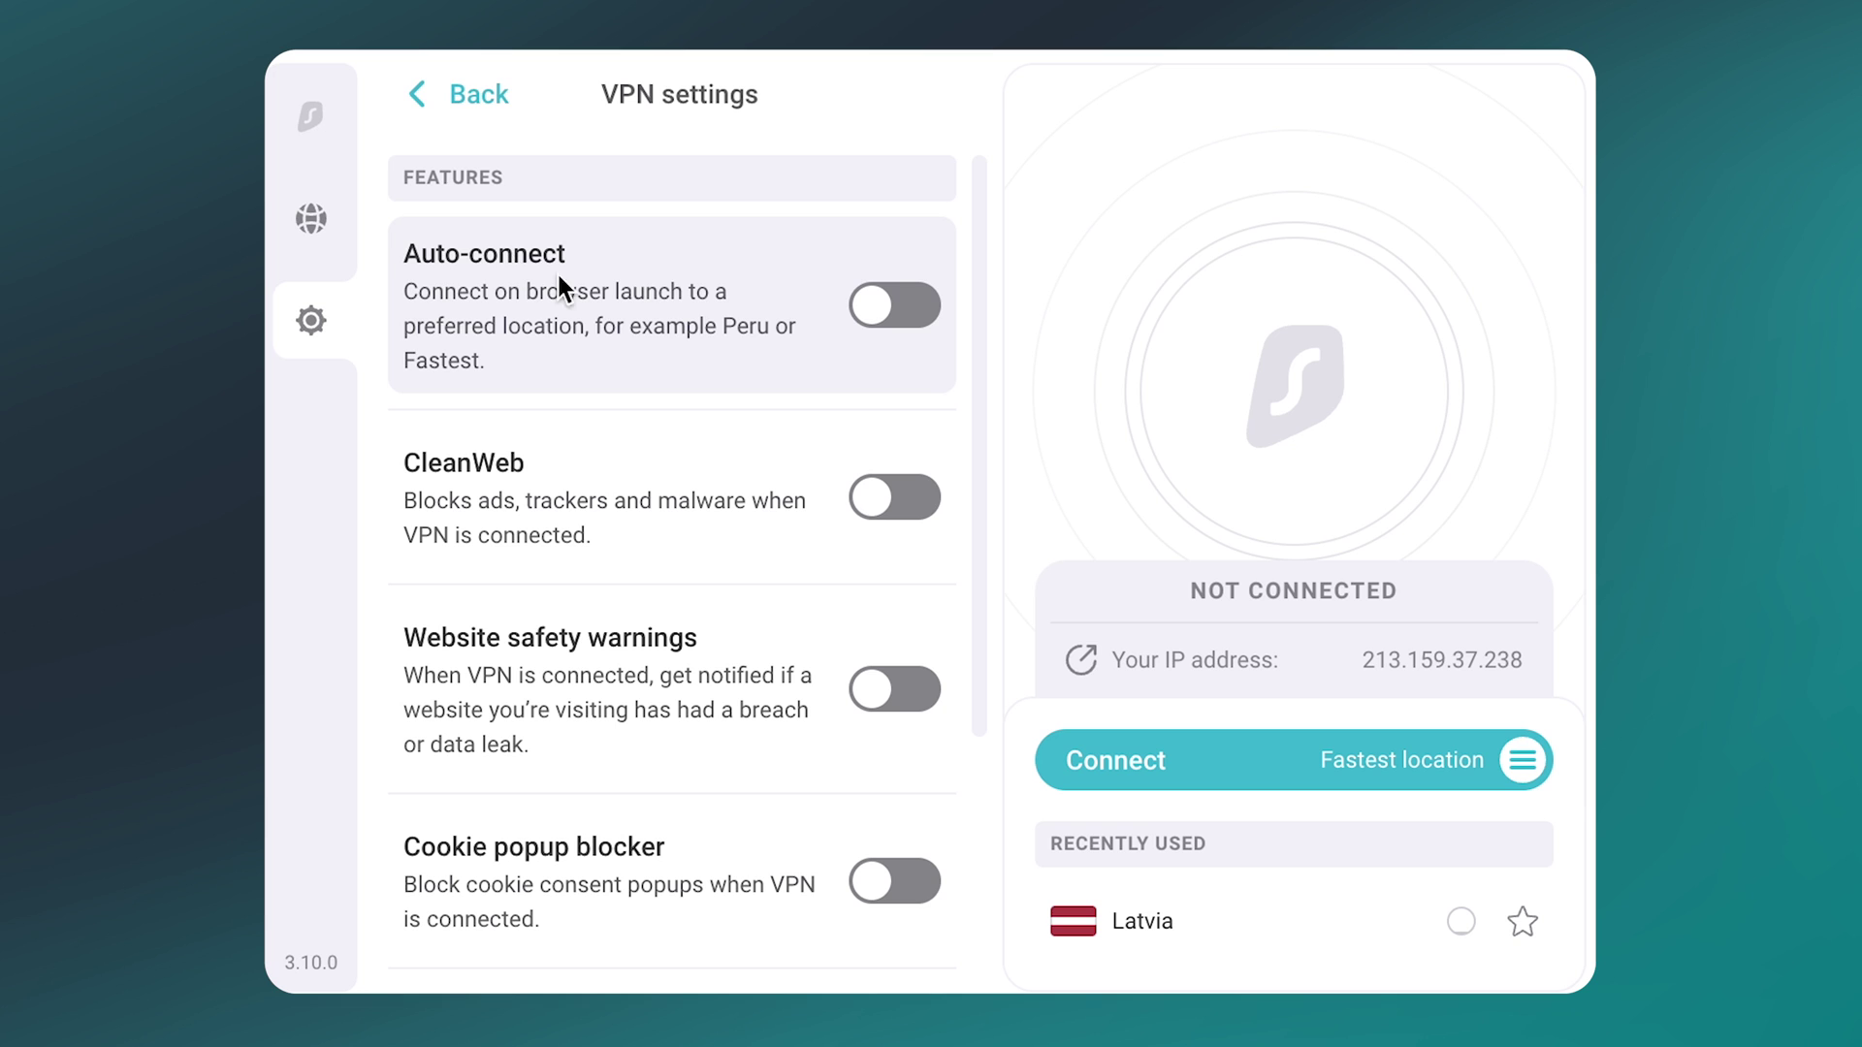
left_click(876, 326)
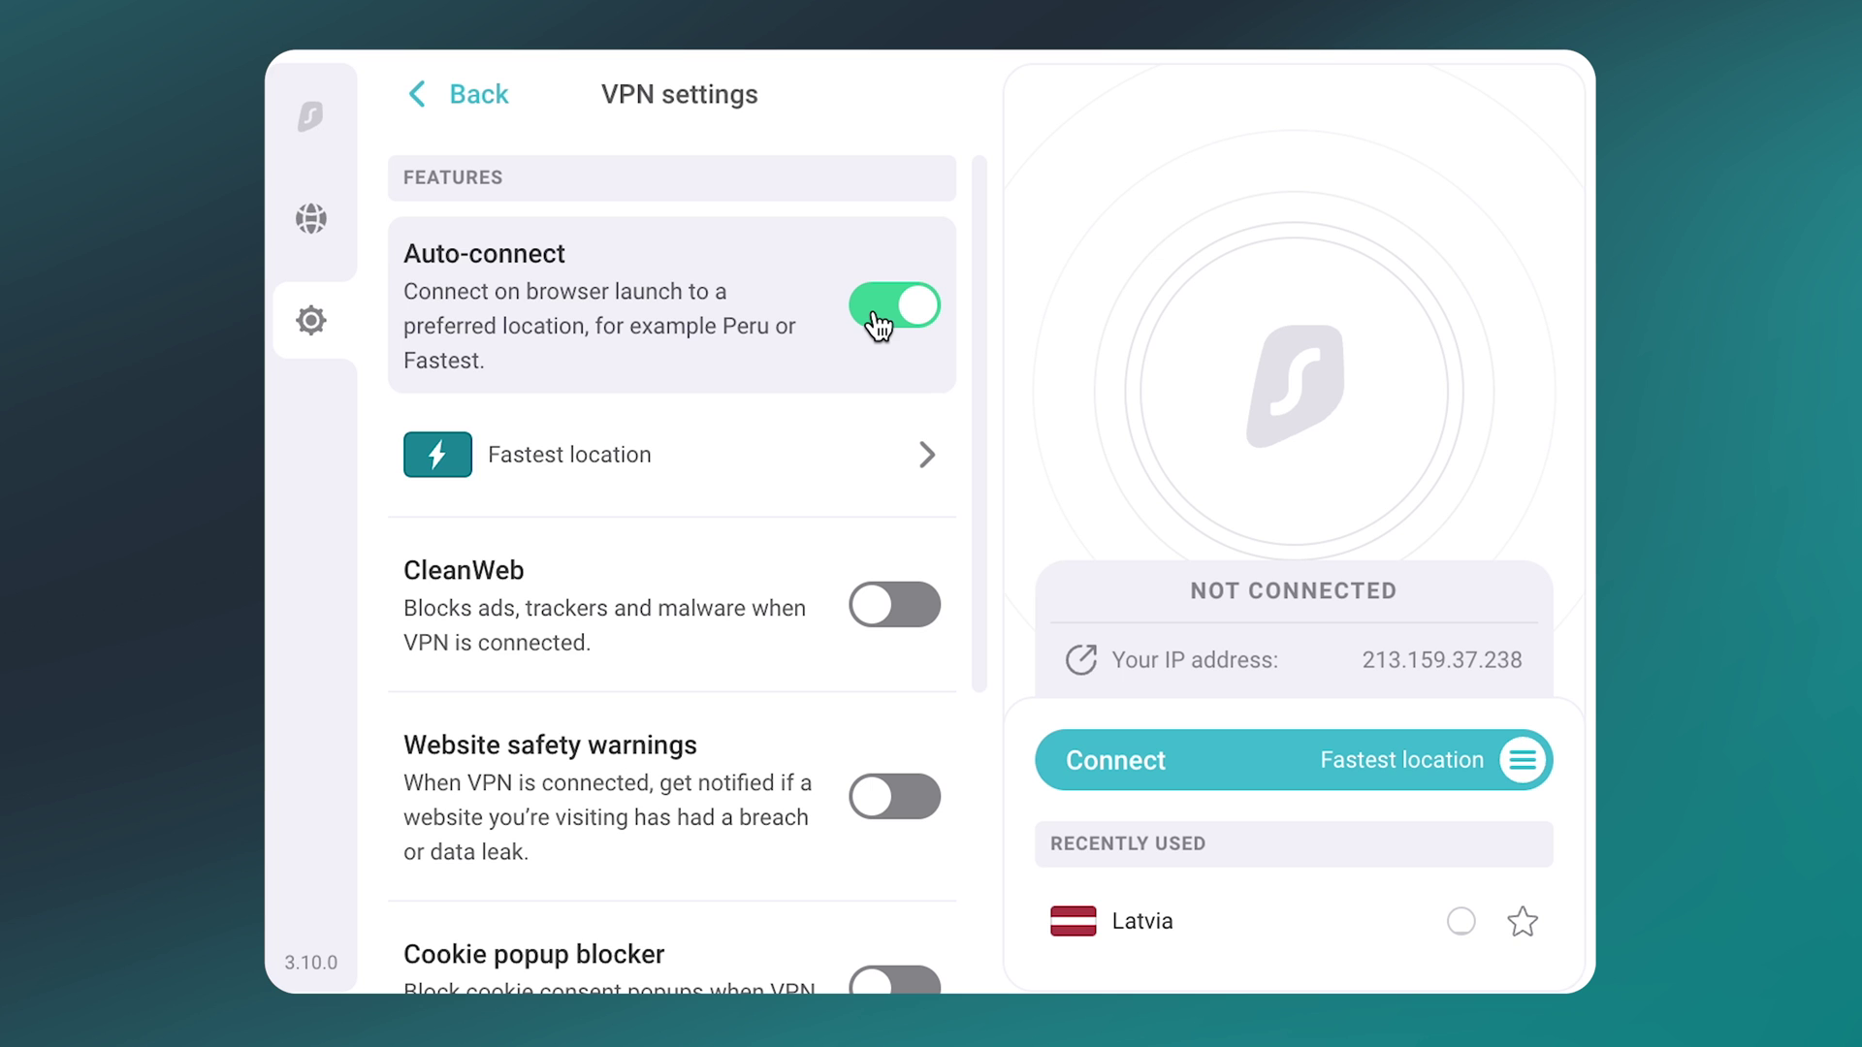
scroll(878, 325, "down", 3)
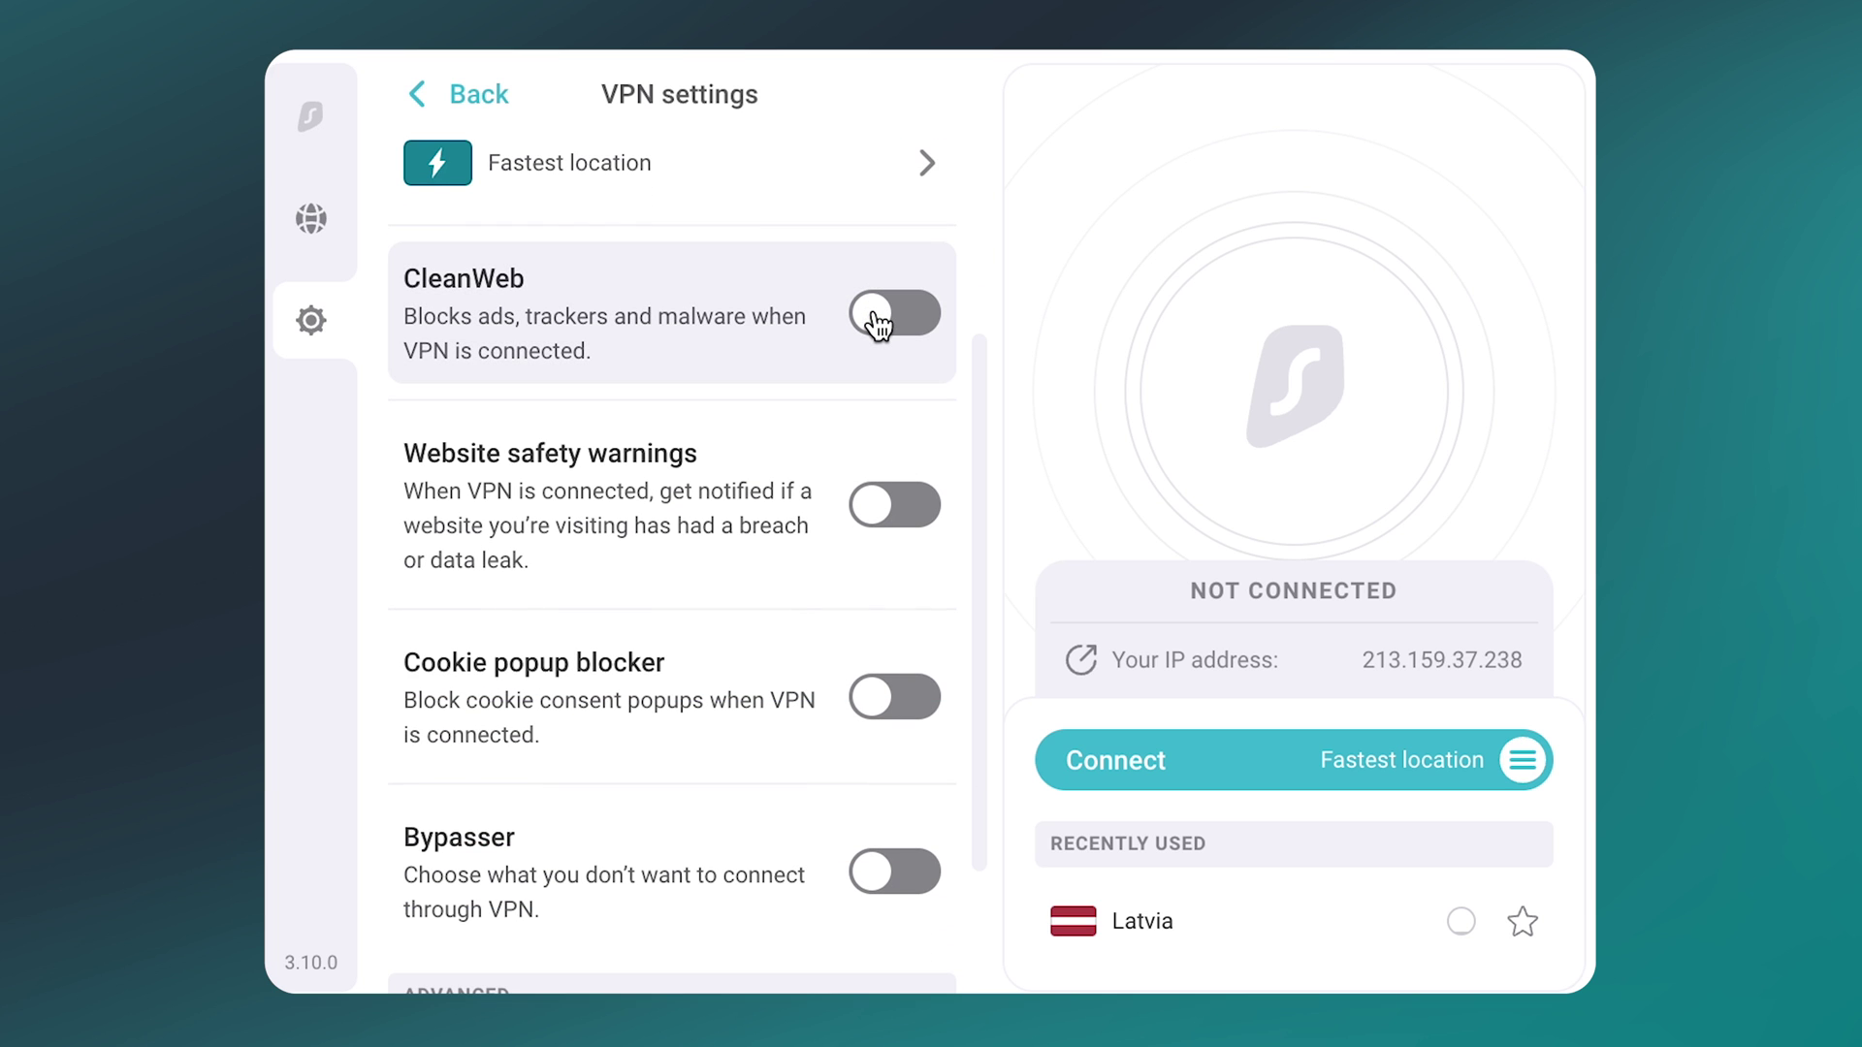
left_click(892, 322)
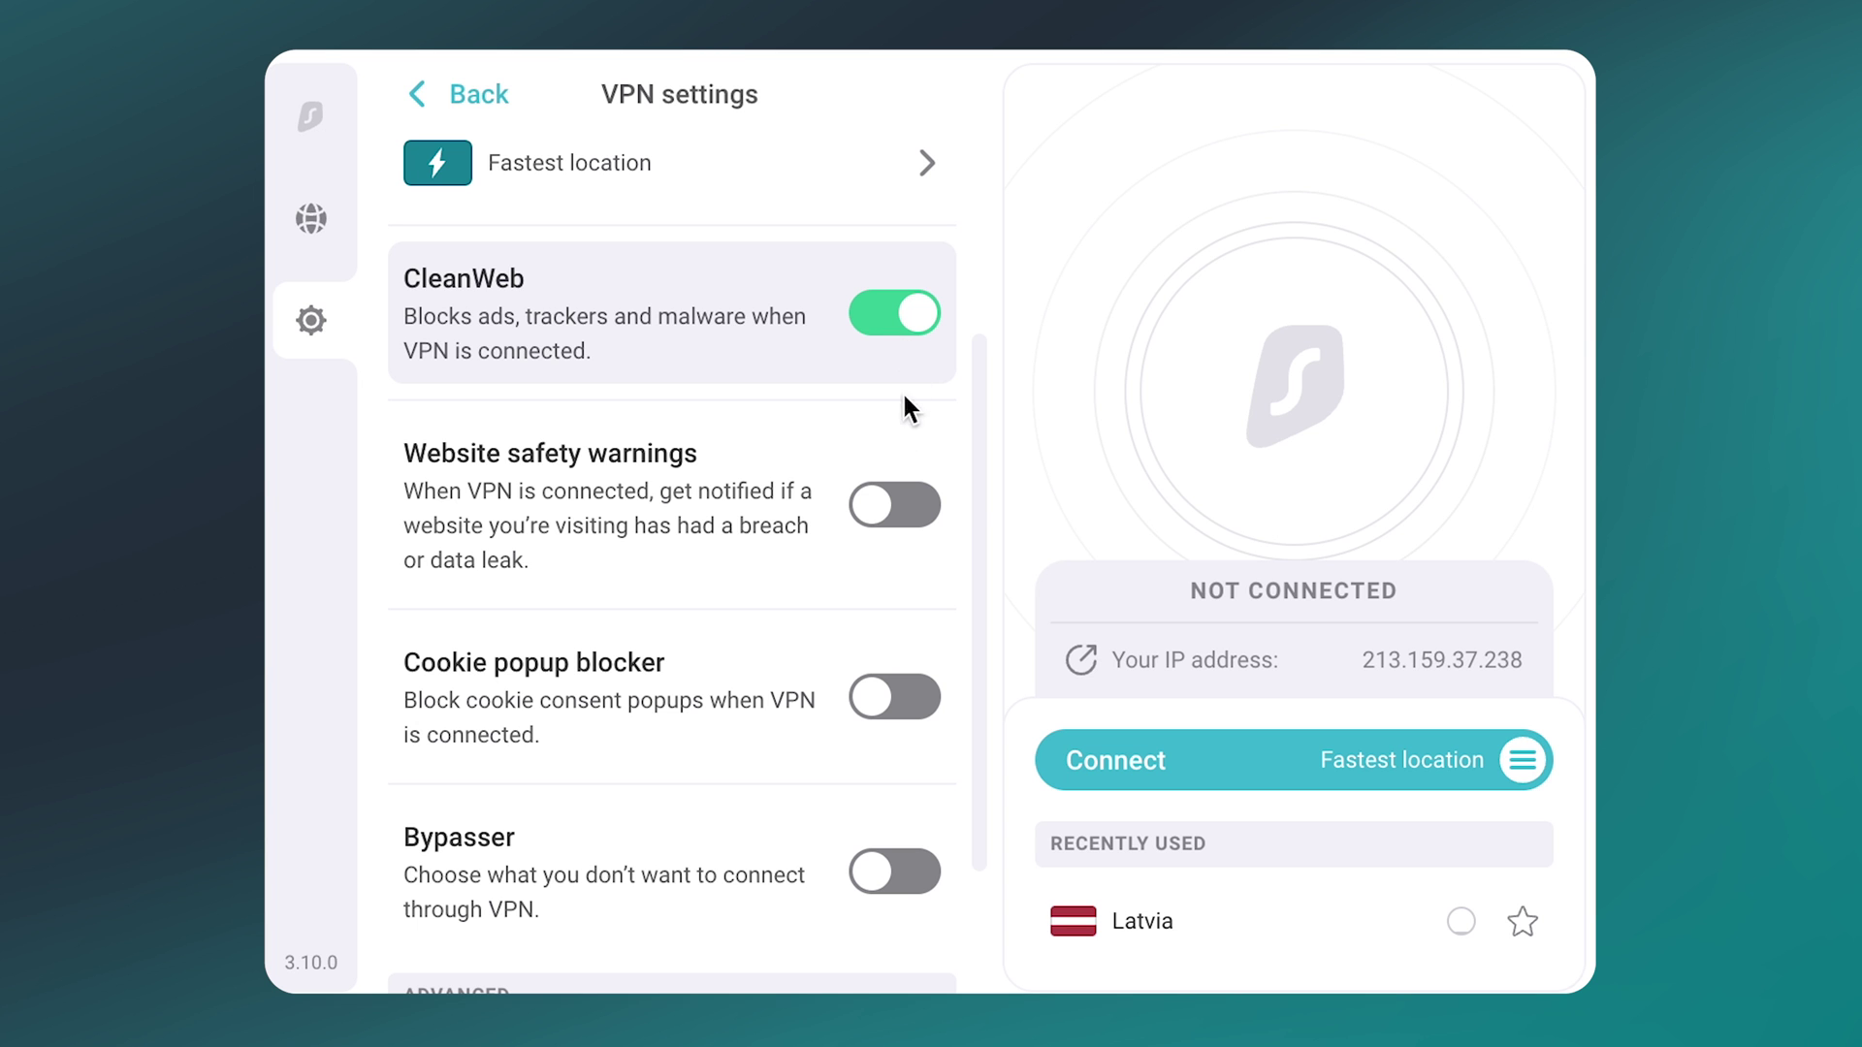
left_click(893, 699)
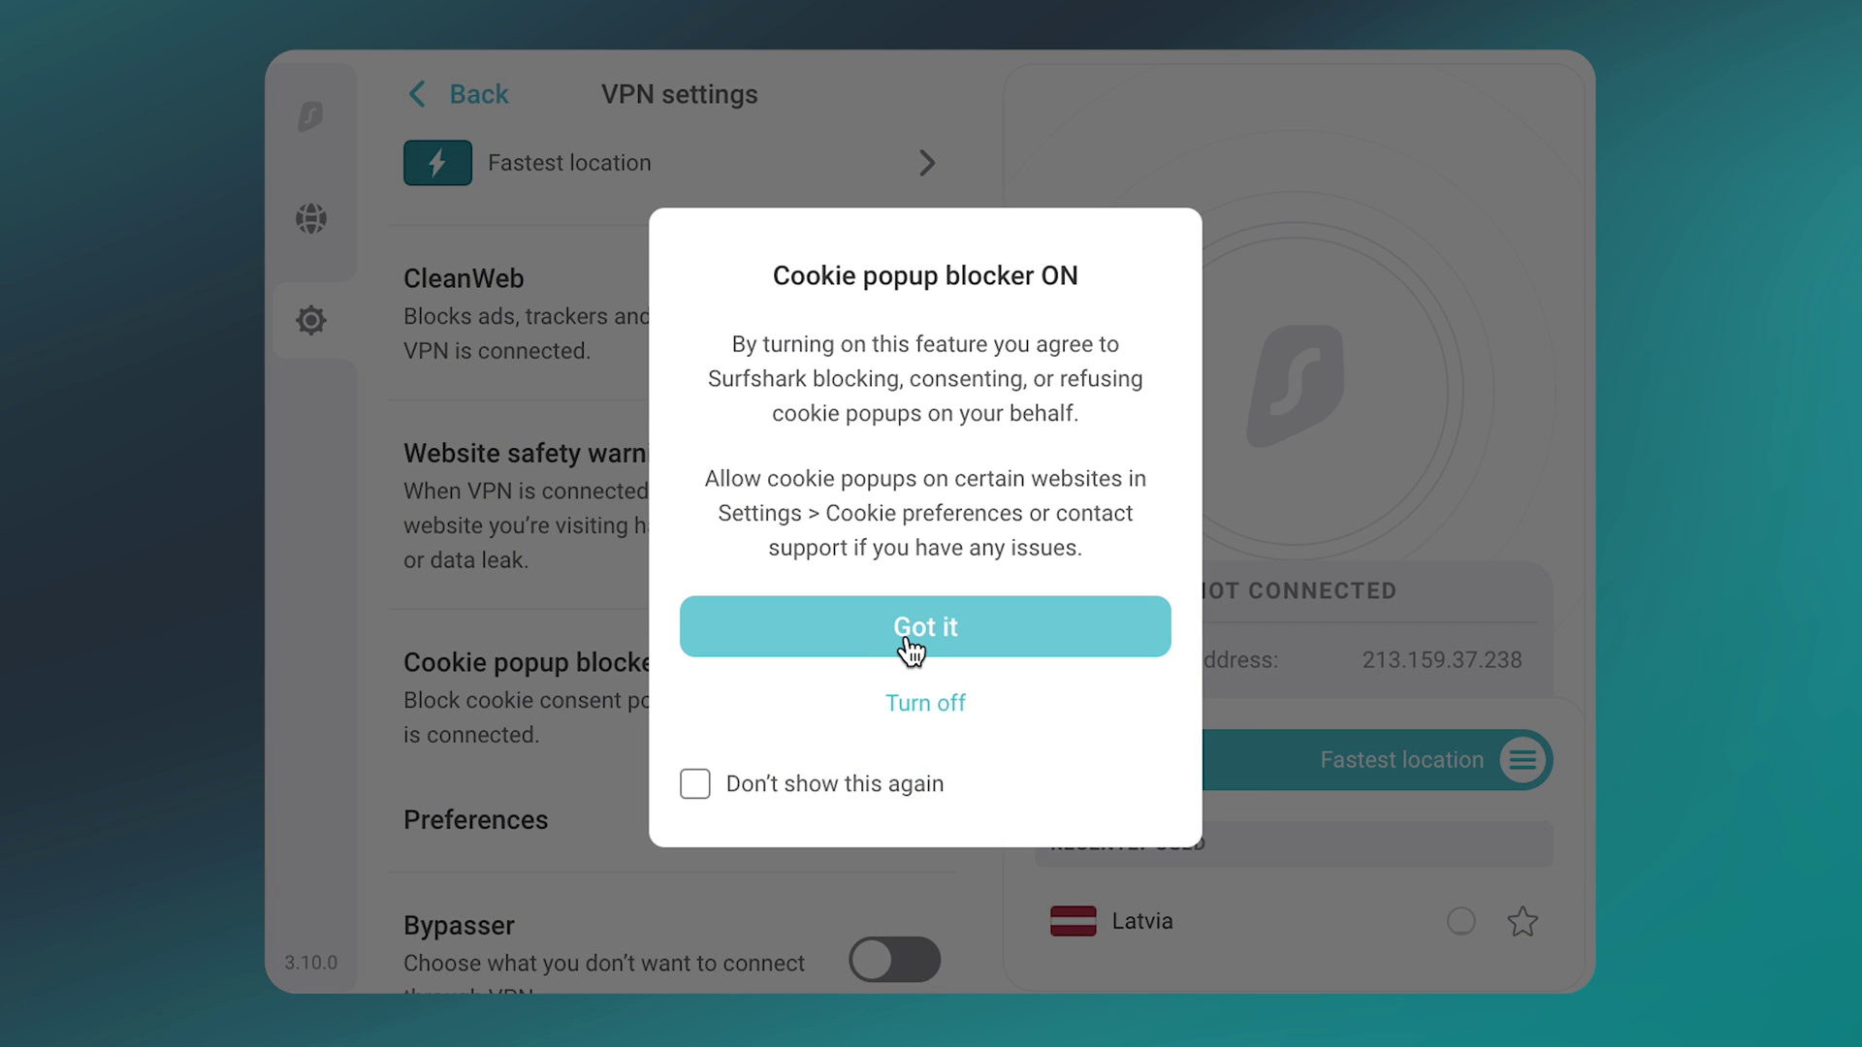
left_click(905, 632)
Step: Turn on Bypasser with nike.com as a bypassed website, then return to Settings
scroll(906, 636, "down", 2)
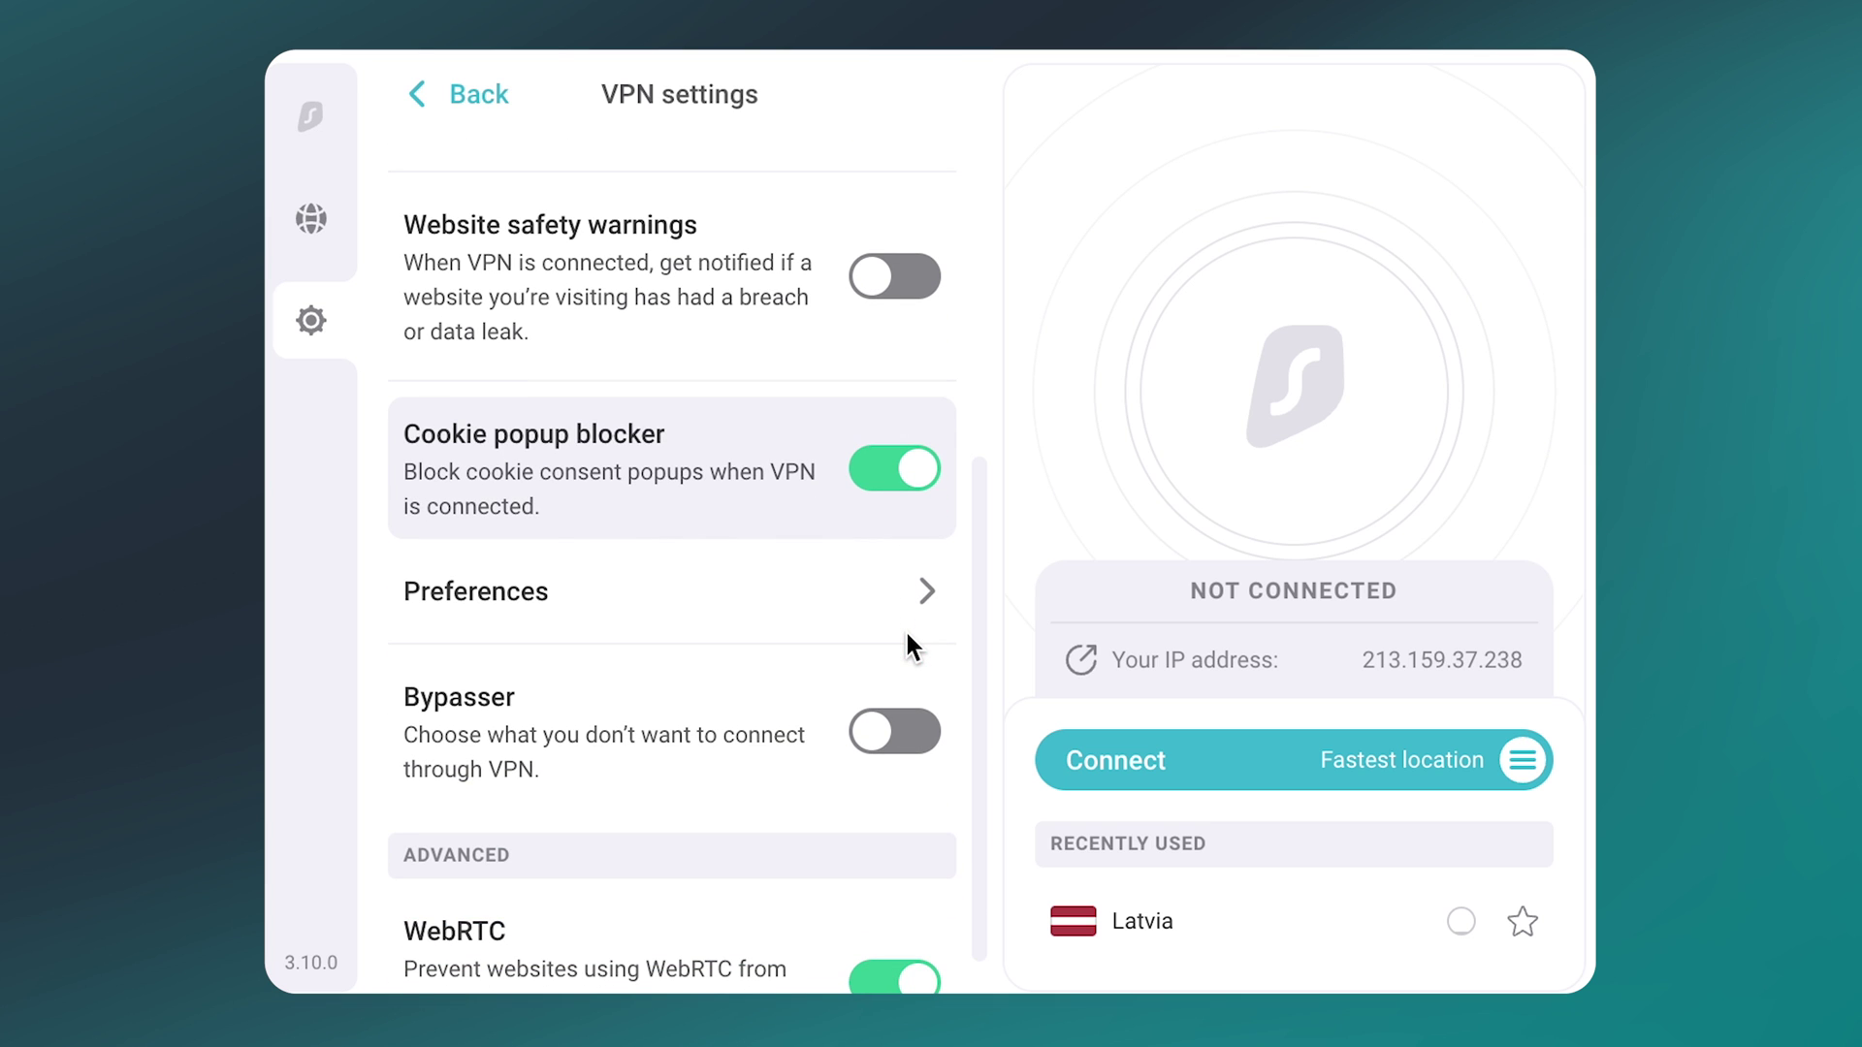
scroll(907, 640, "down", 1)
left_click(908, 654)
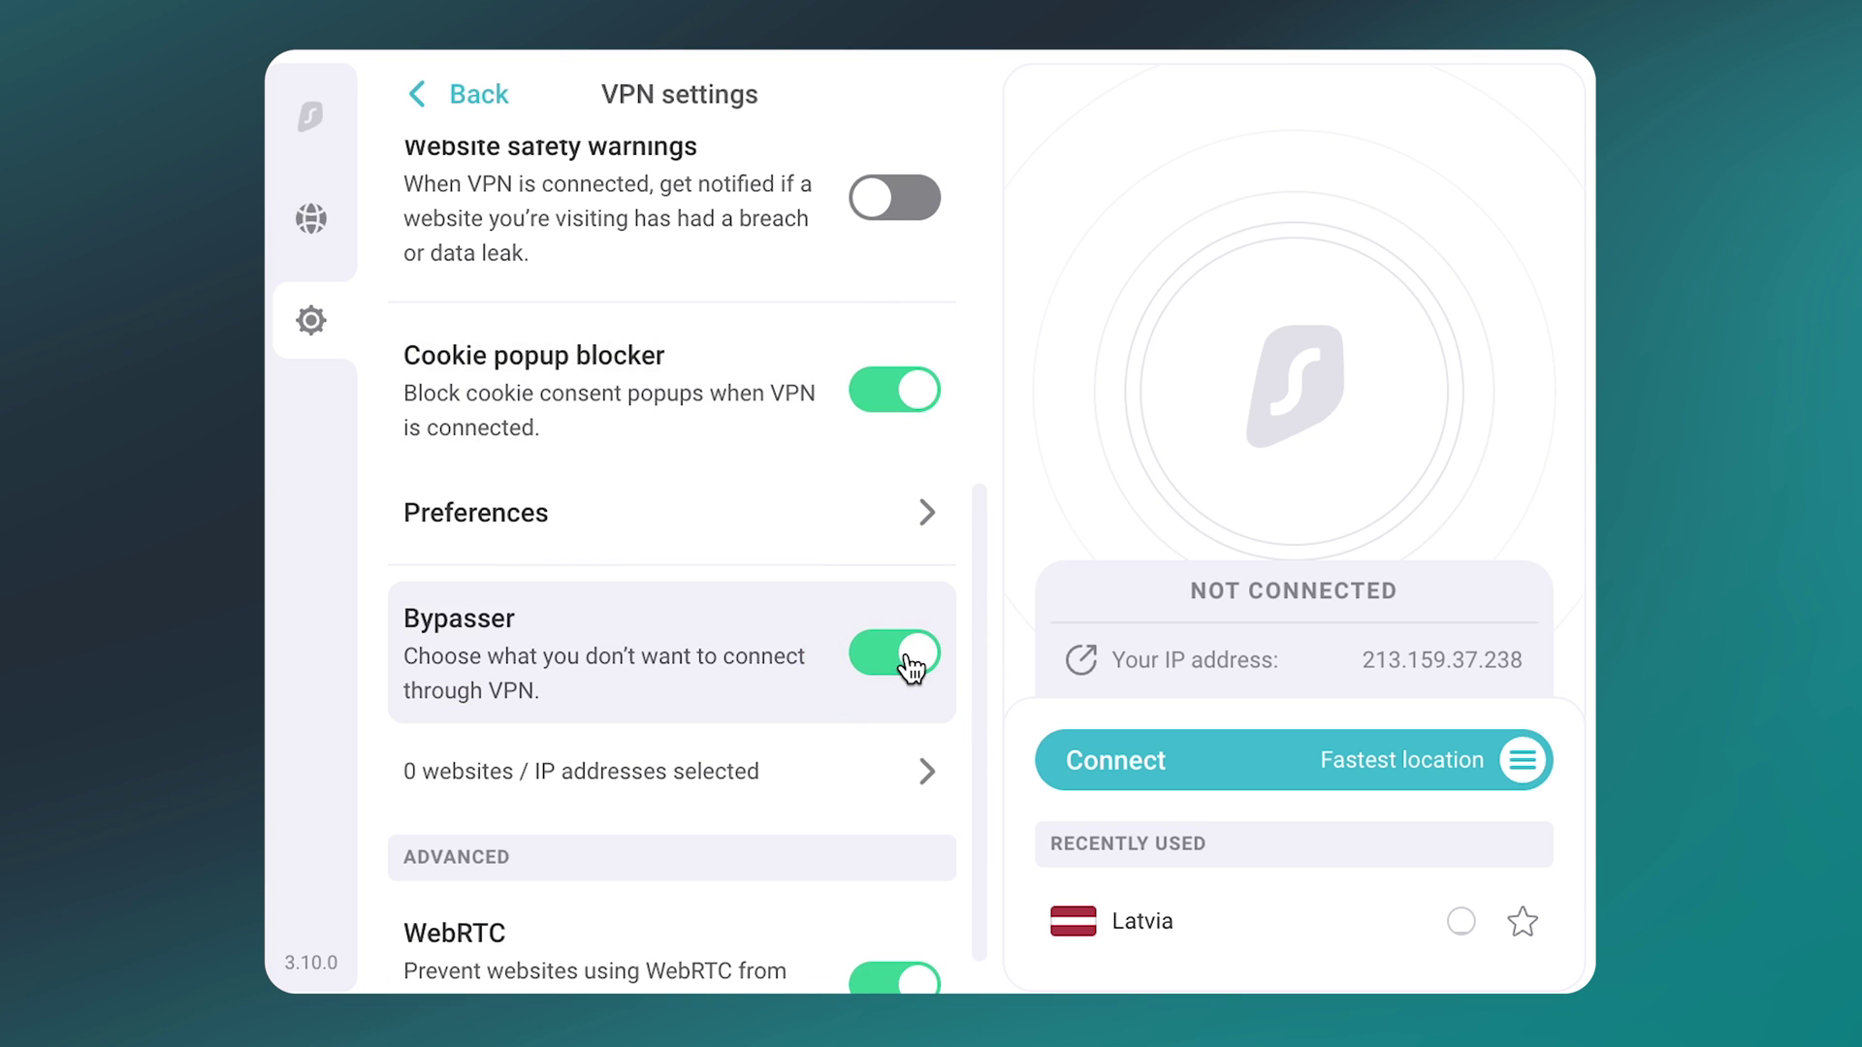
left_click(909, 772)
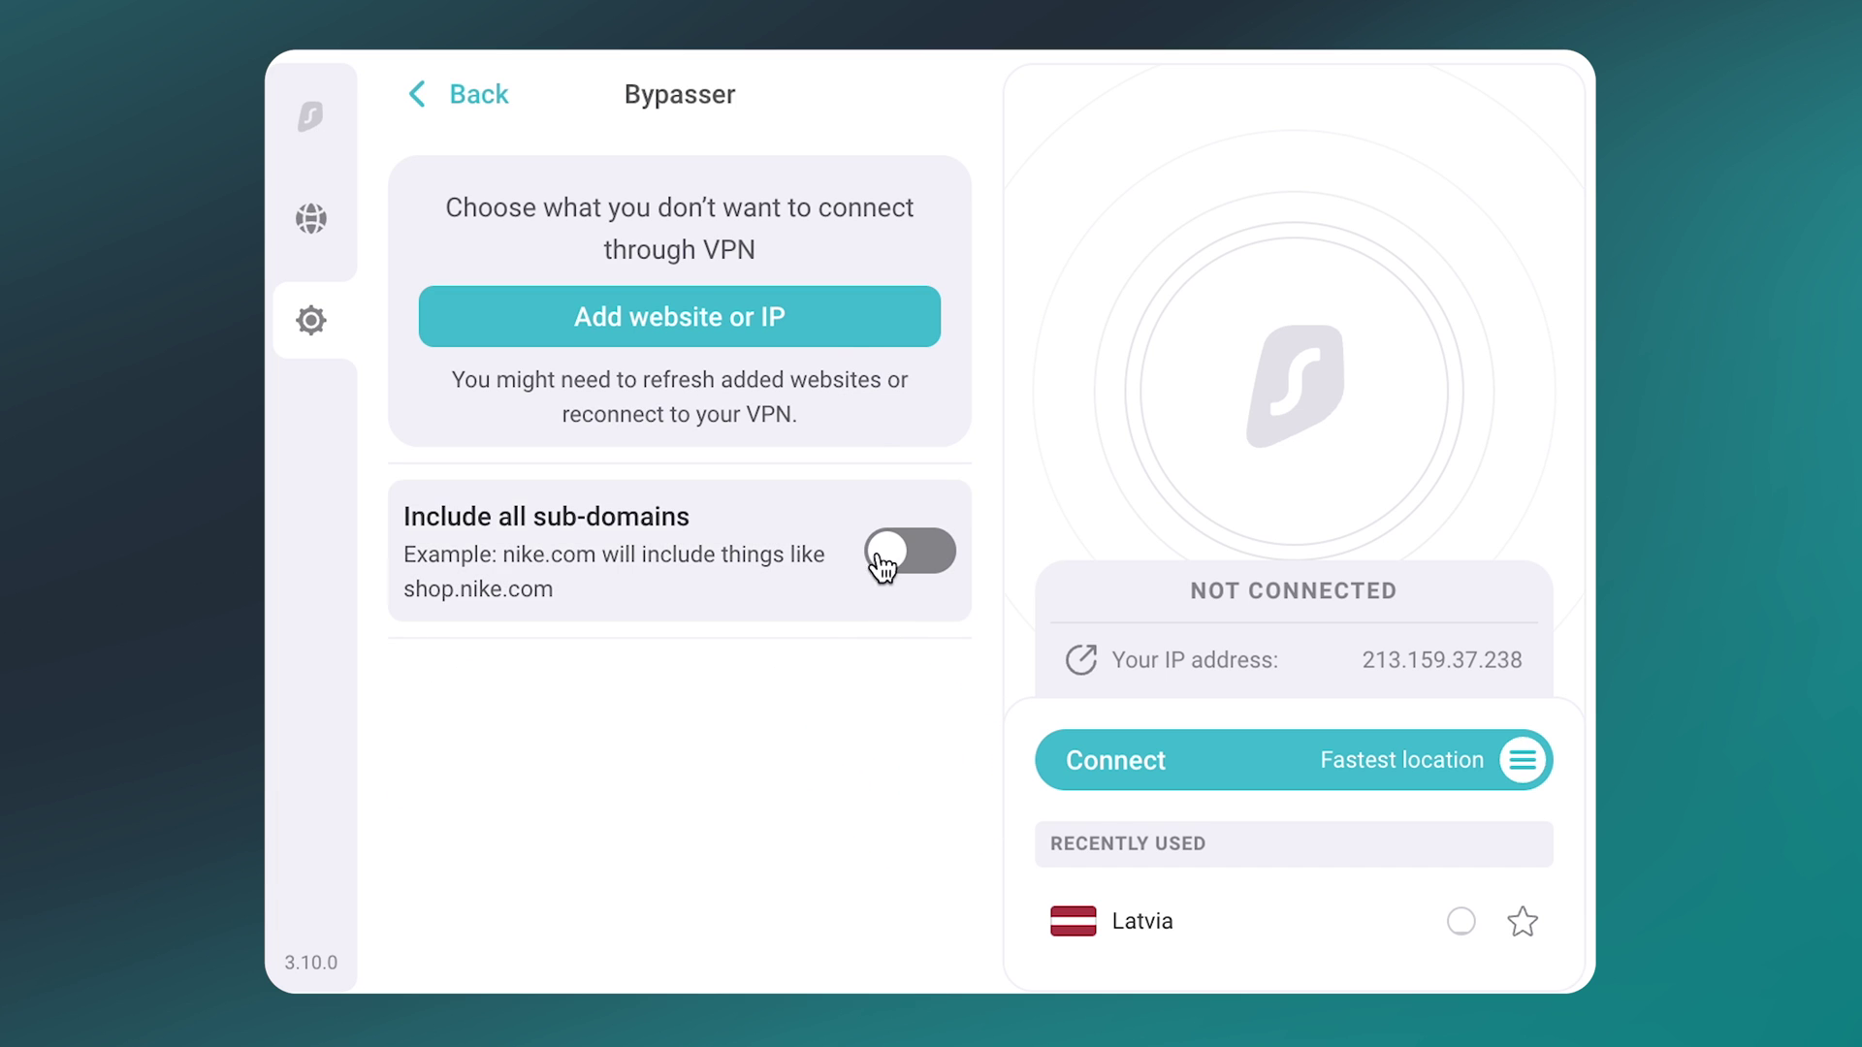
left_click(840, 342)
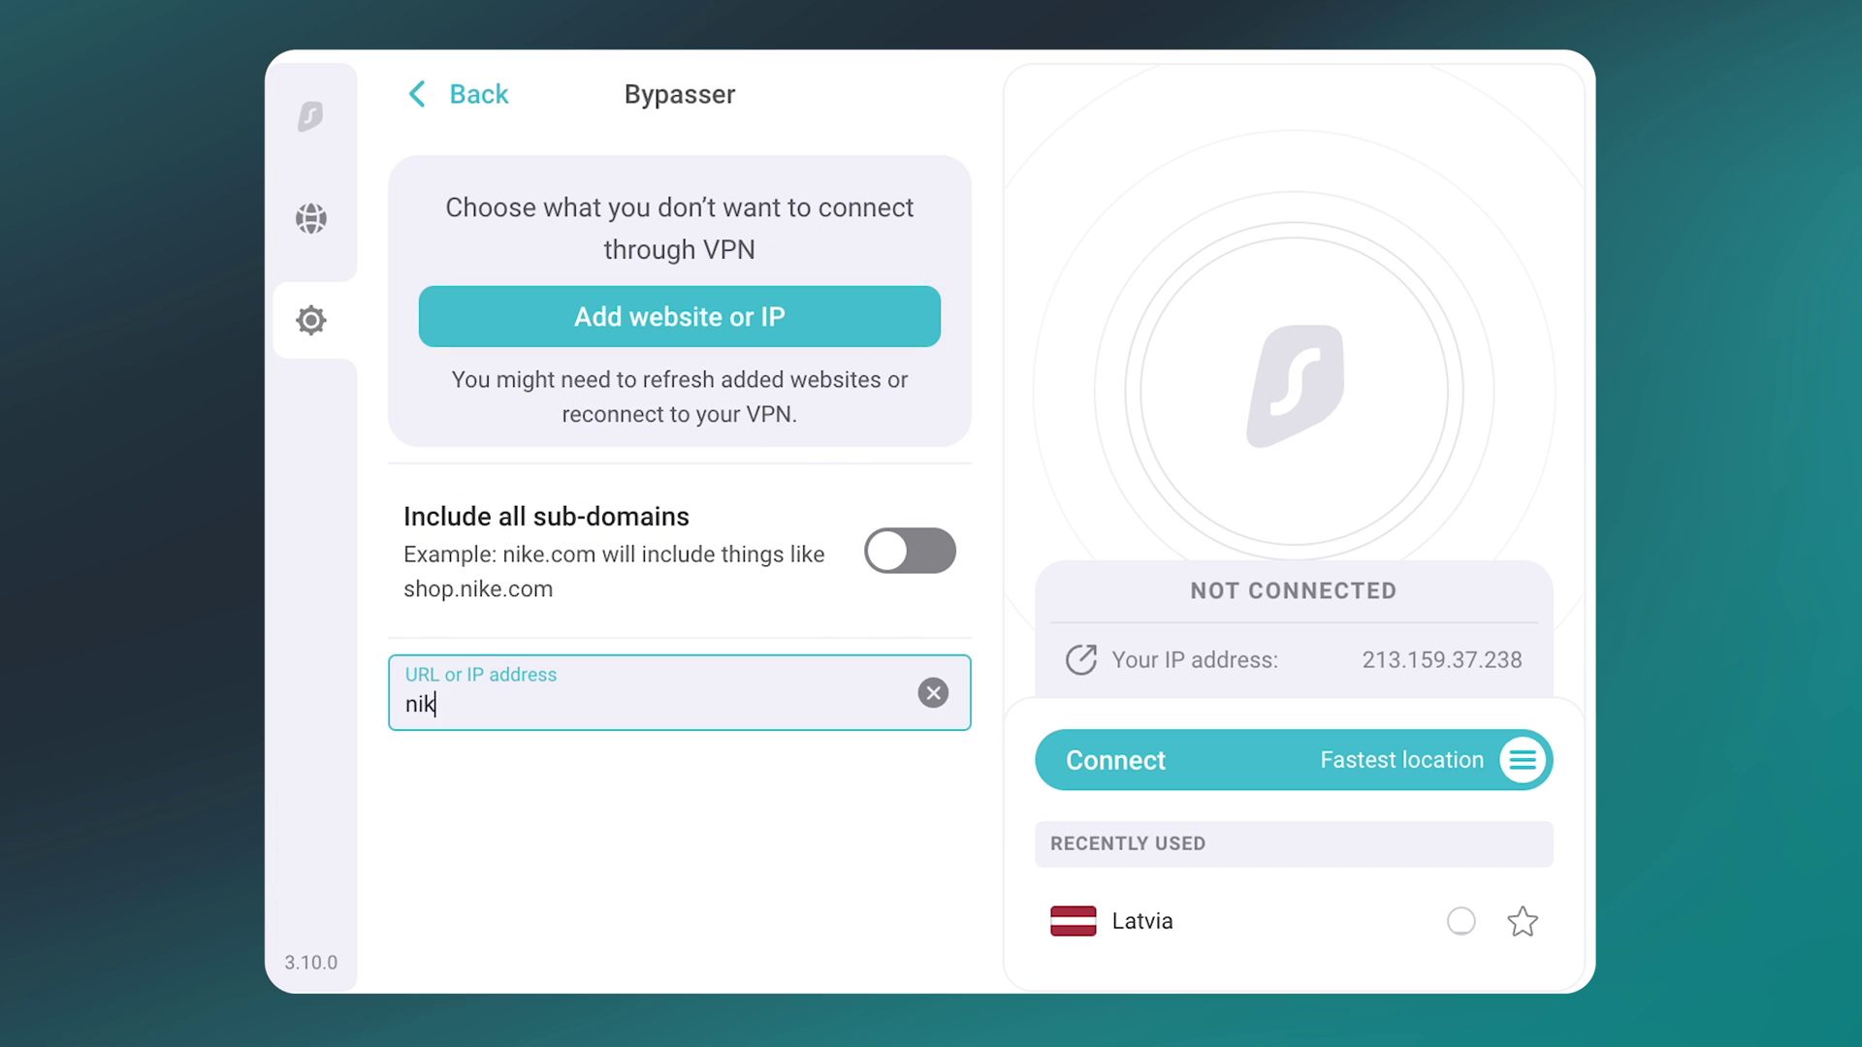
key("Return")
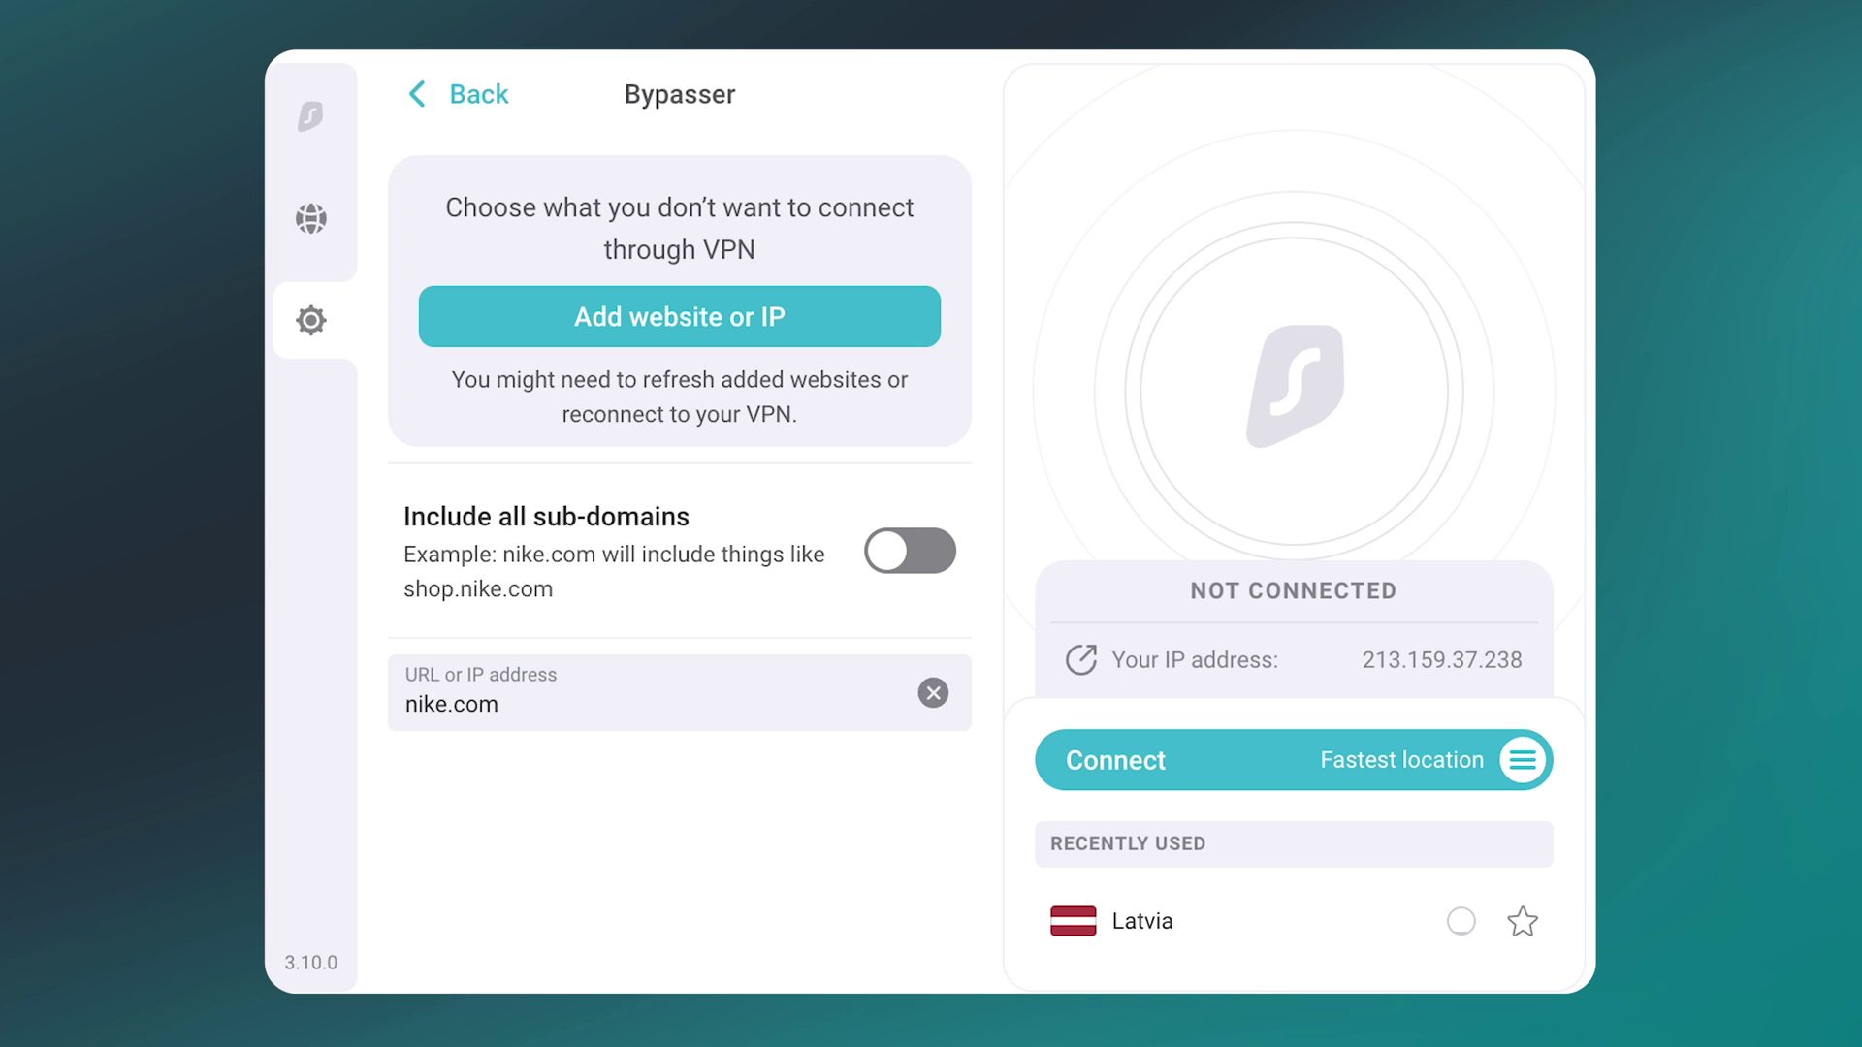
left_click(476, 107)
left_click(475, 109)
Step: View the My account and Earn free Surfshark referral pages, then go to Get help
left_click(507, 427)
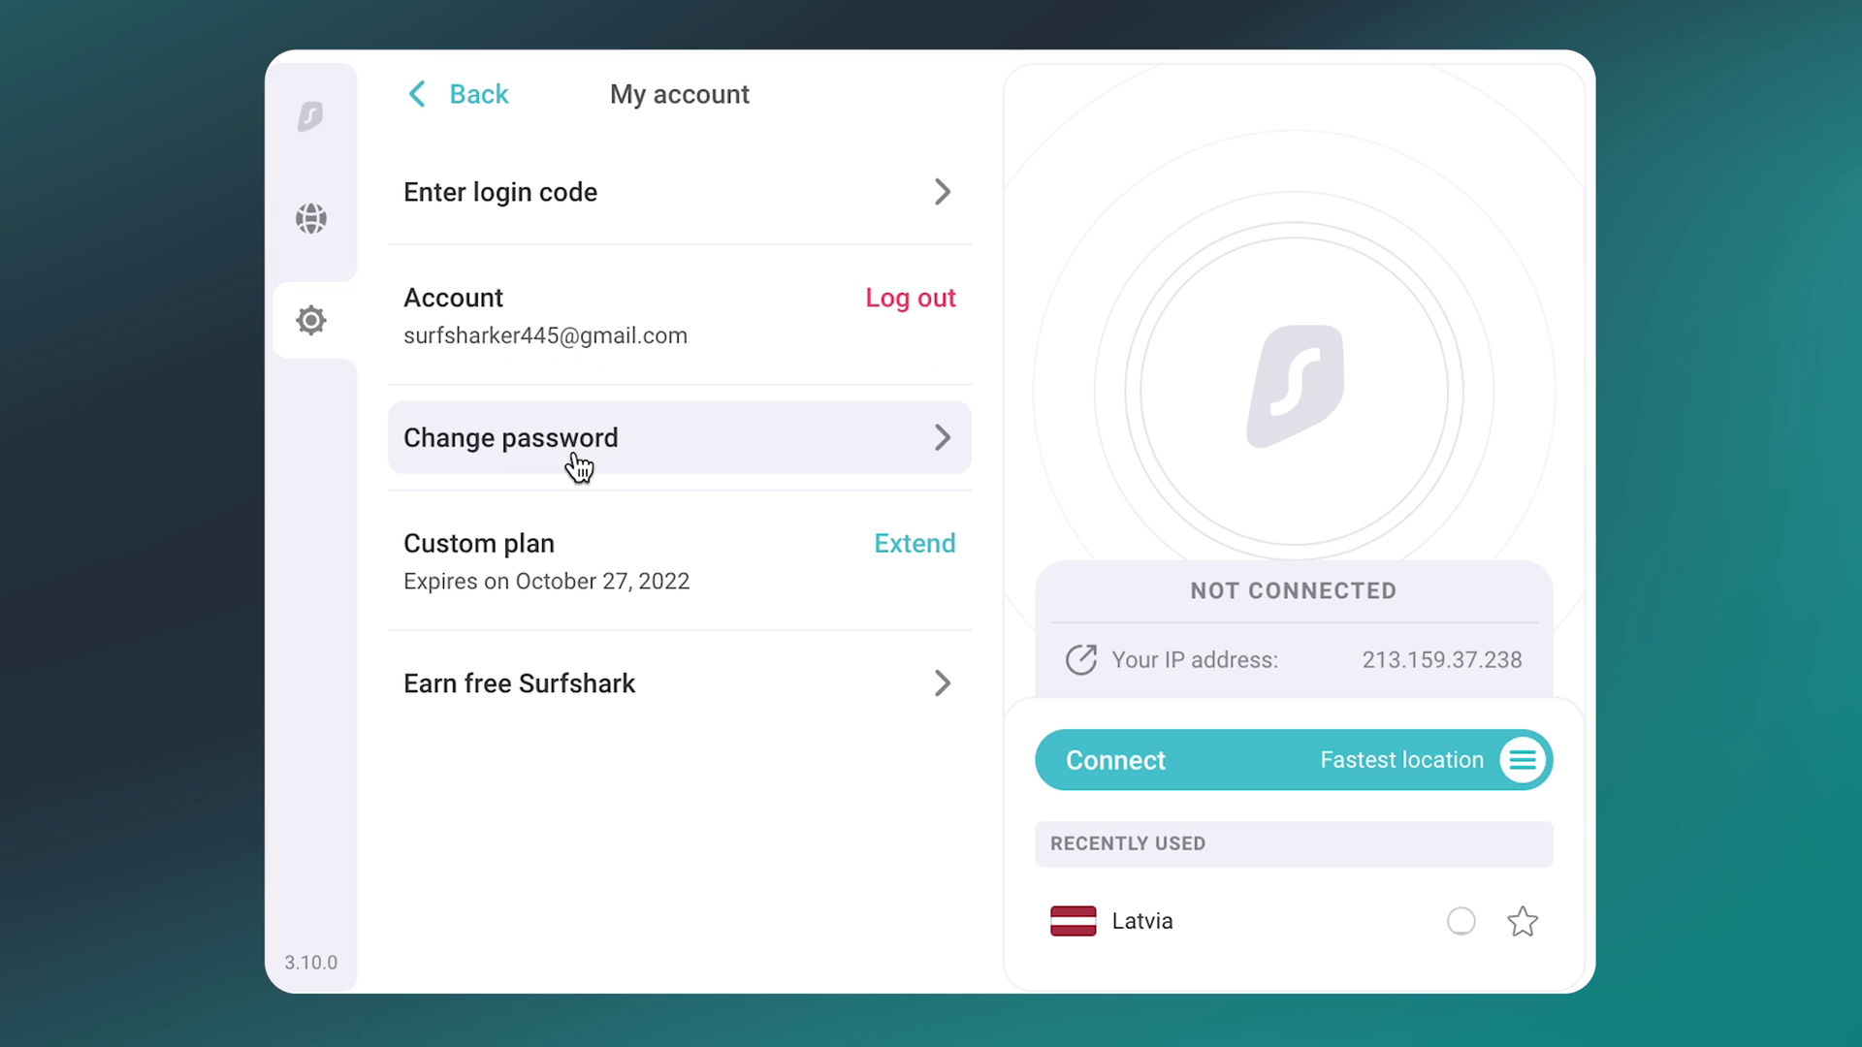
left_click(599, 672)
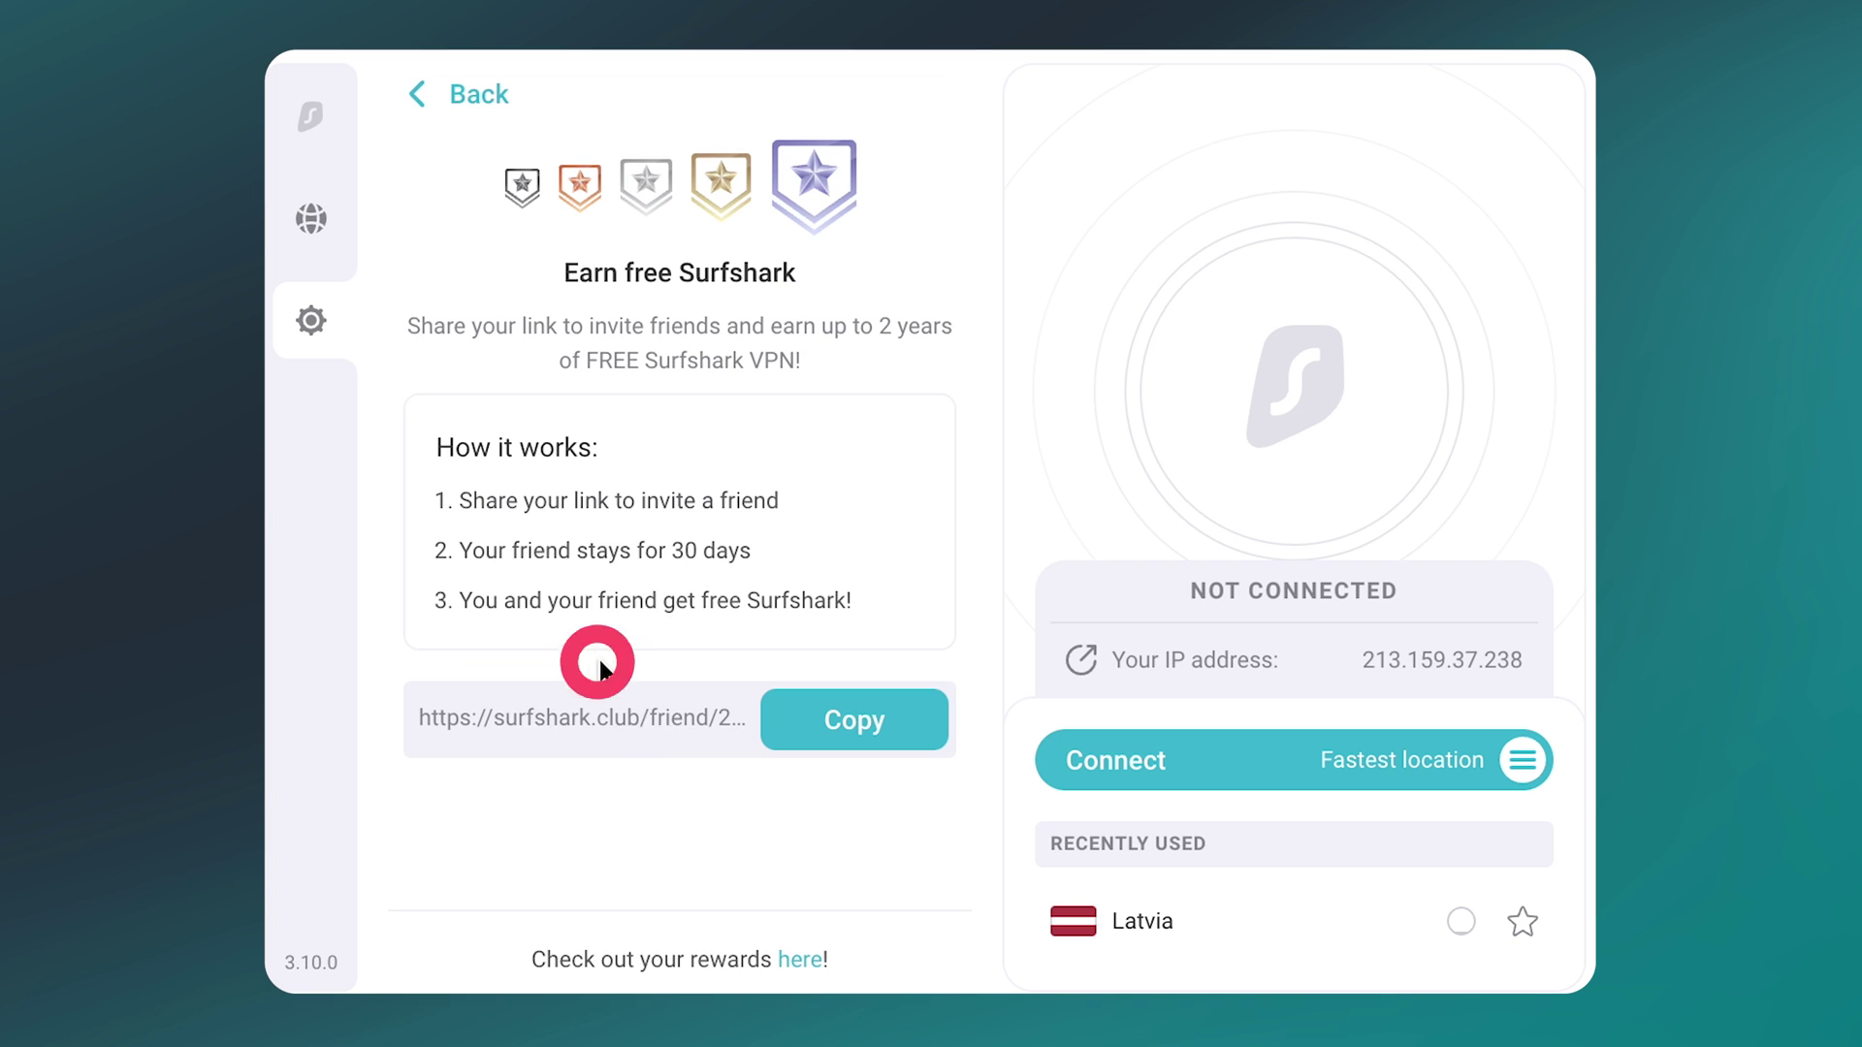
left_click(449, 124)
left_click(449, 124)
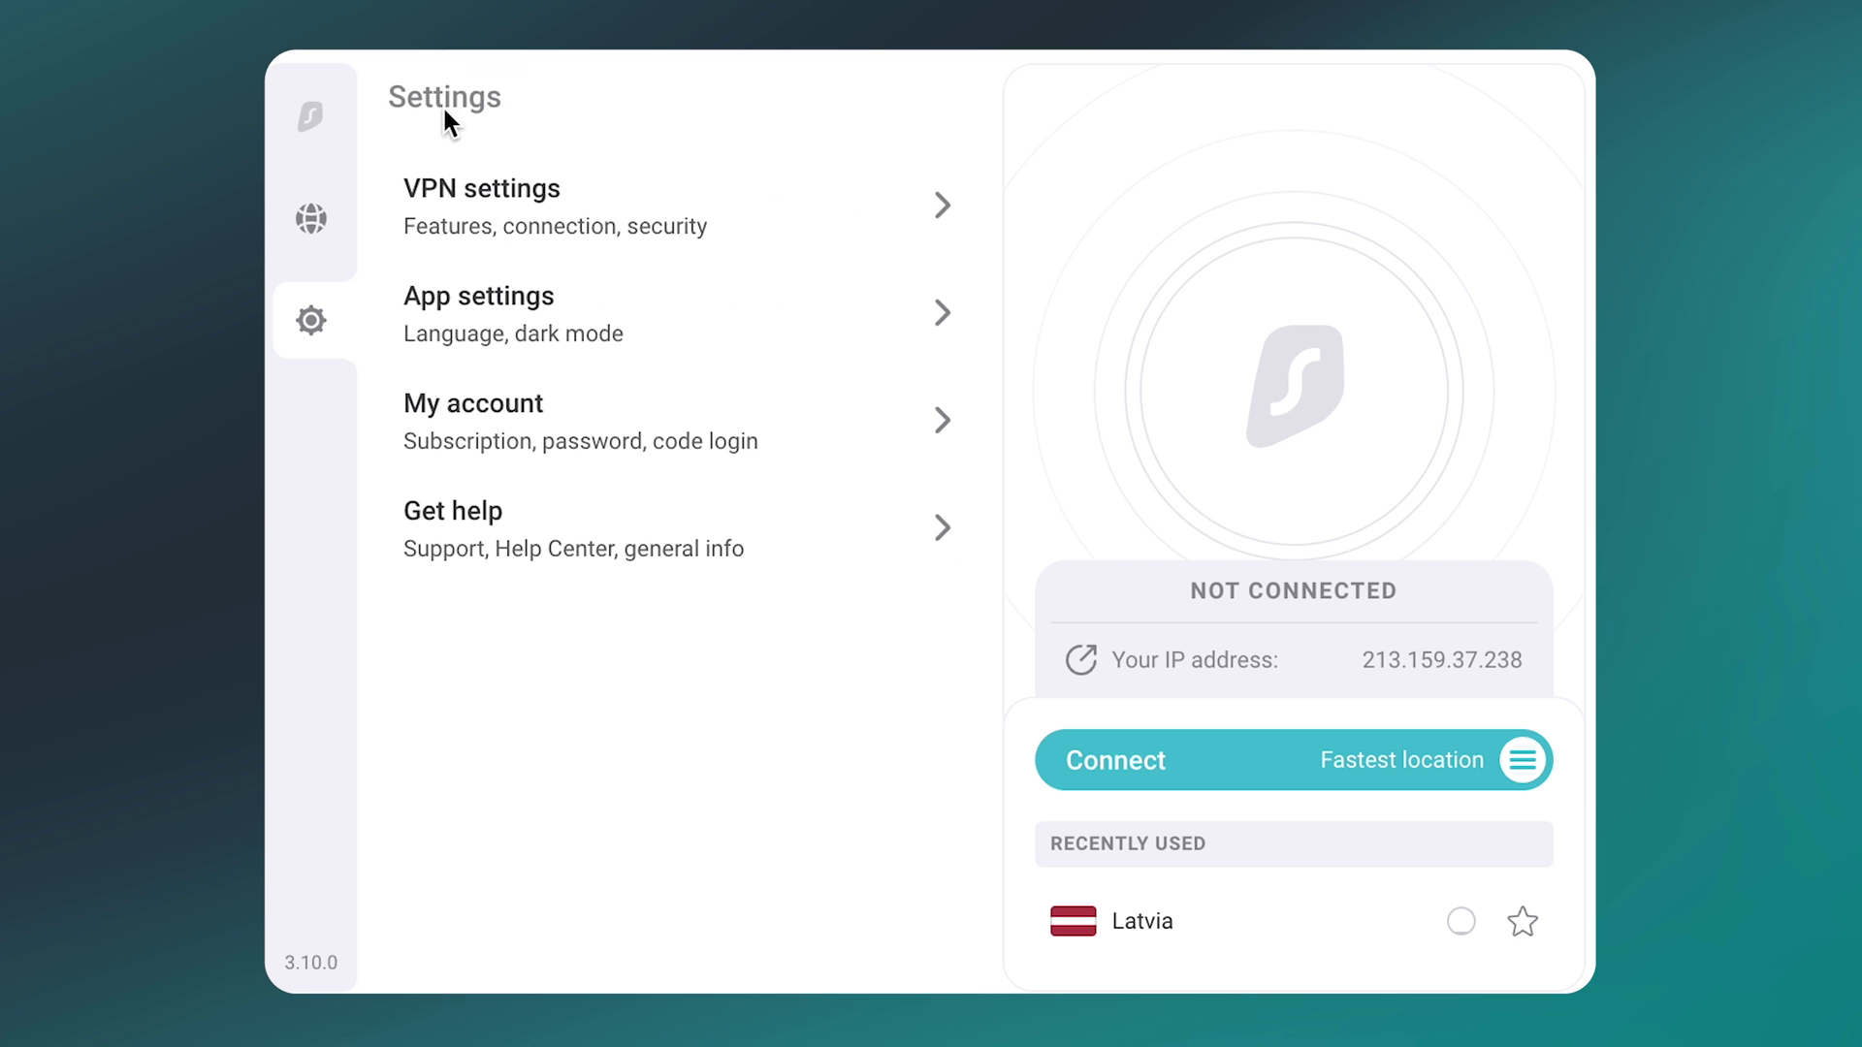
left_click(601, 523)
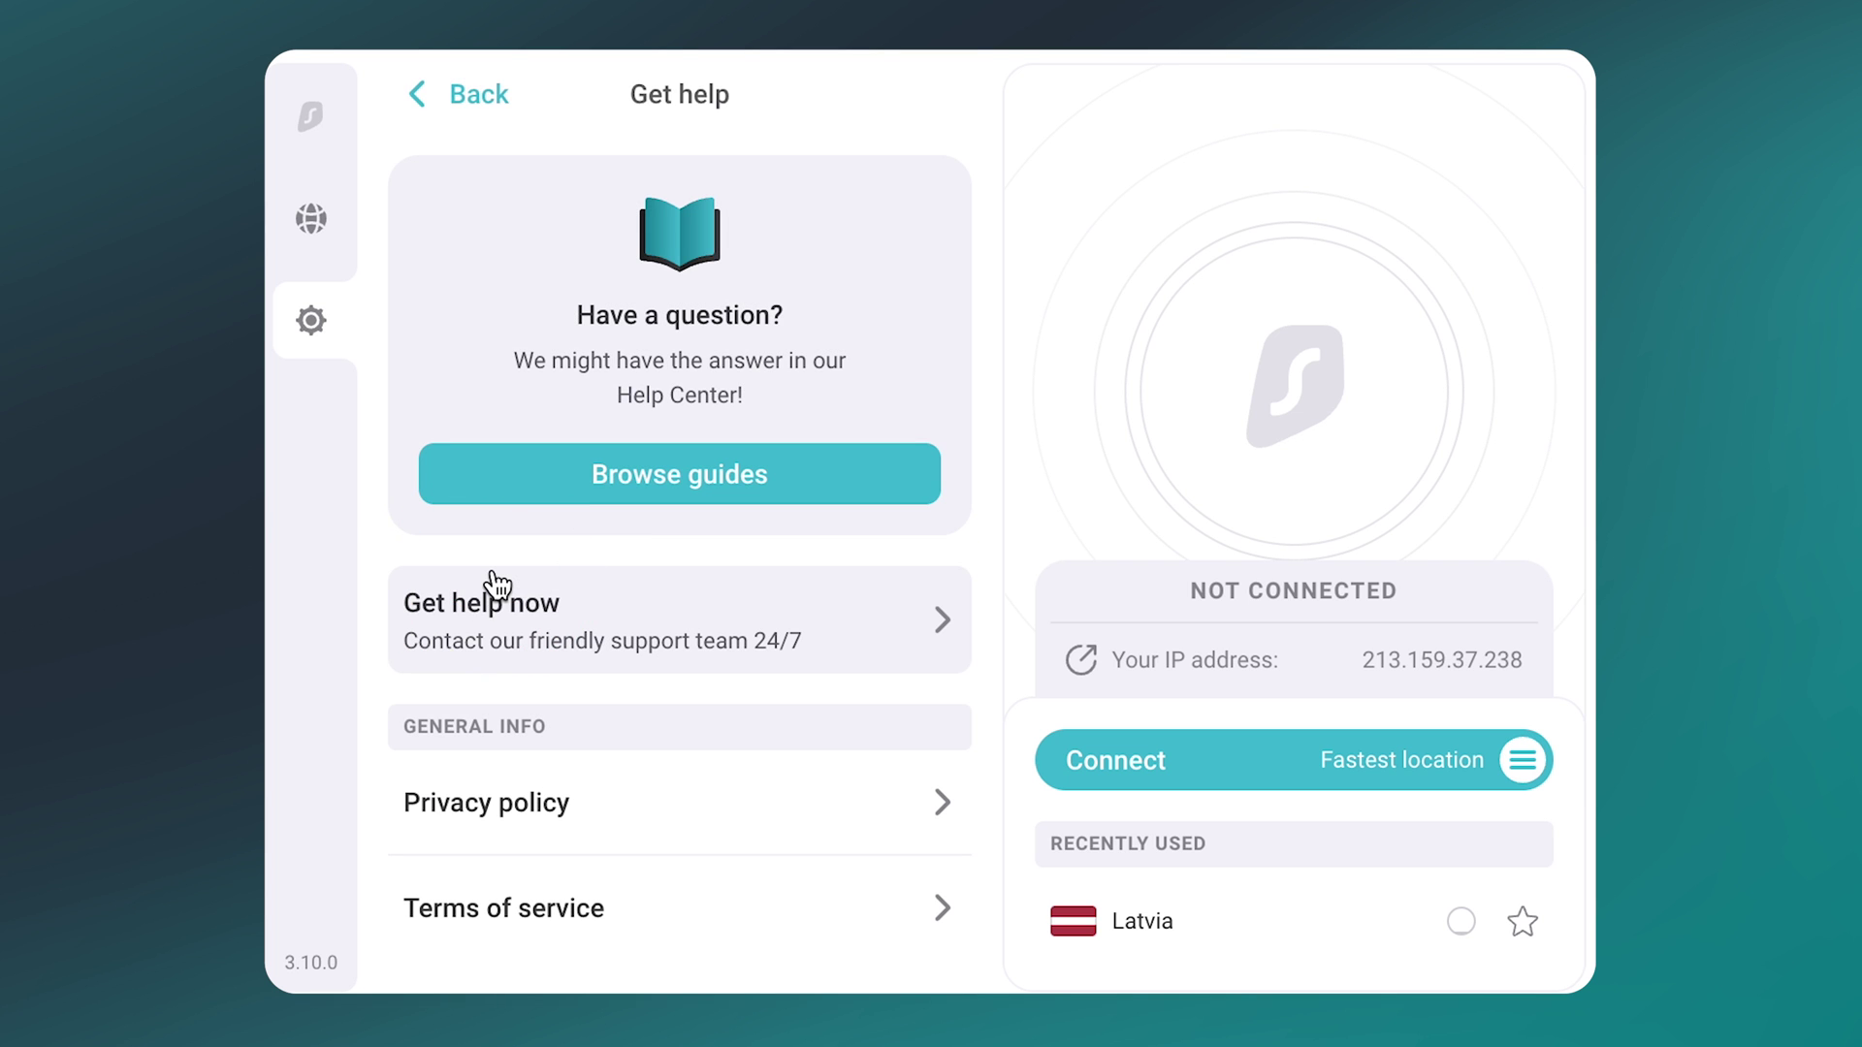
Step: Open Browse guides to load the Surfshark Help Center home page in the browser
left_click(806, 489)
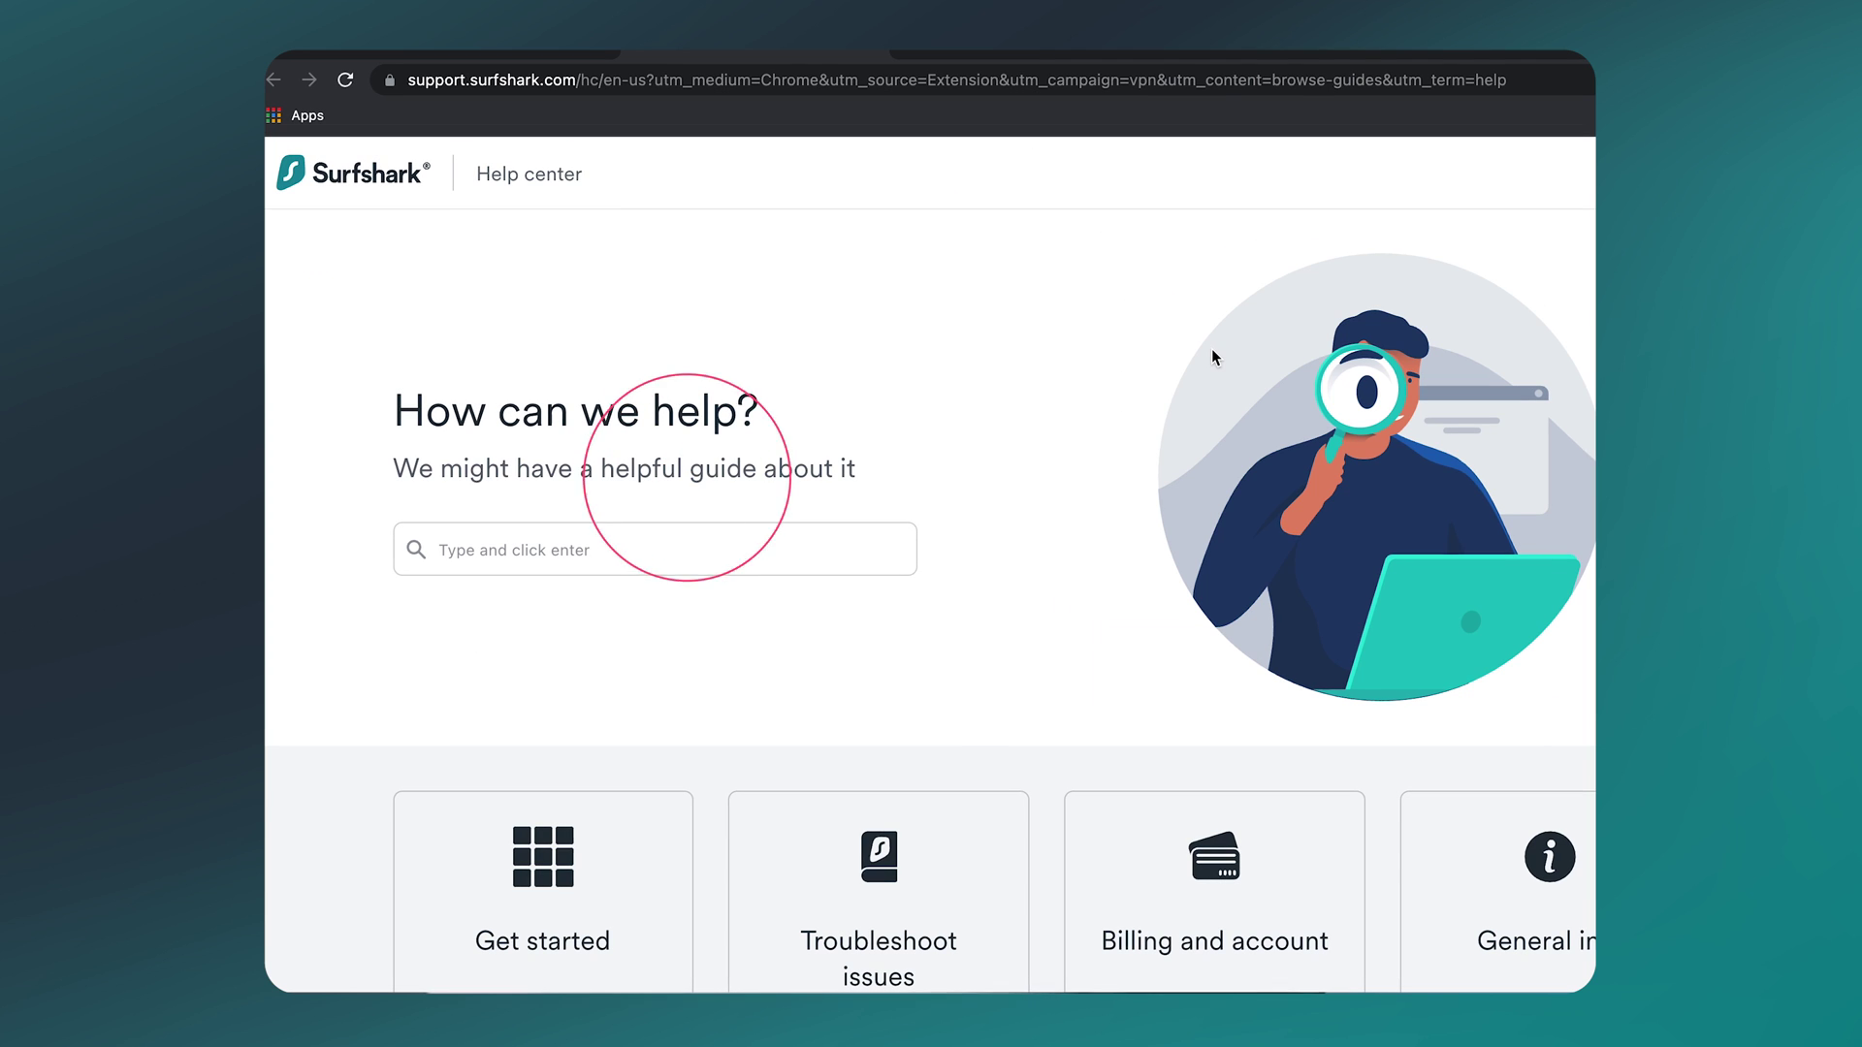